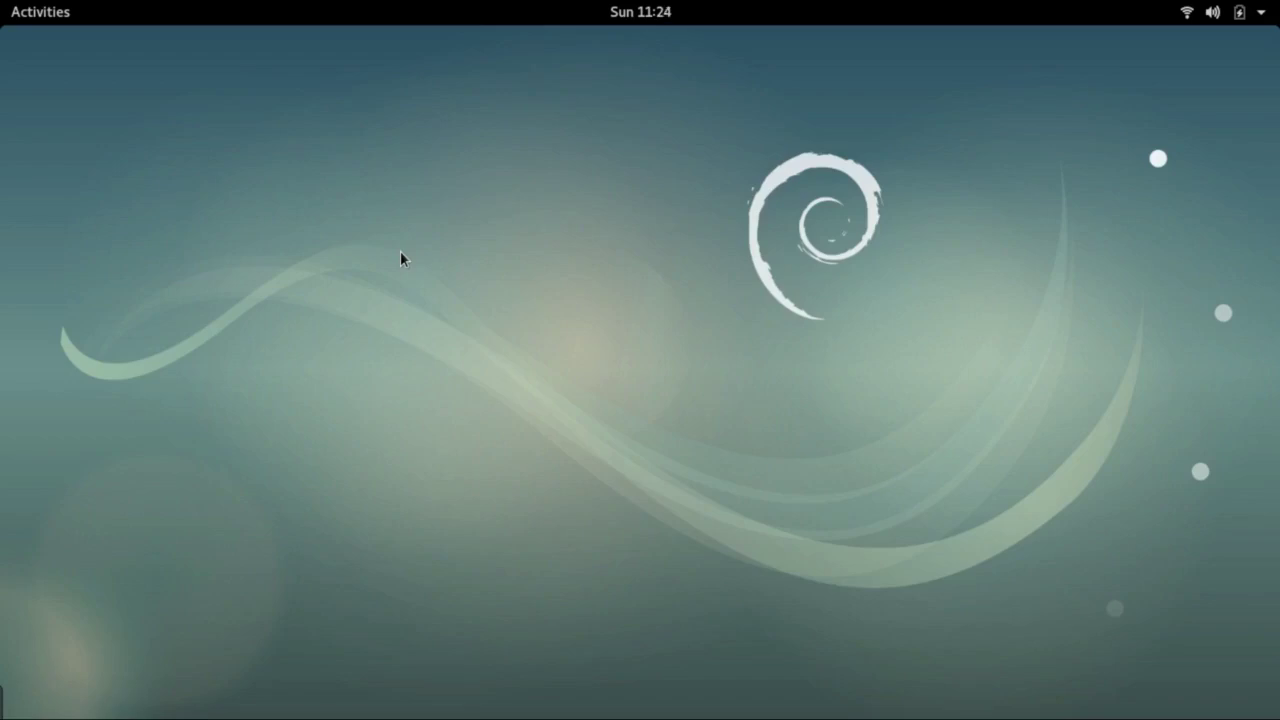
Set the desktop wallpaper to the snowy mountains above lakeside houses photo
right_click(400, 258)
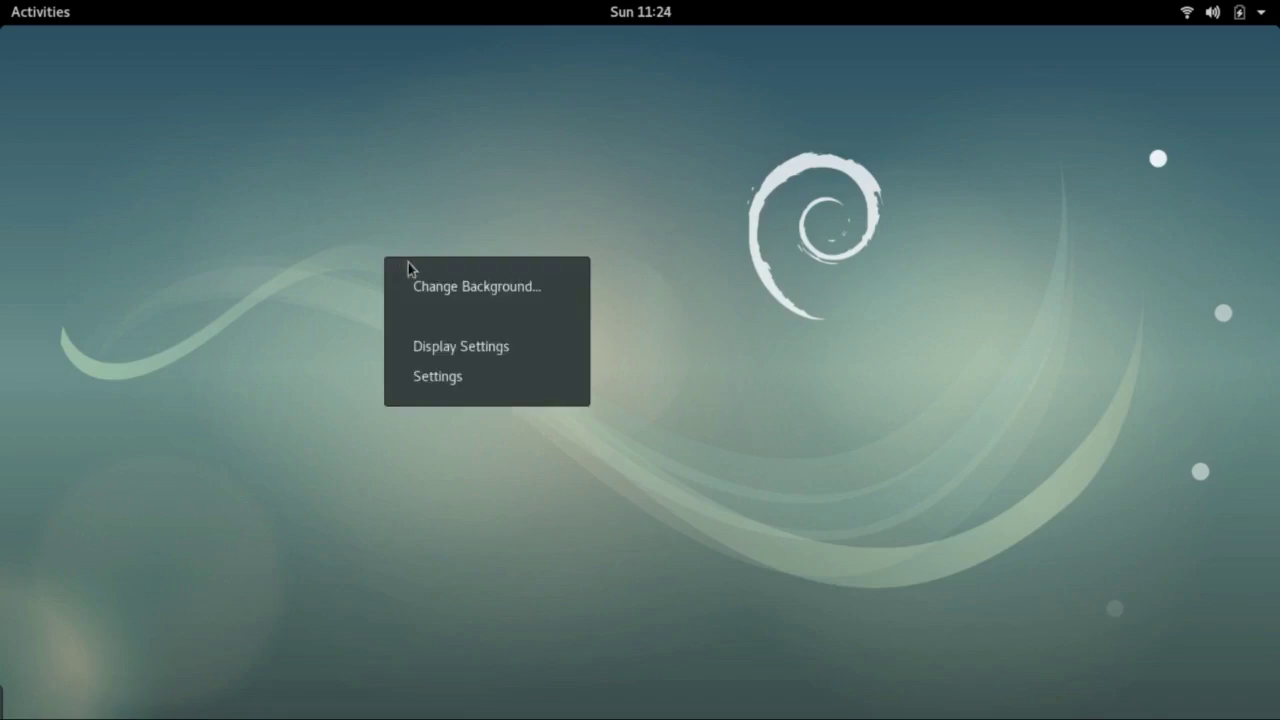
click(439, 289)
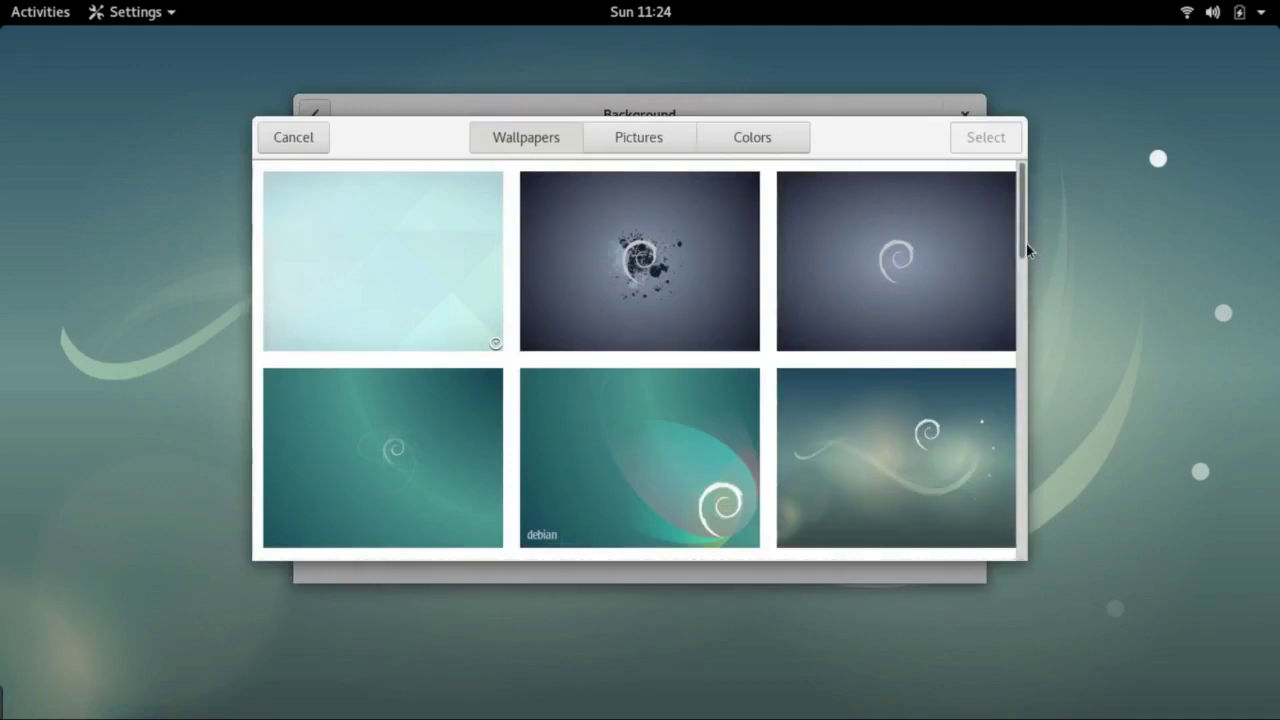
drag(1026, 242, 1023, 419)
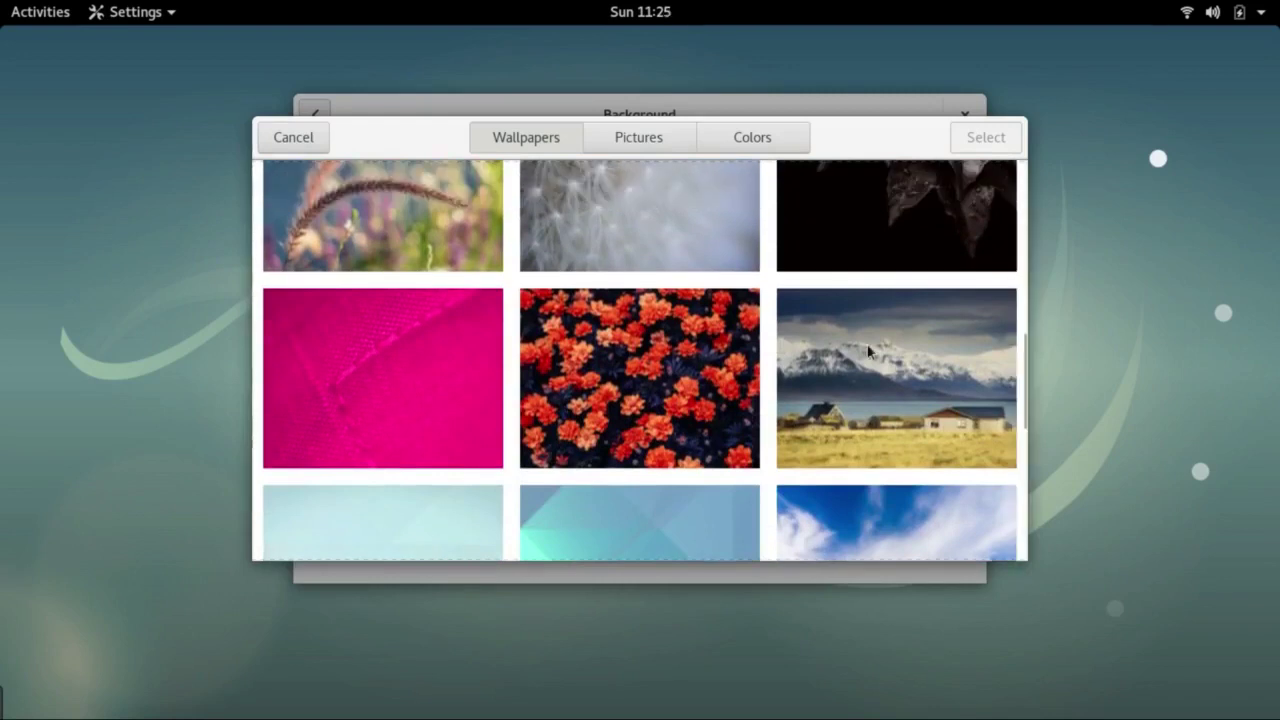
click(869, 351)
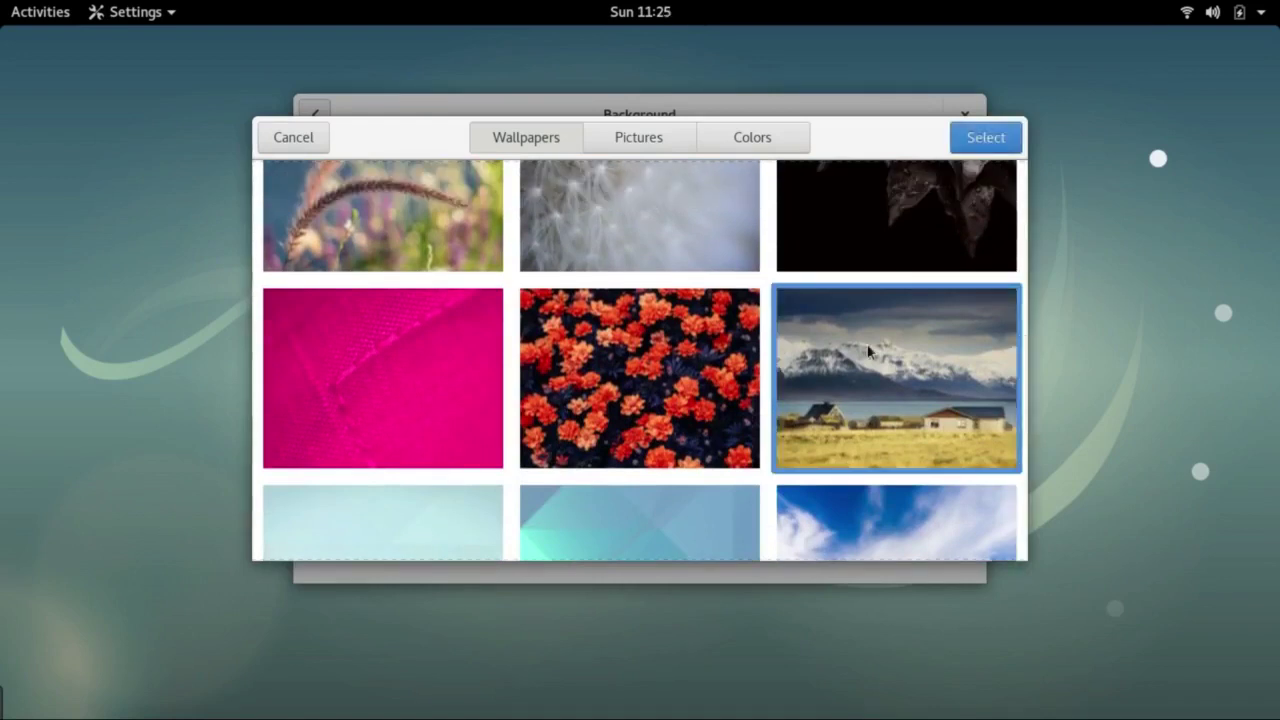
click(967, 138)
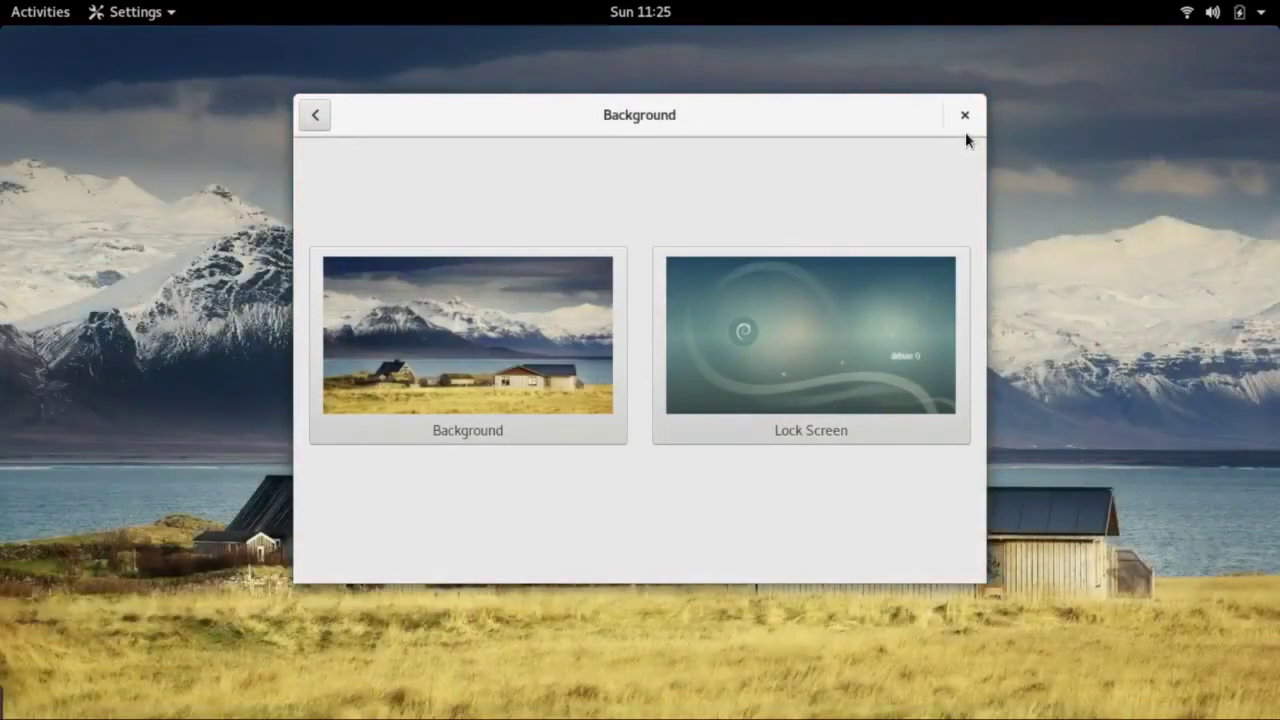
Close the Background settings and the system details window, then open the Activities overview
click(965, 112)
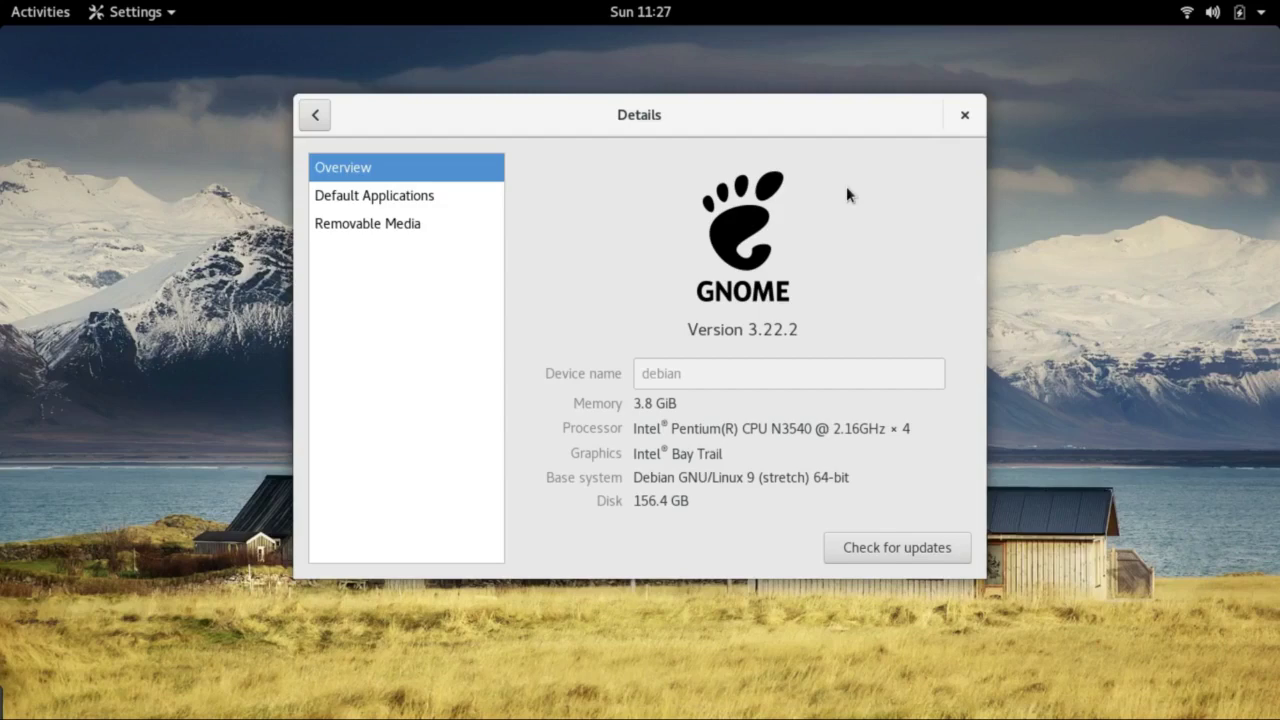
key(ctrl+q)
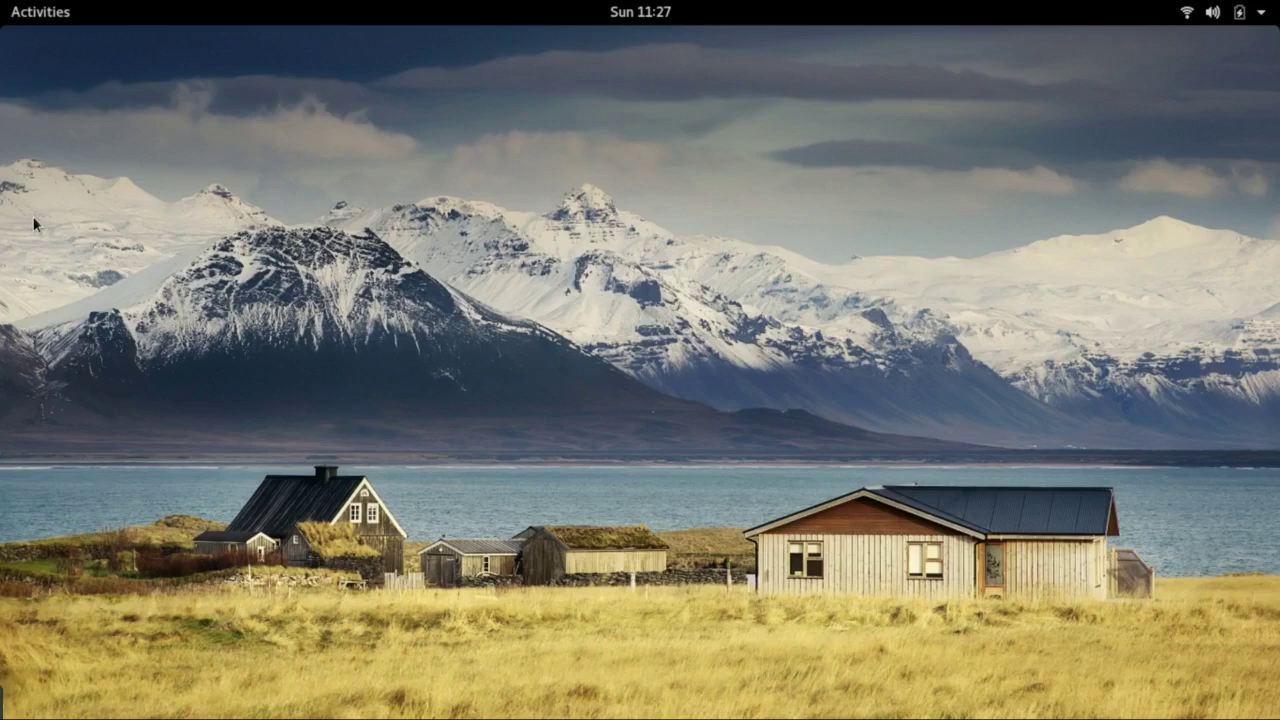
key(super)
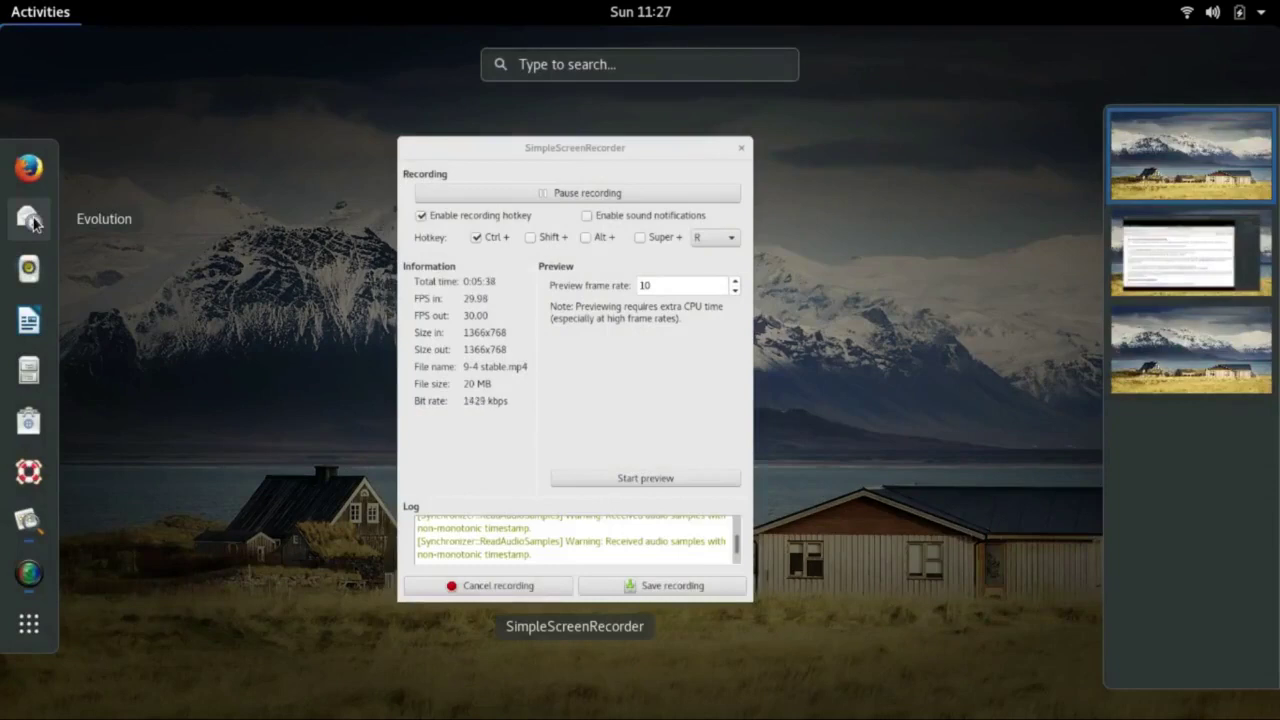
Show the All applications list and launch Firefox ESR from it
click(28, 623)
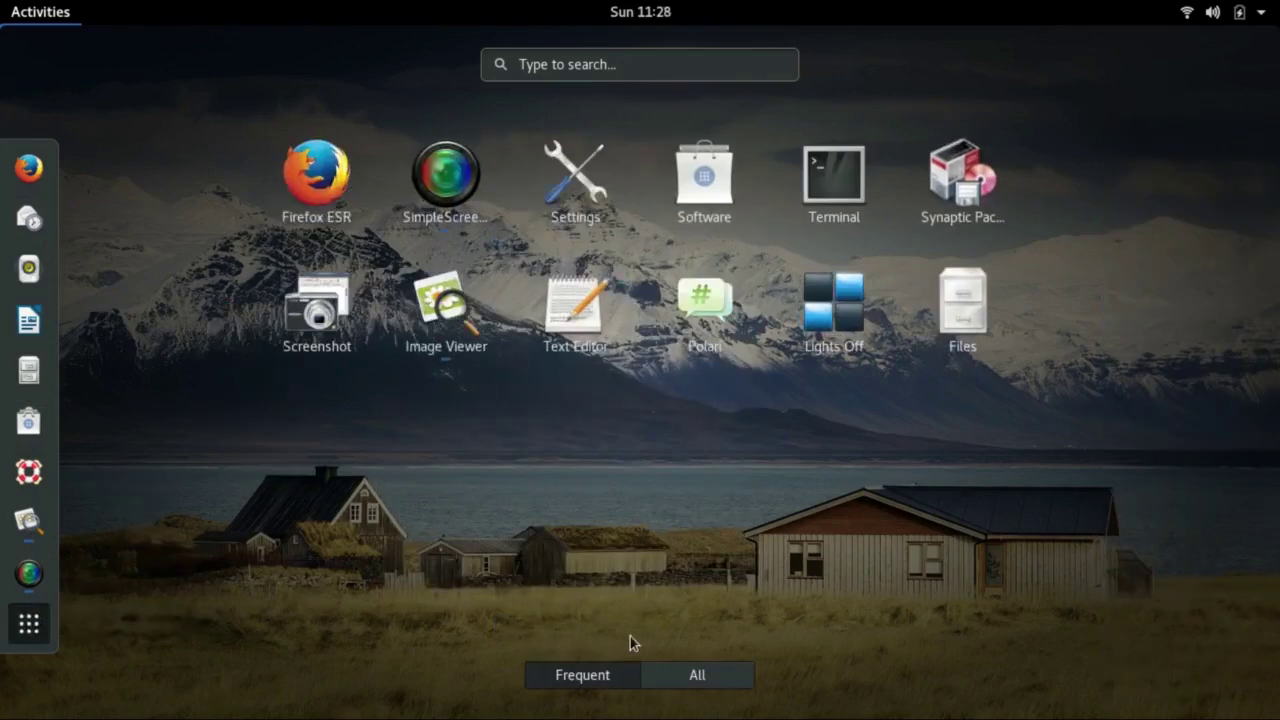
click(660, 679)
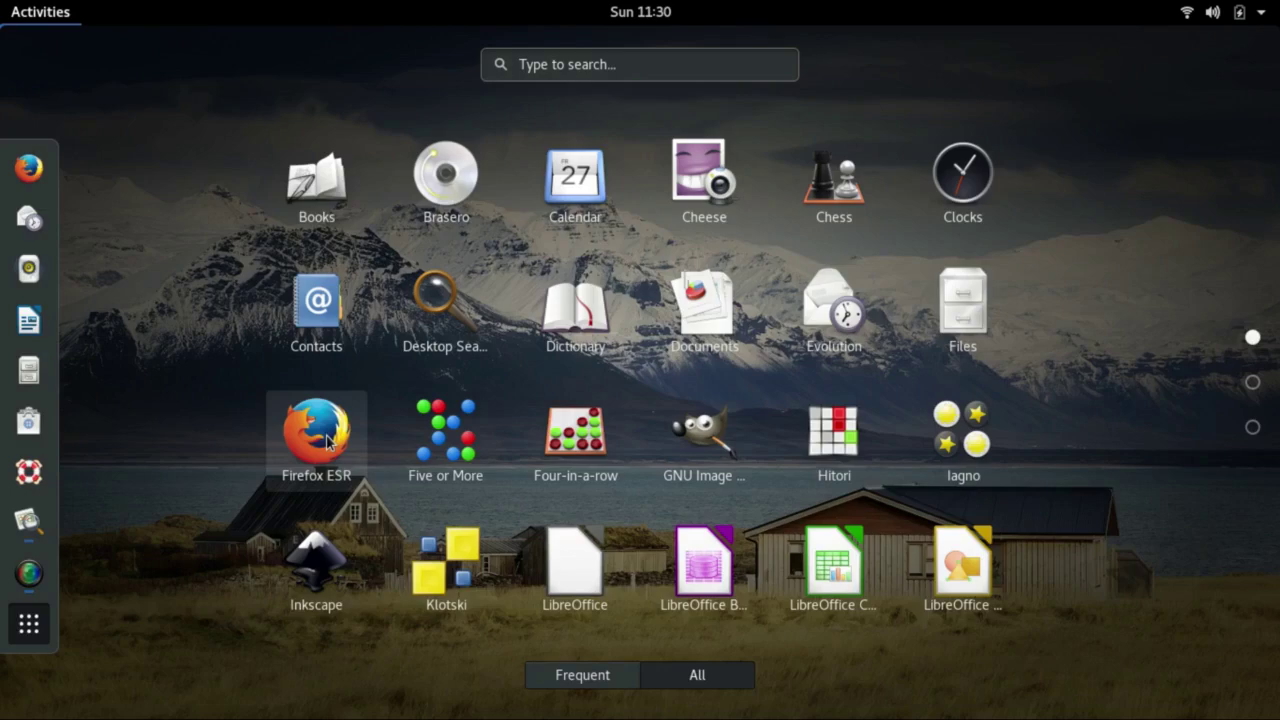
click(328, 443)
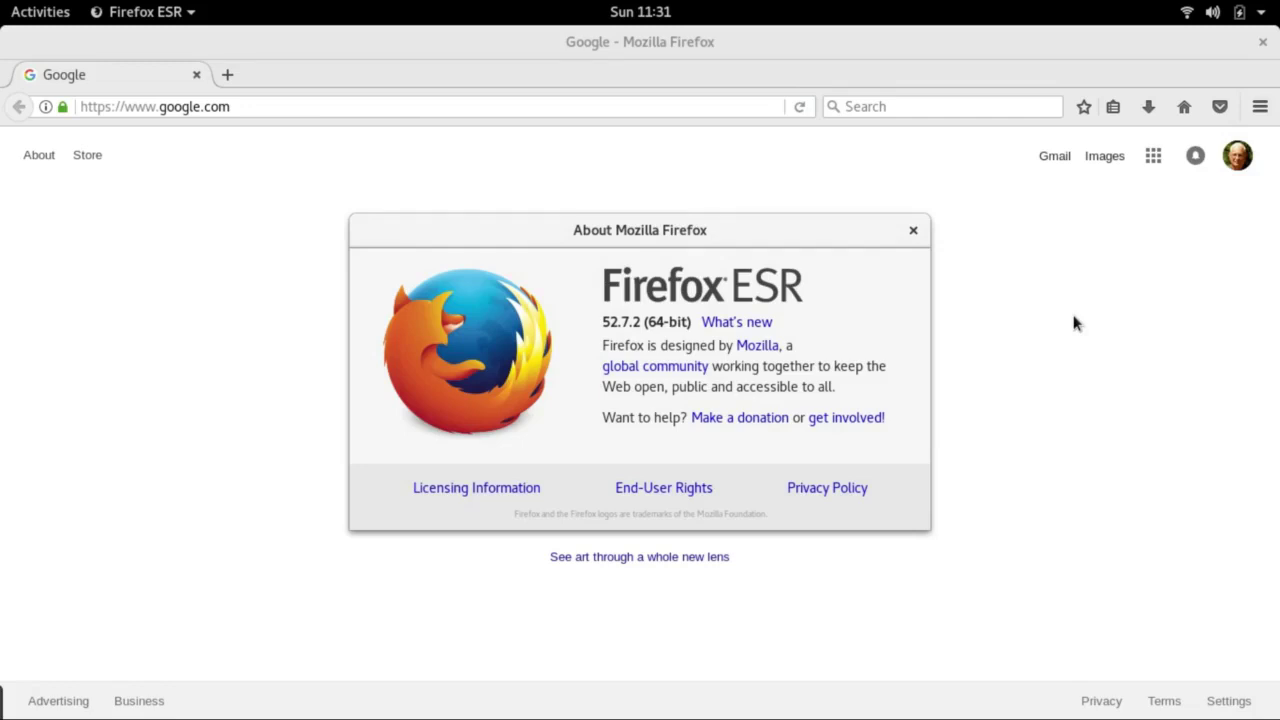
Leave Firefox ESR and return to the all-applications grid
key(super+a)
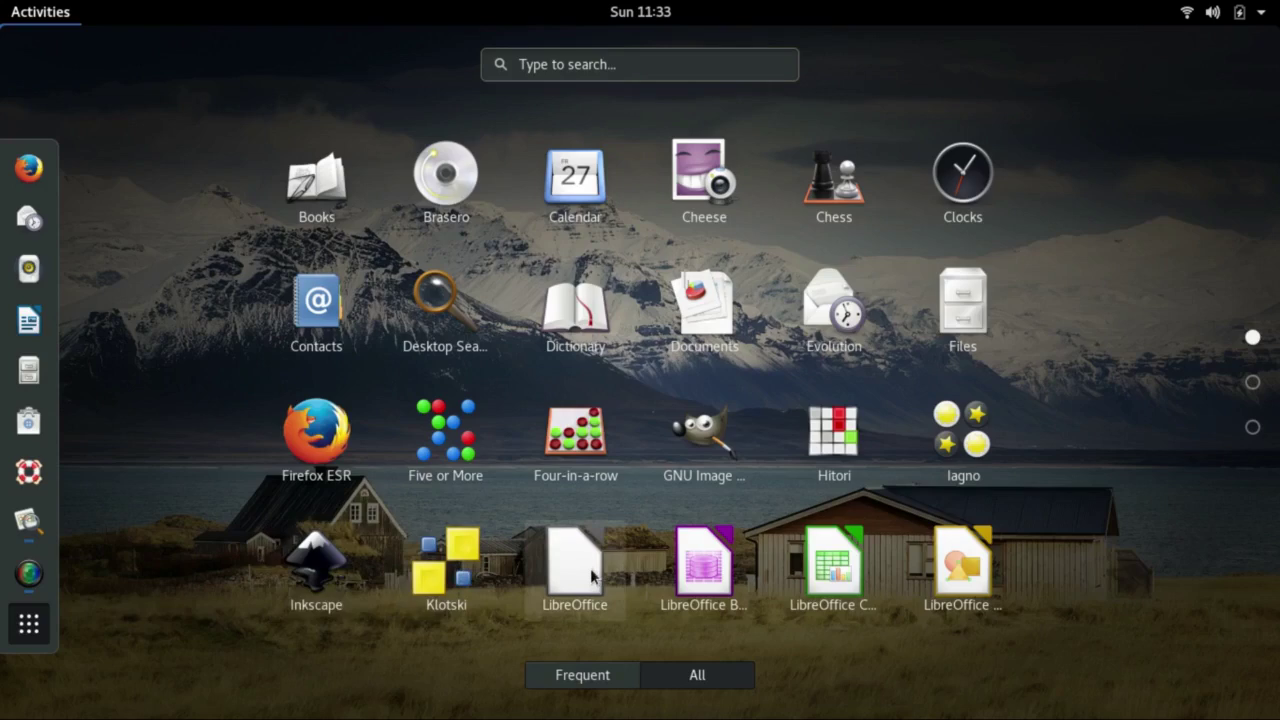
Launch Settings from the second page of the application grid
click(1252, 382)
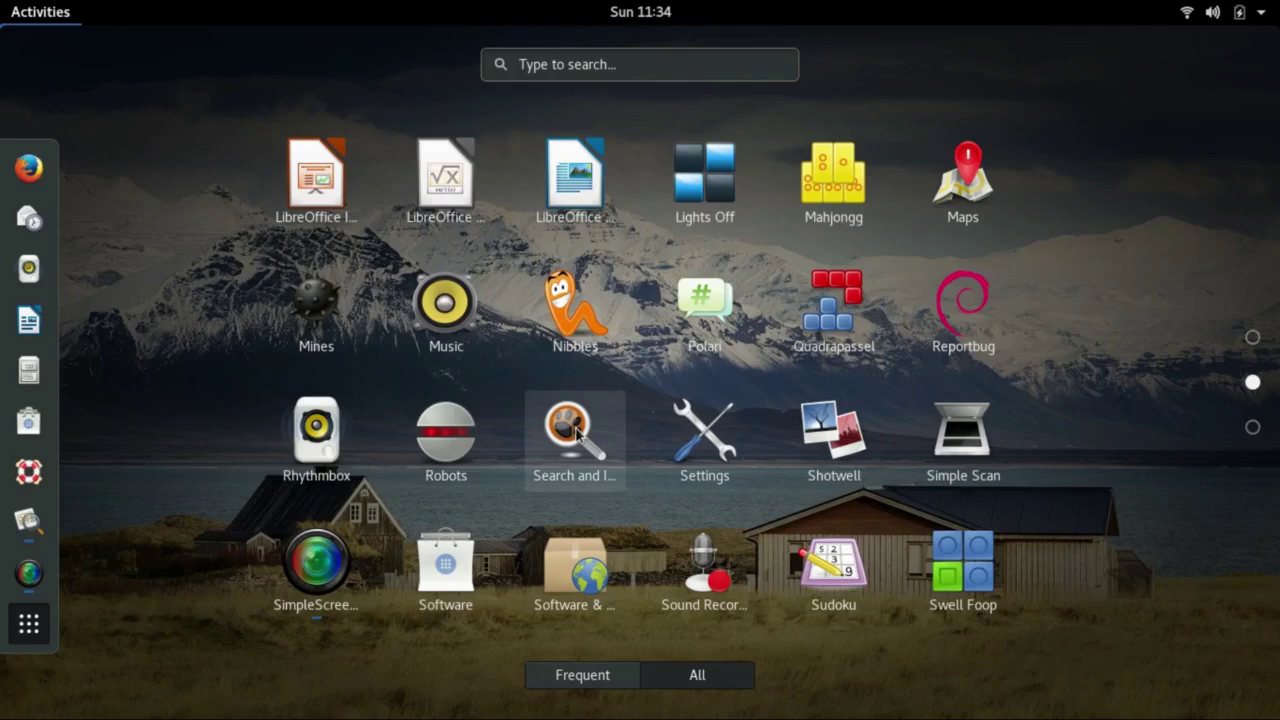
click(686, 458)
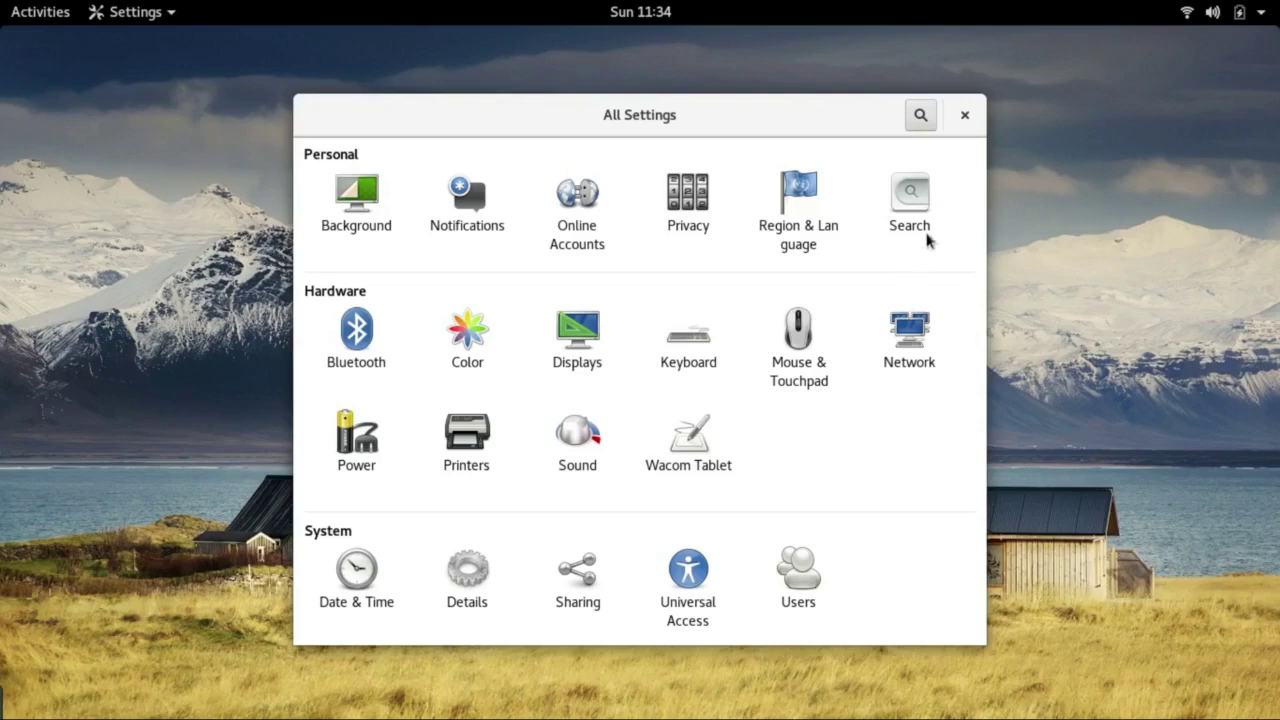
click(965, 119)
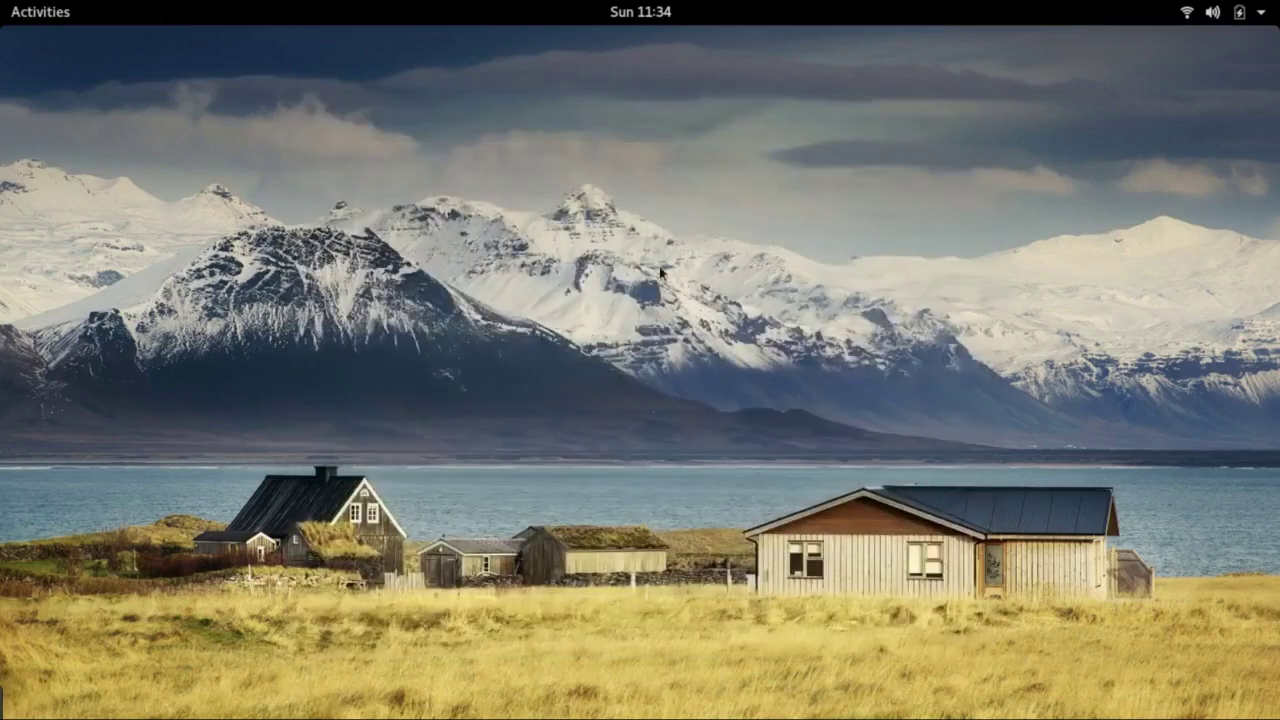
key(super+a)
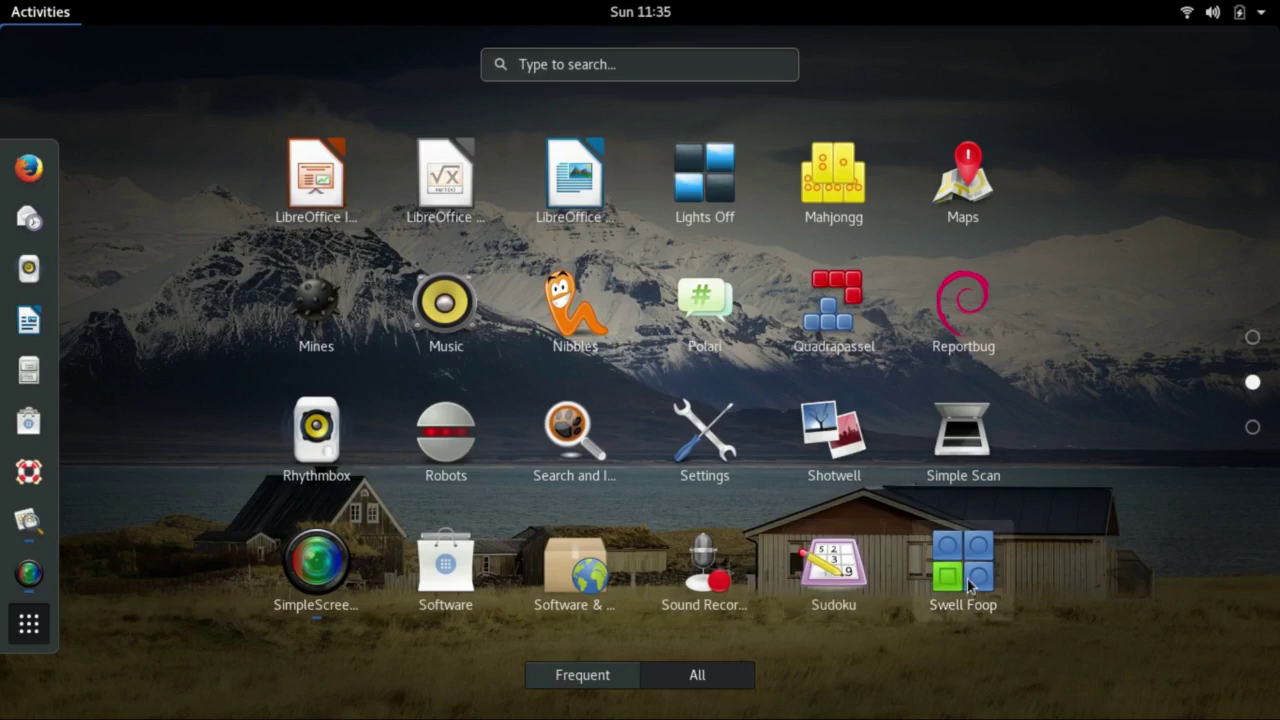
Open the Utilities folder on the third page of the application grid
click(1253, 428)
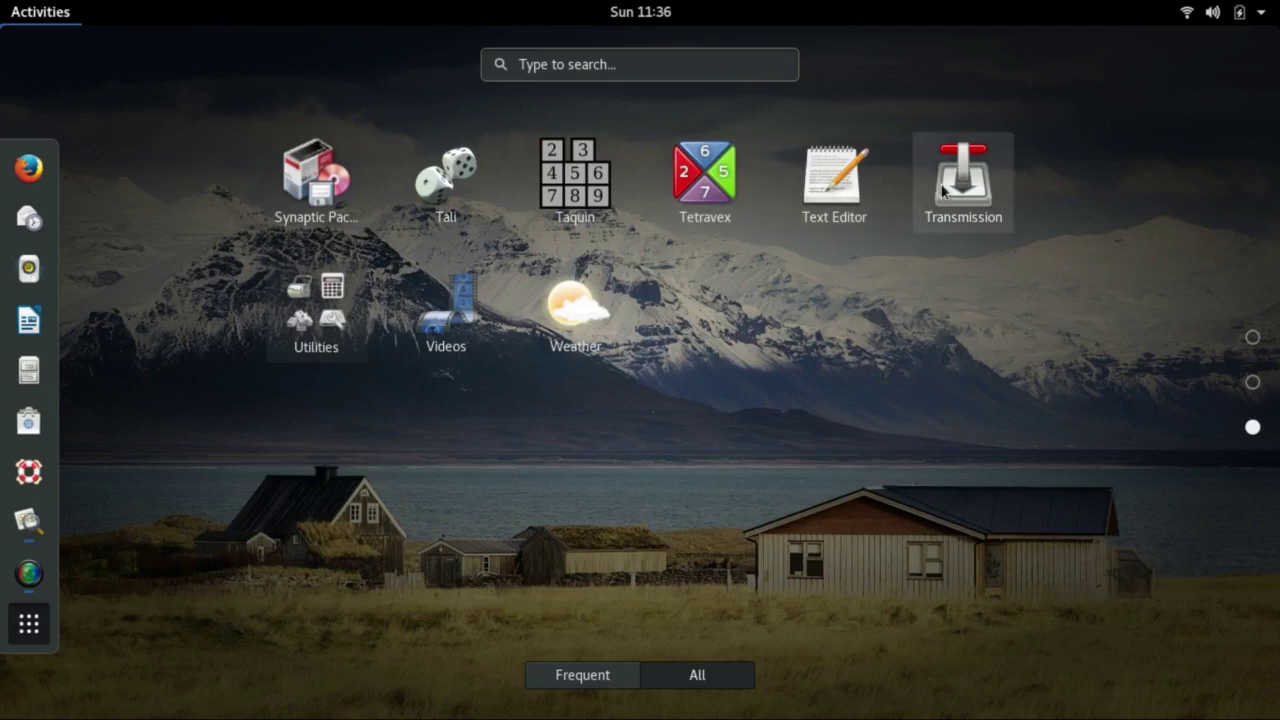
click(312, 305)
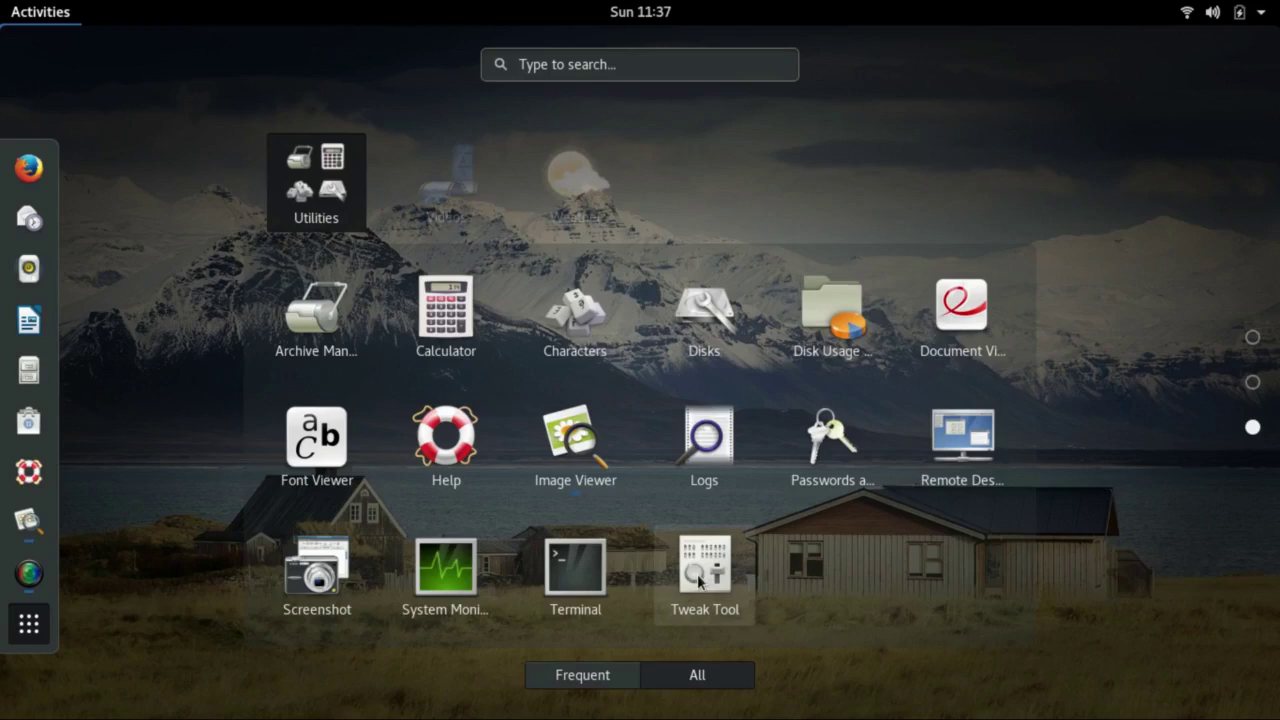
Launch Tweak Tool and browse its Desktop and Extensions pages
click(699, 580)
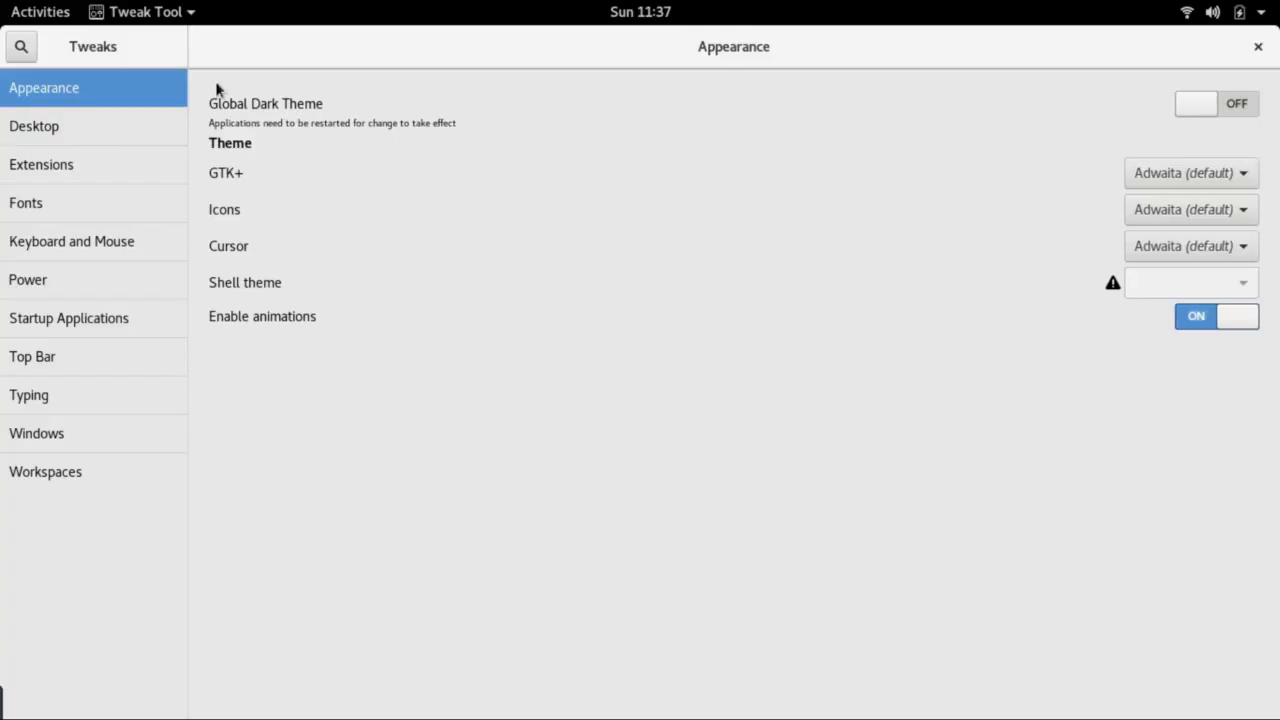
click(78, 127)
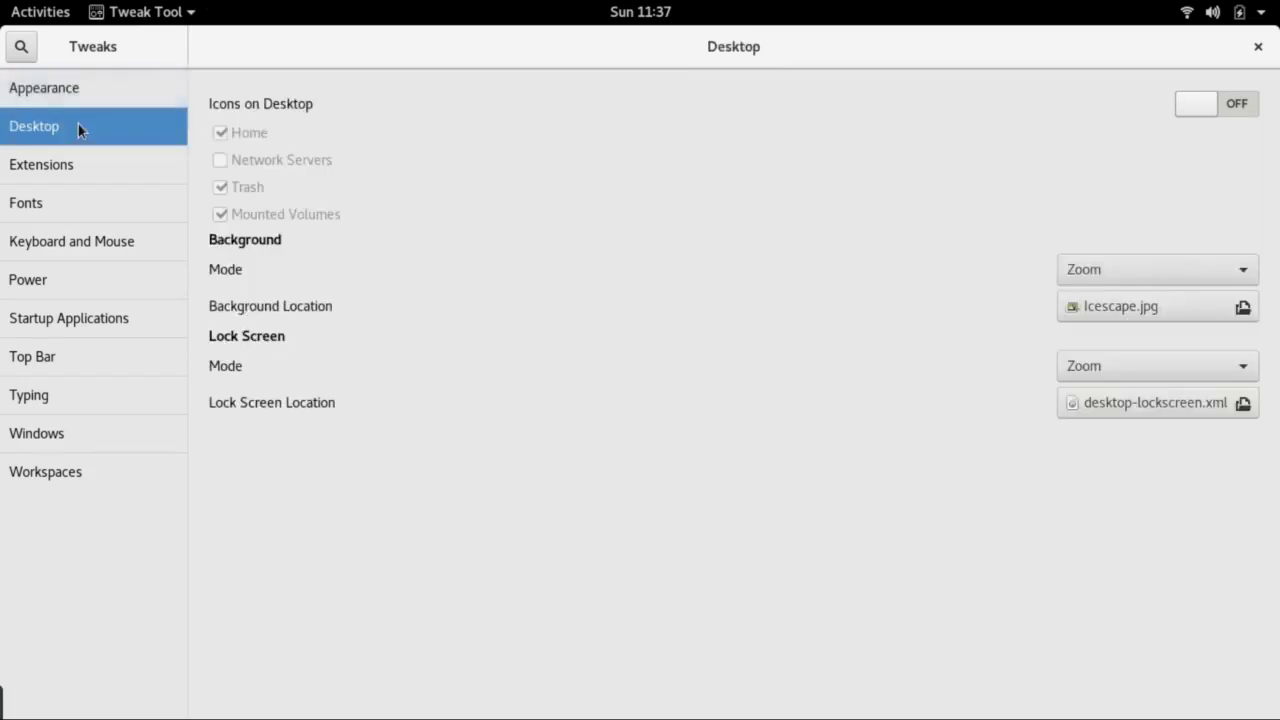
click(80, 180)
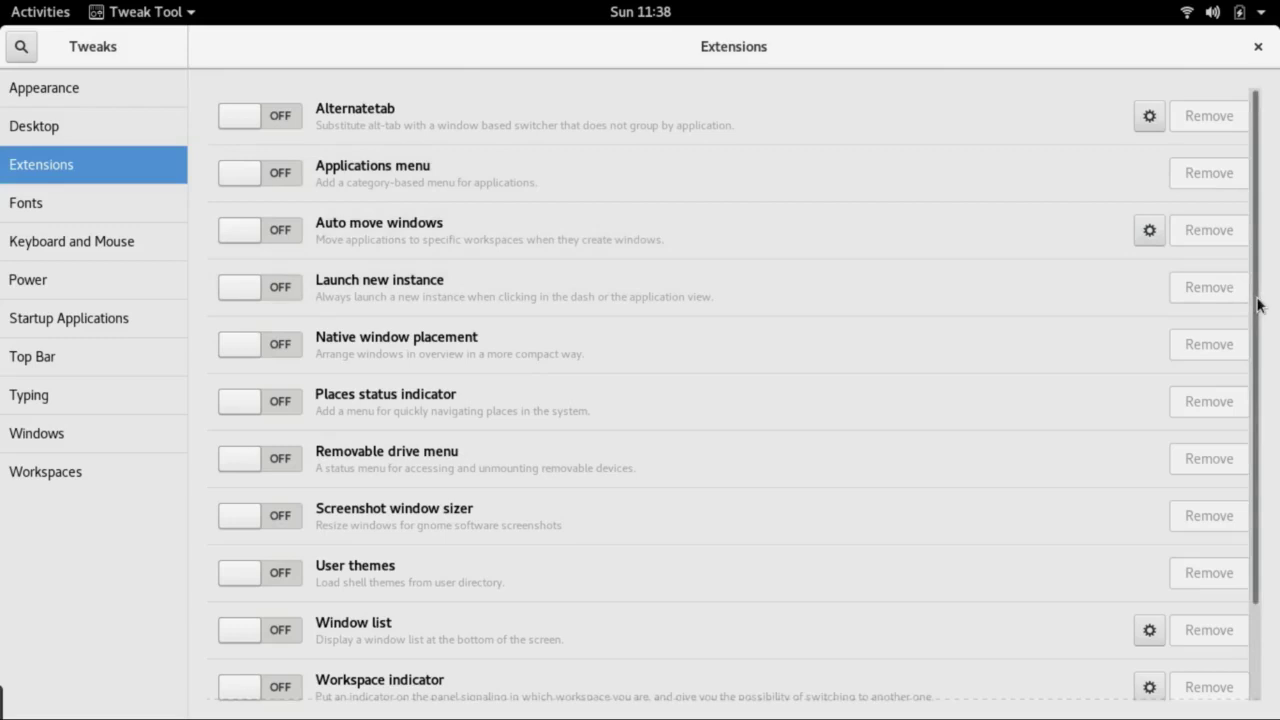
scroll(1258, 305, down, 3)
scroll(1210, 507, up, 3)
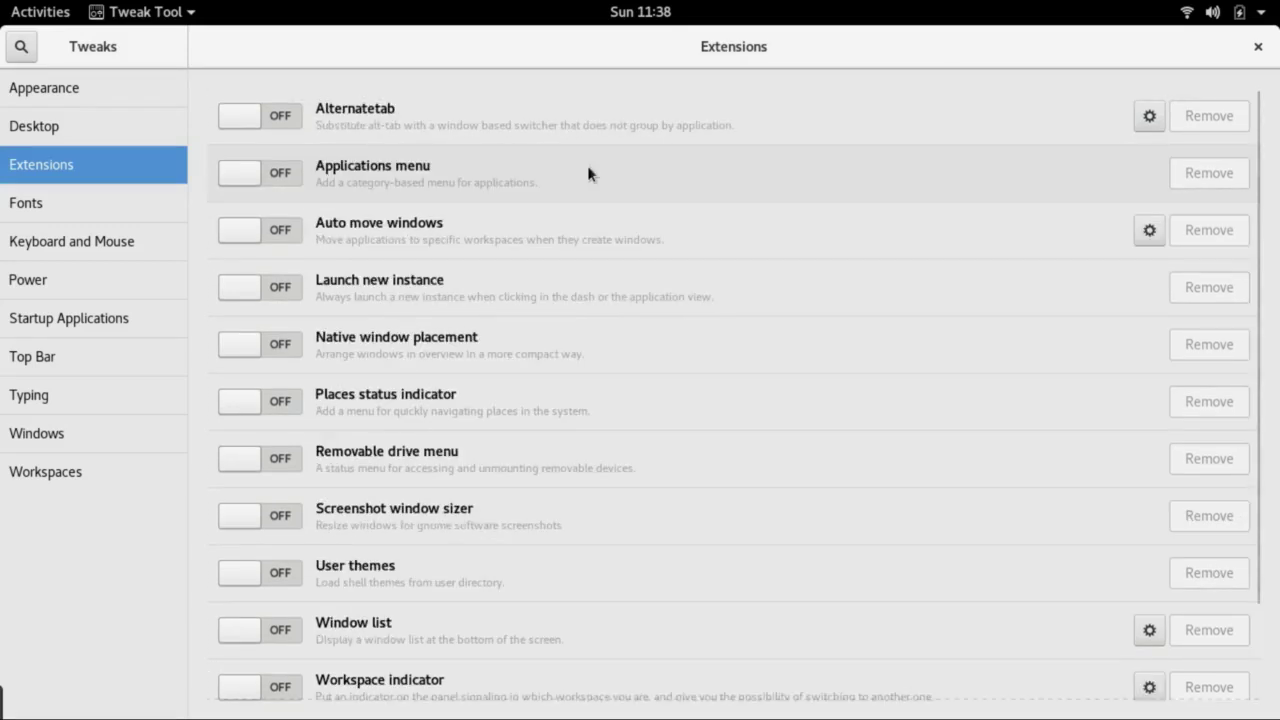
Enable the Applications menu and Window list extensions, then close Tweak Tool
click(228, 175)
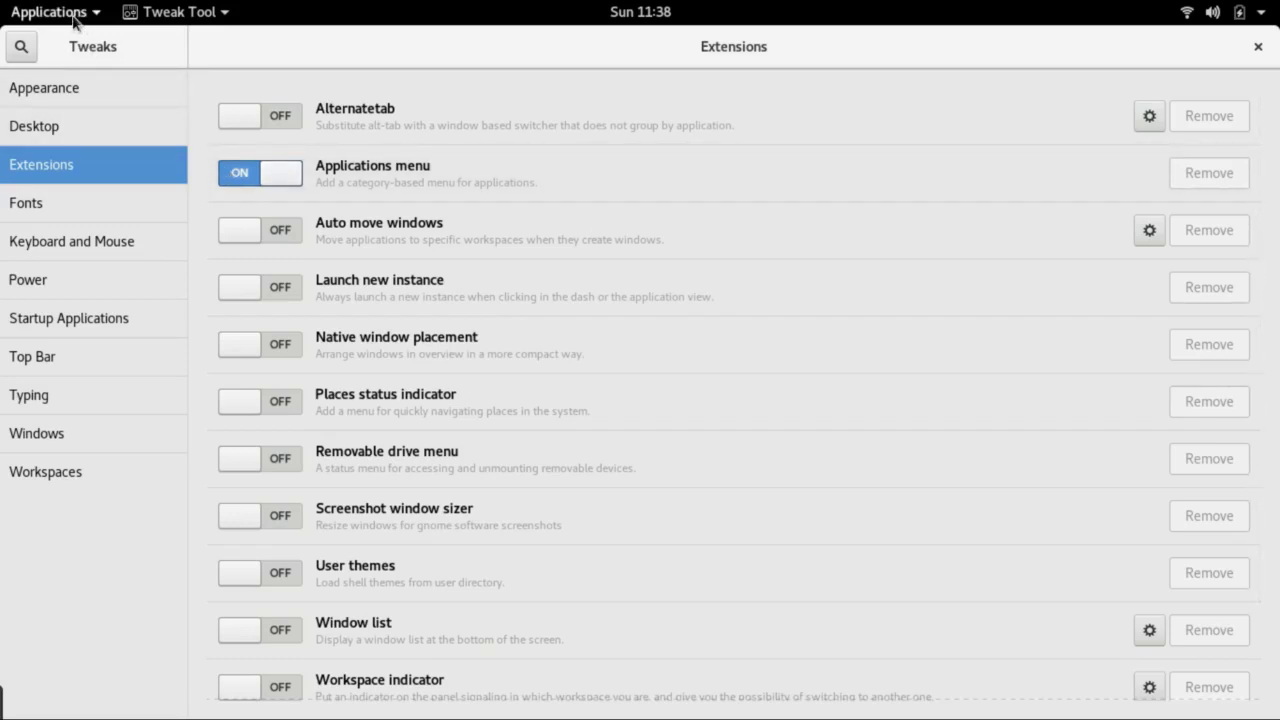
scroll(270, 515, down, 3)
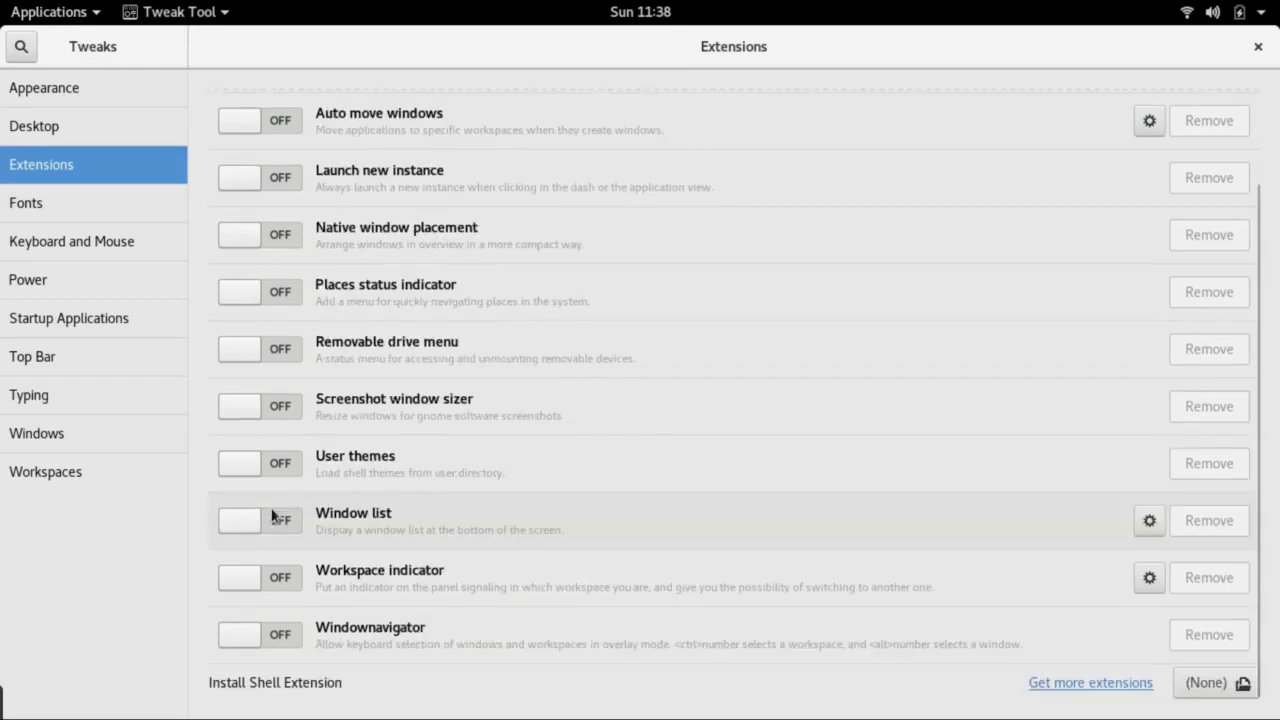
click(249, 519)
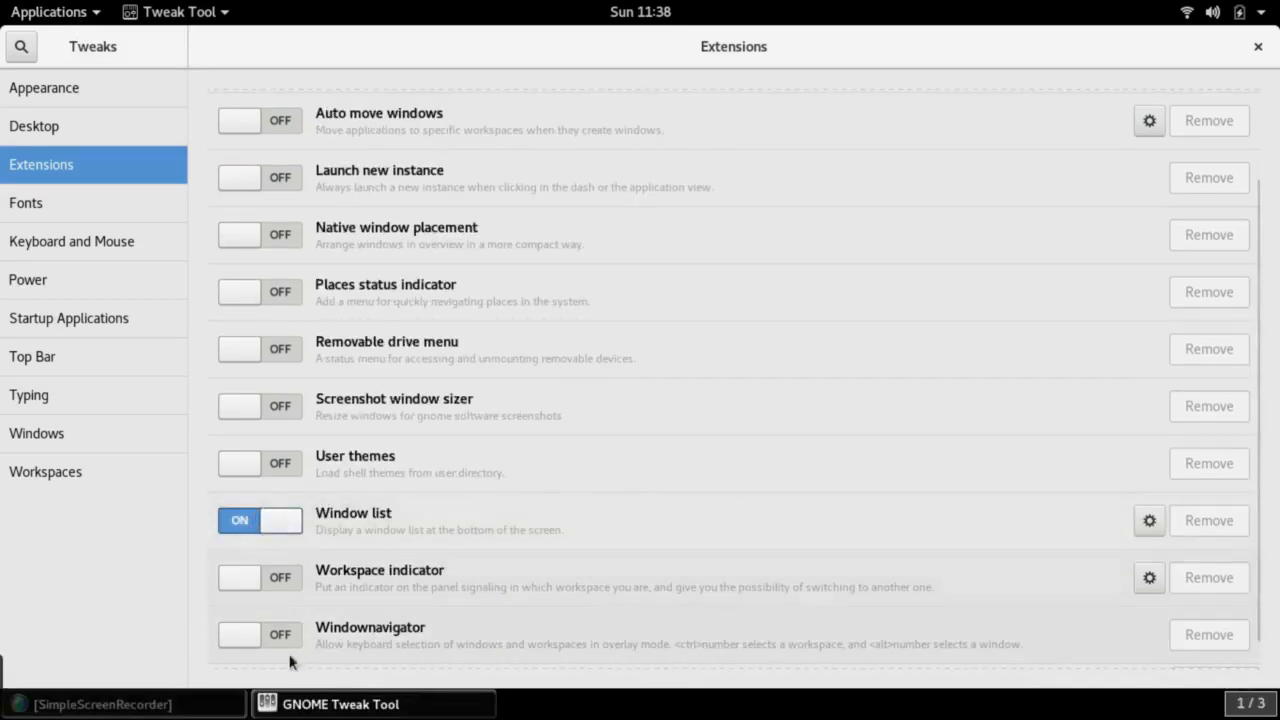
click(1258, 46)
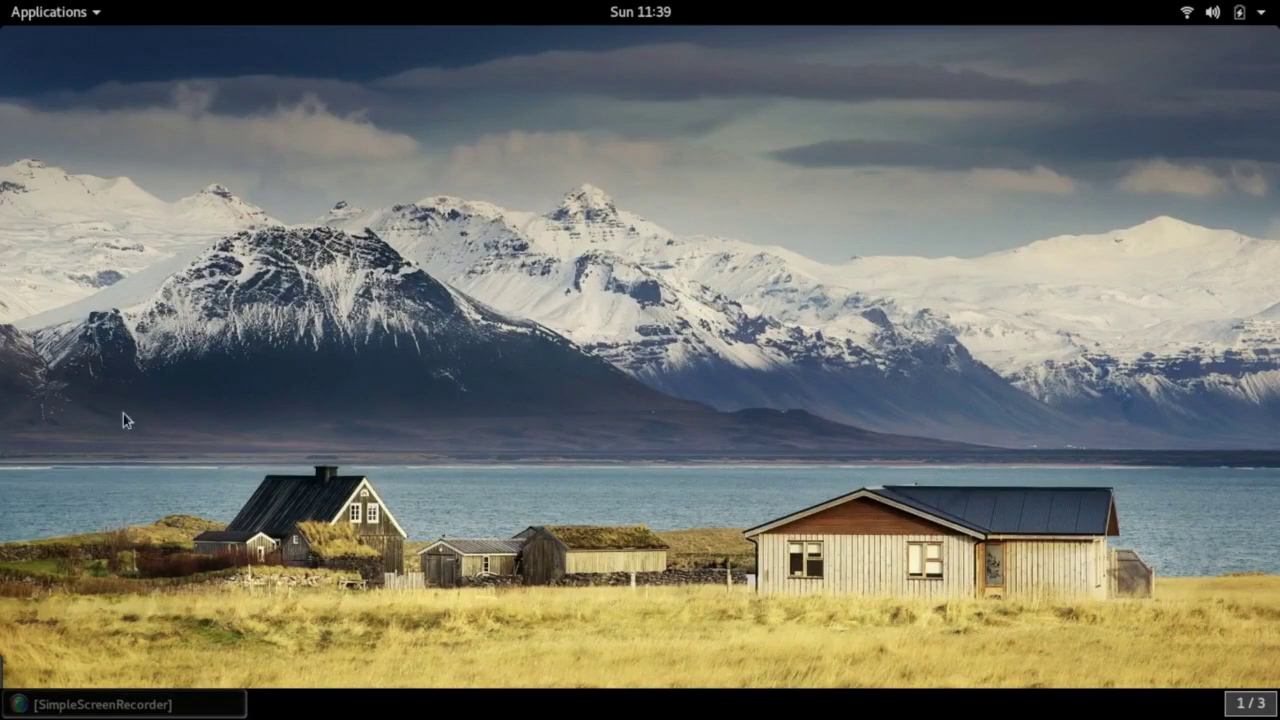
Browse Applications menu categories Graphics, Games, Science and Sound & Video, then choose Activities Overview
click(72, 13)
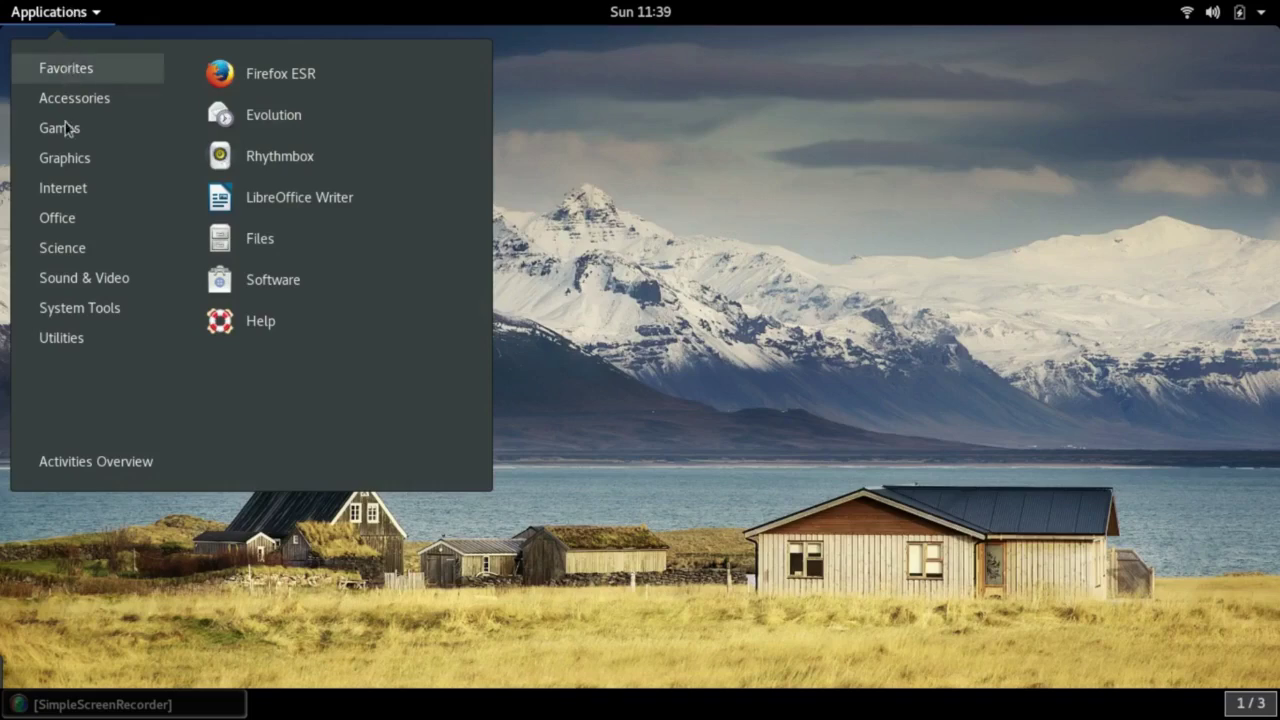
mouse_move(75, 172)
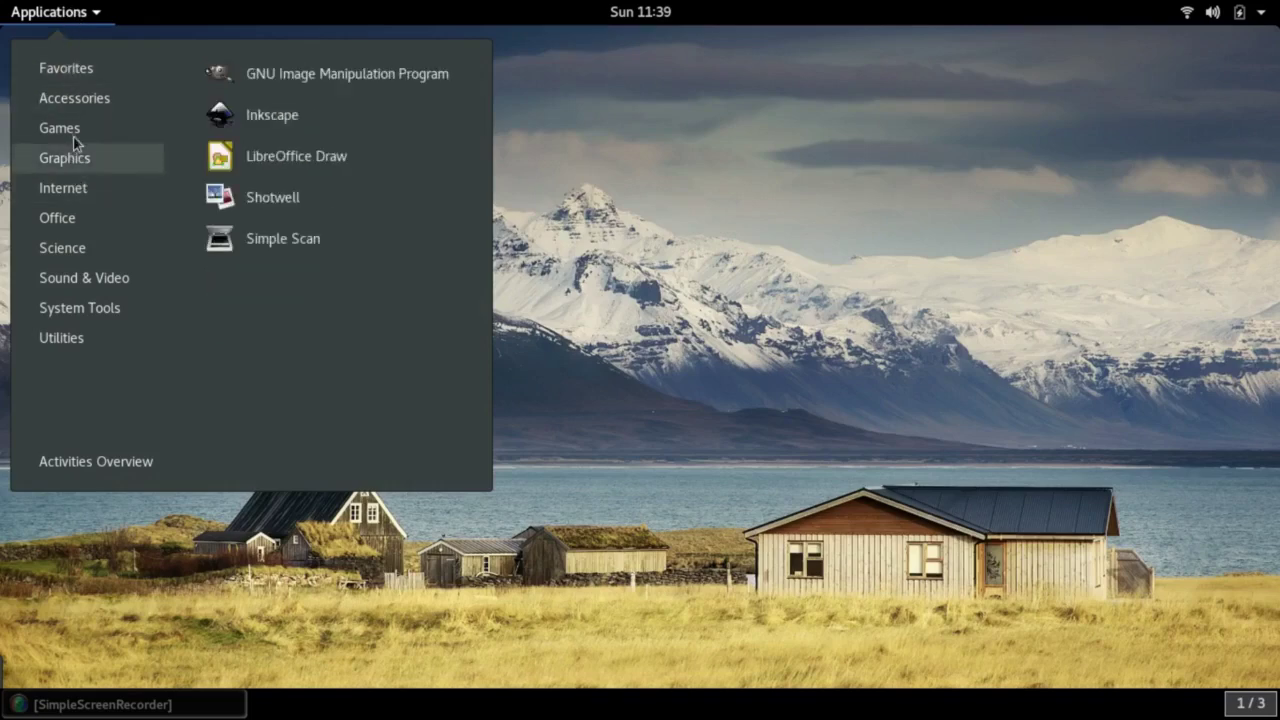
mouse_move(72, 136)
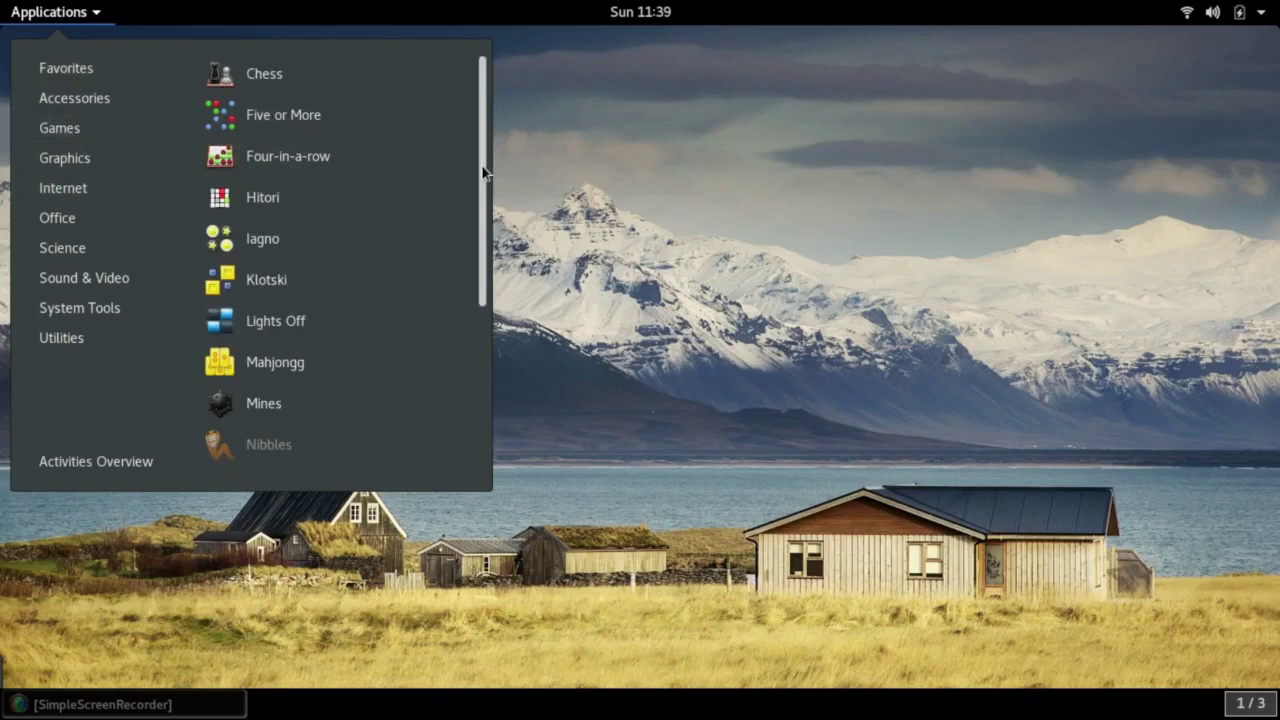
mouse_move(478, 163)
mouse_down()
mouse_move(457, 420)
mouse_move(482, 178)
mouse_up()
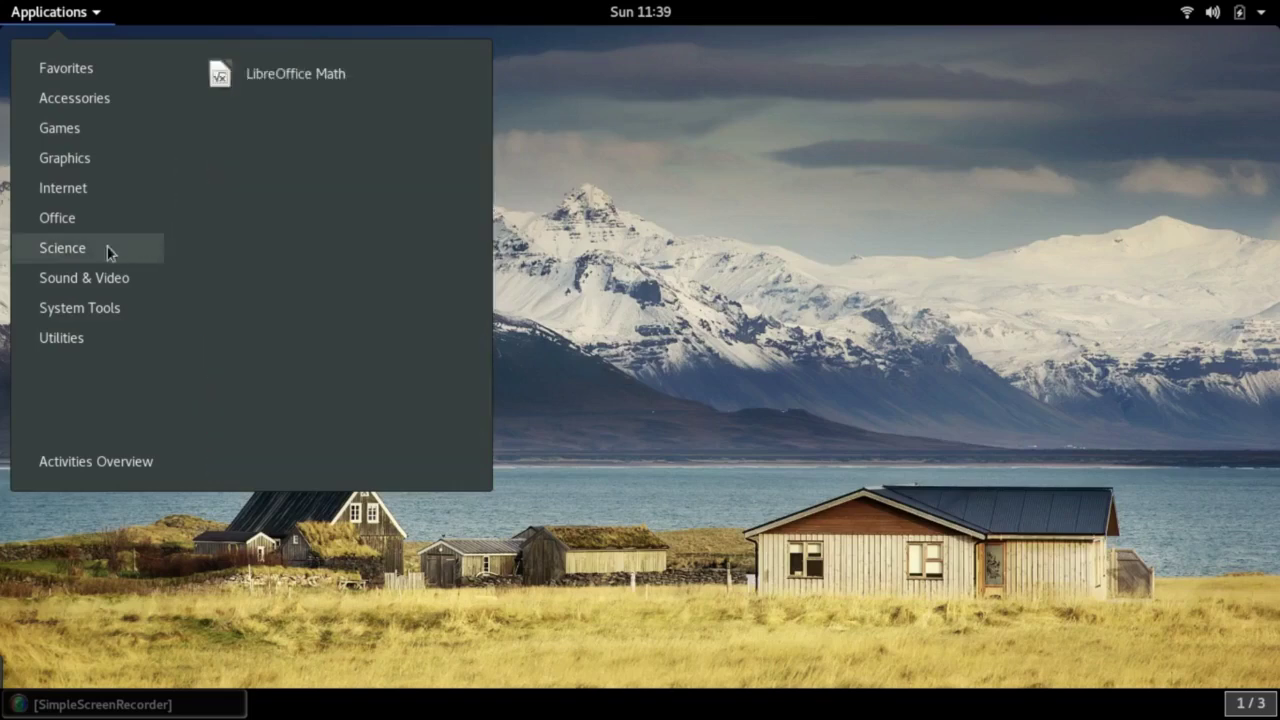
click(53, 468)
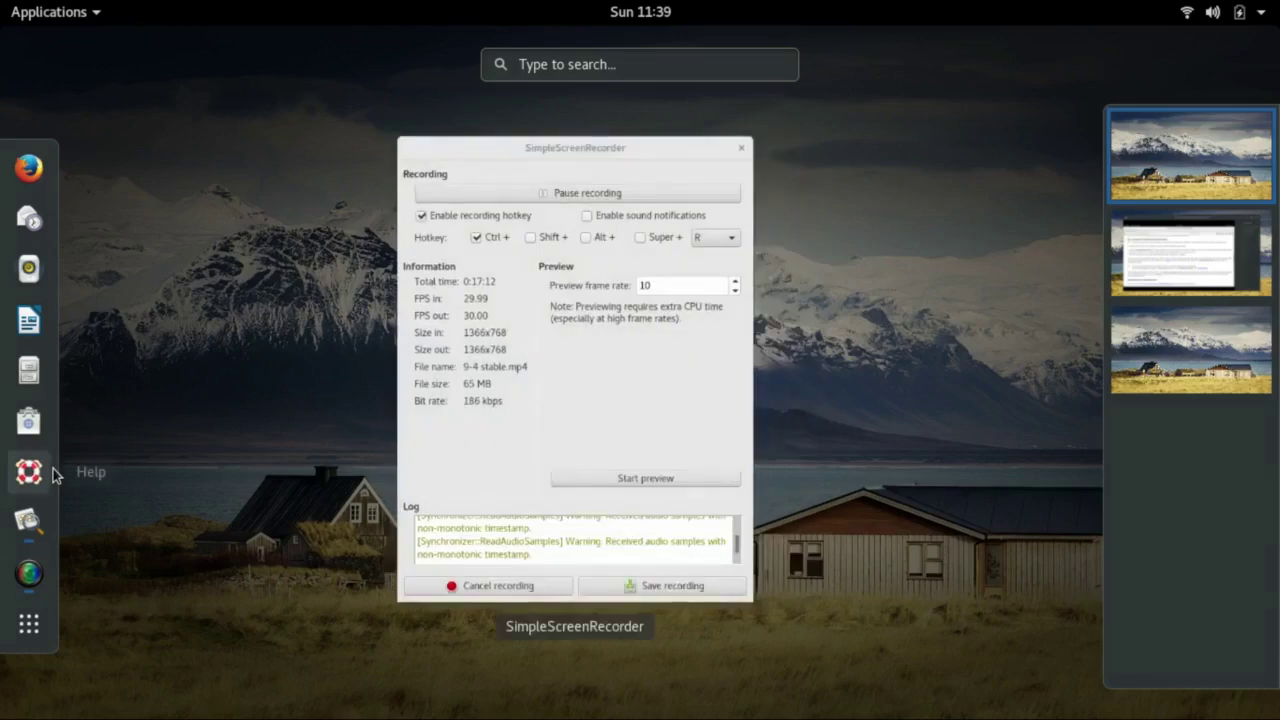
Show the application grid's last page, from Synaptic Package Manager to Weather
click(16, 626)
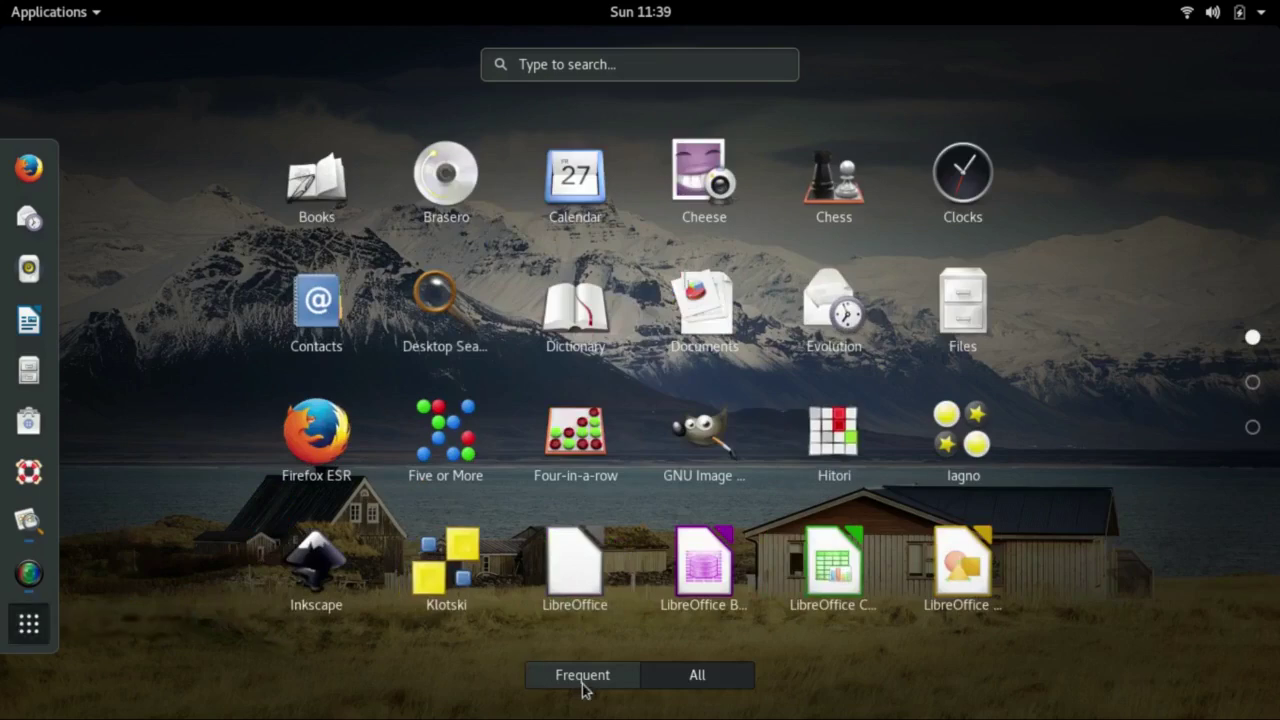
click(1252, 430)
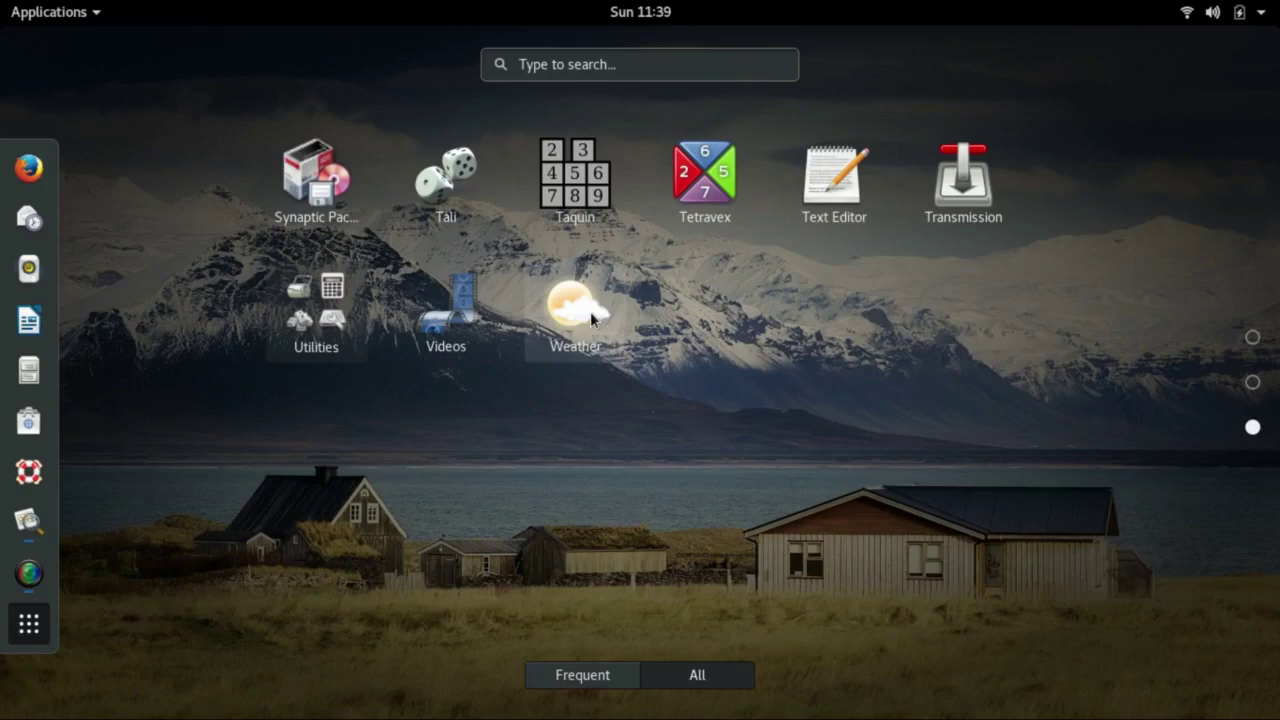
Search the overview for 'lib' and launch LibreOffice Writer
text(l)
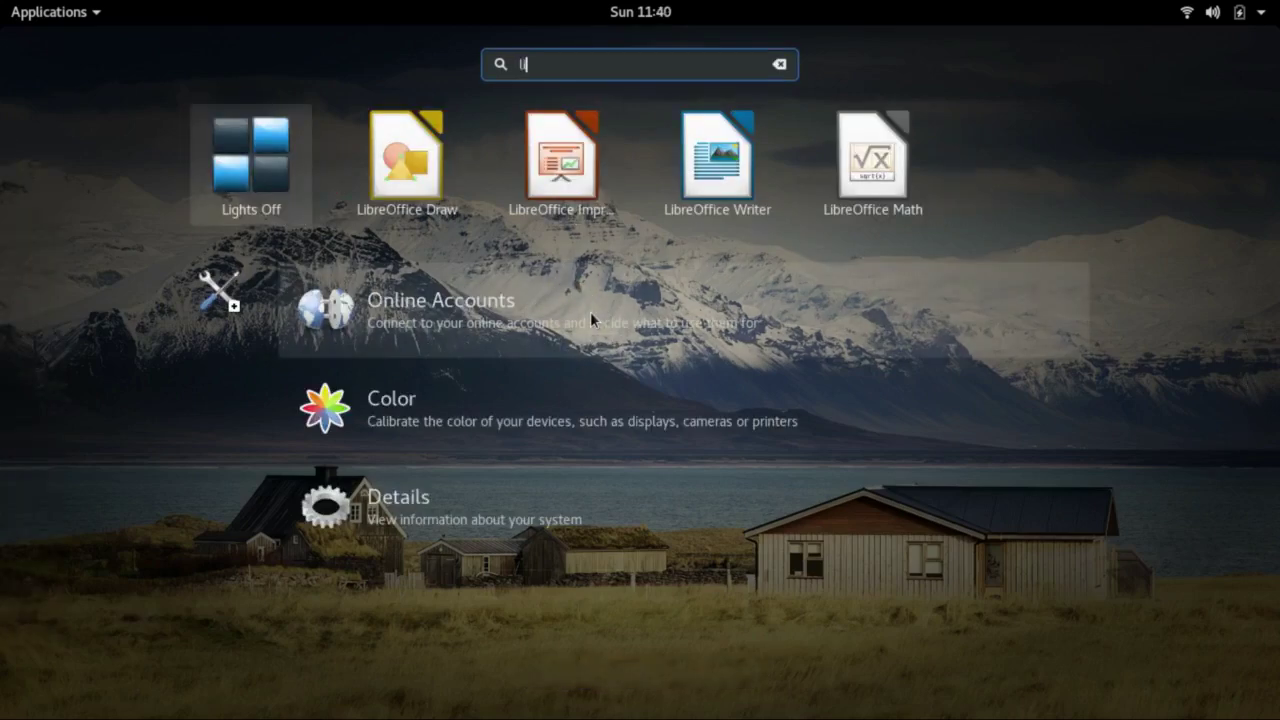
text(ib)
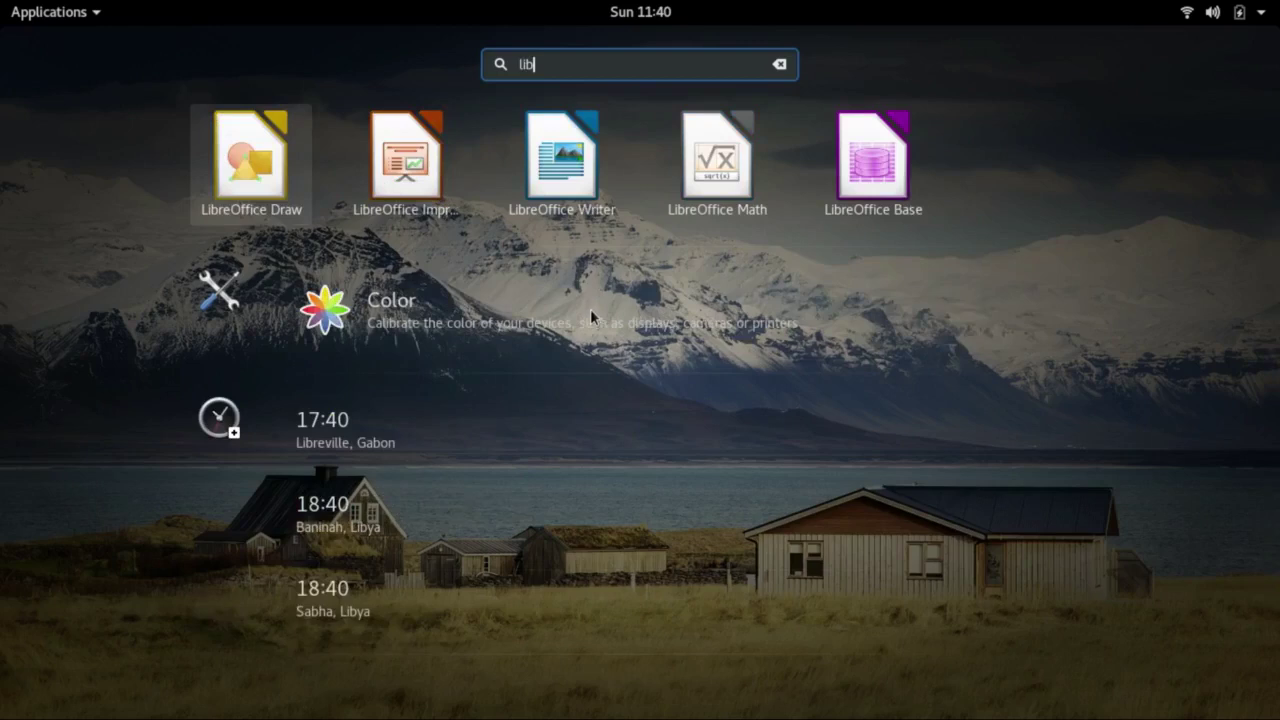
click(546, 160)
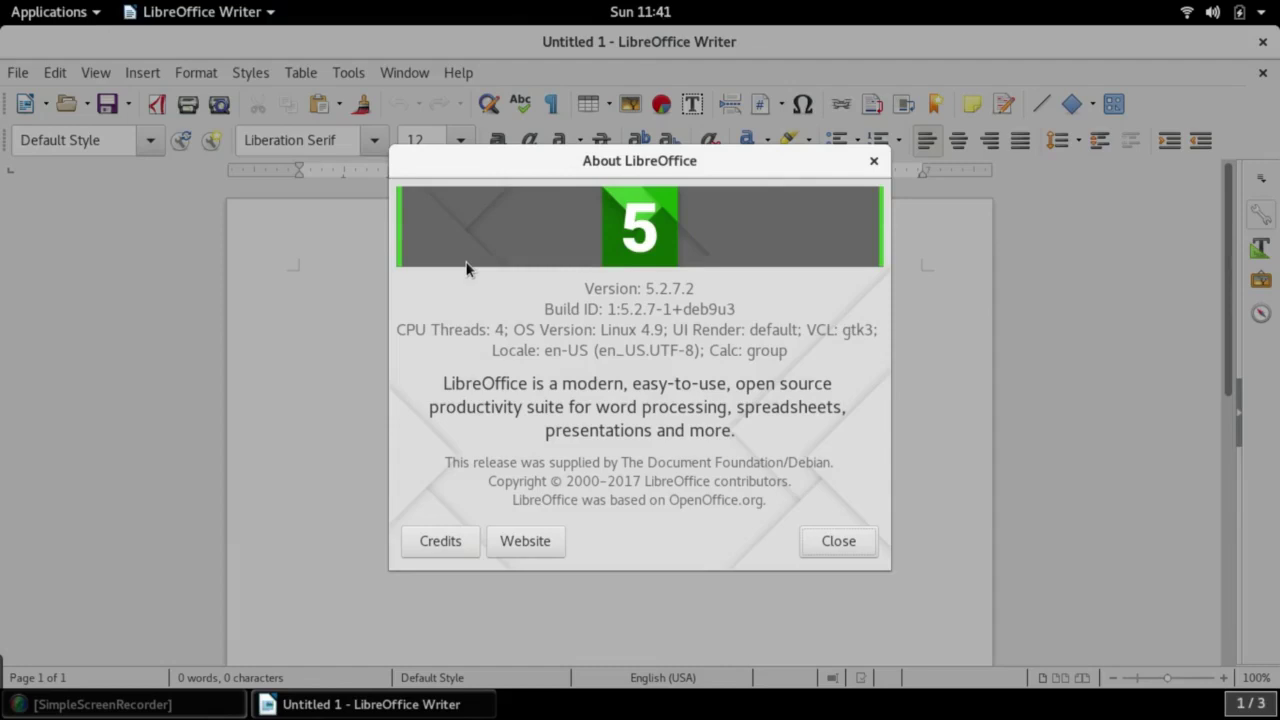
Close the About LibreOffice window after confirming version 5.2.7.2
click(839, 543)
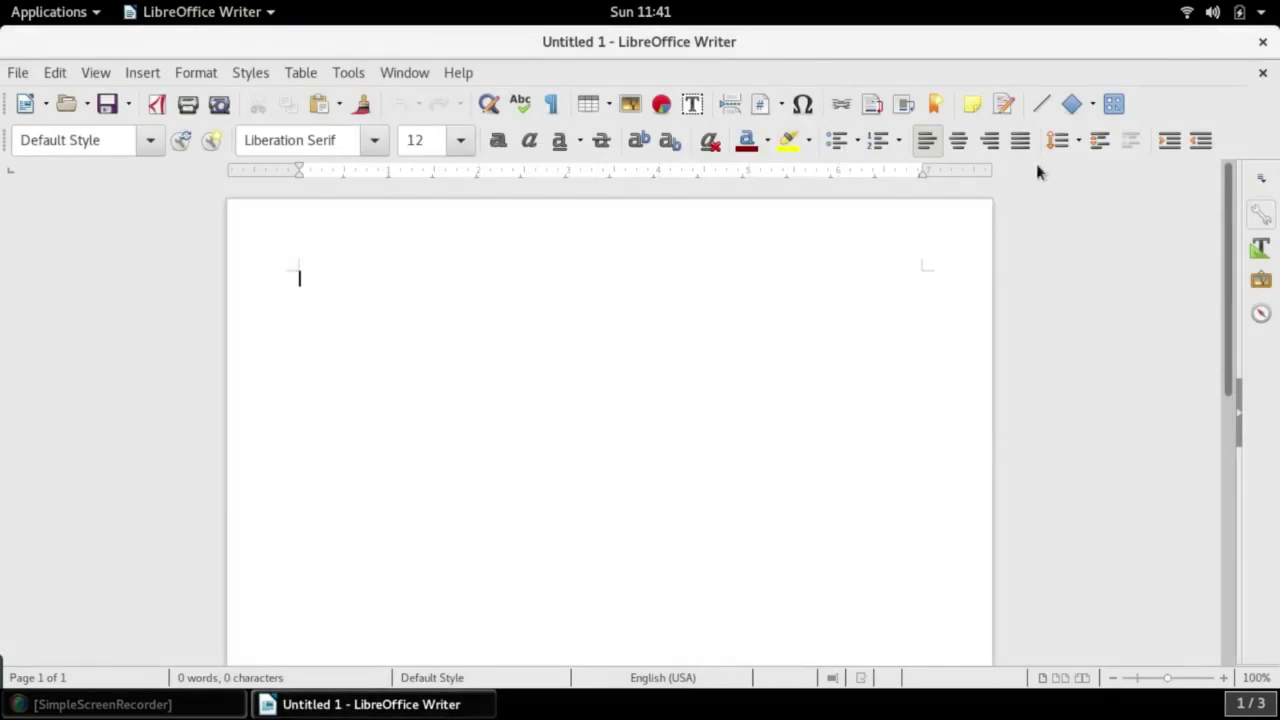
Close Writer, then launch Synaptic Package Manager via an 'sy' search and authenticate as administrator
click(1263, 44)
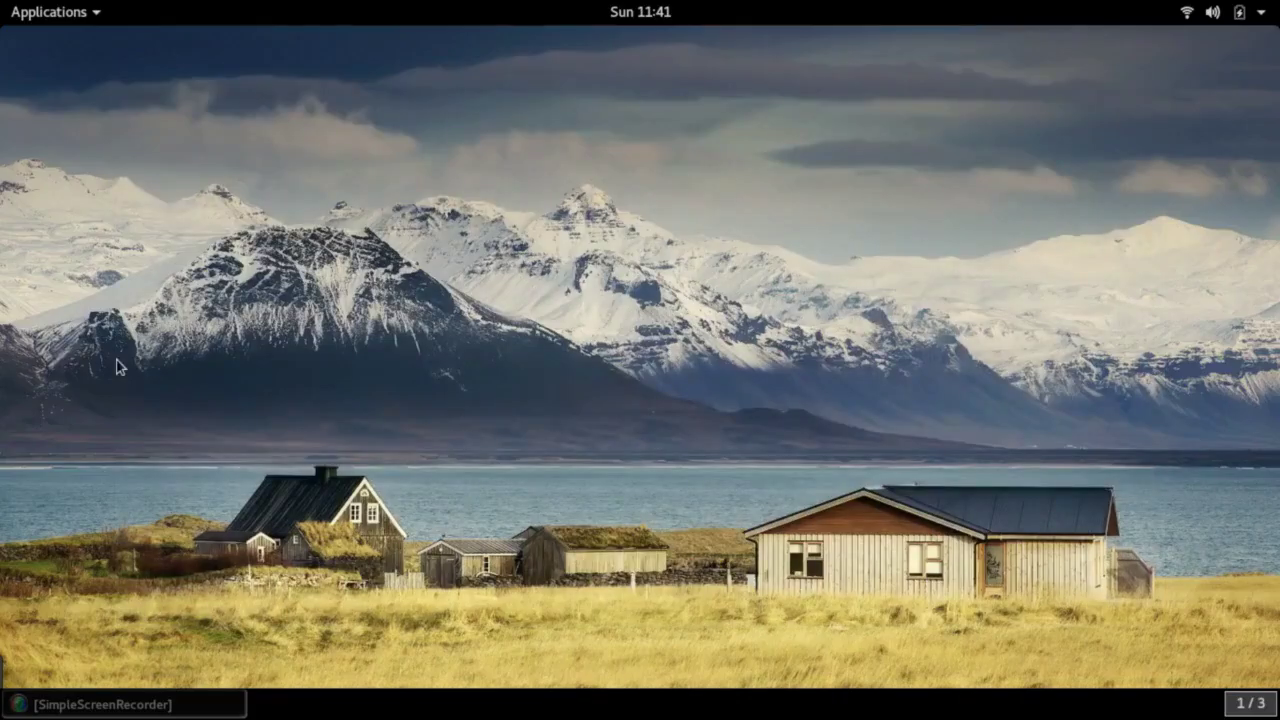
key(super)
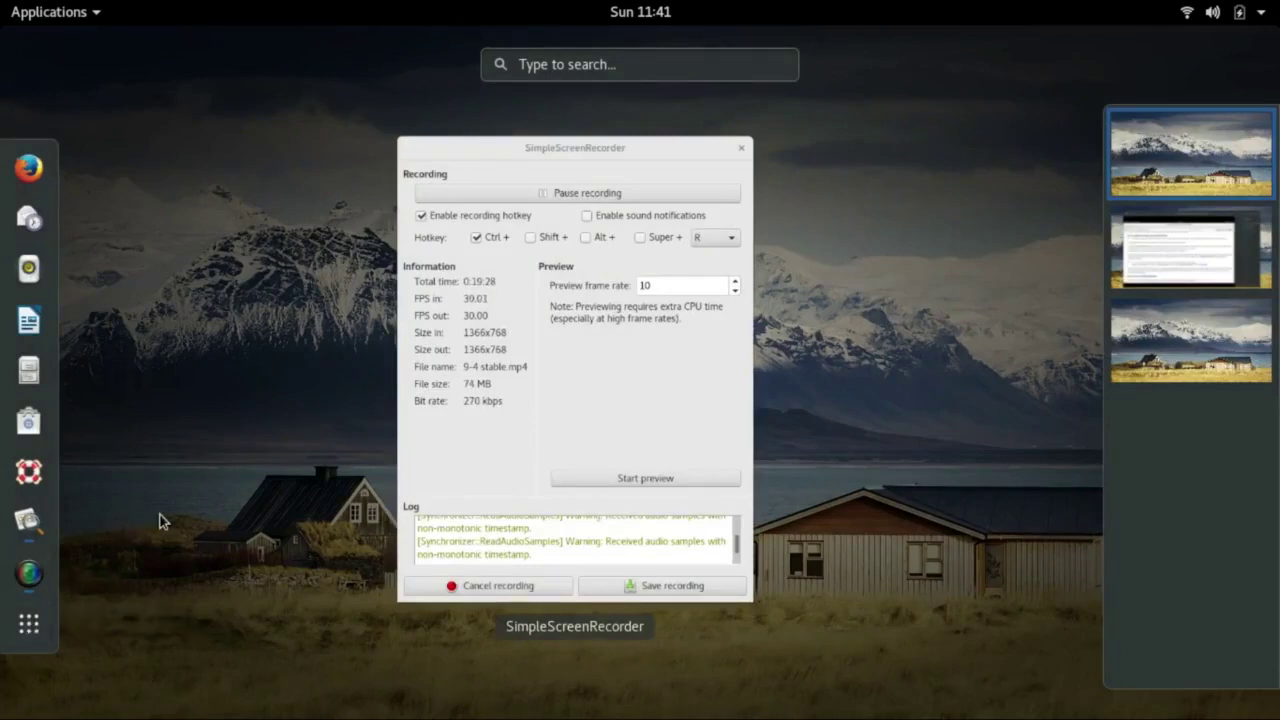
text(sy)
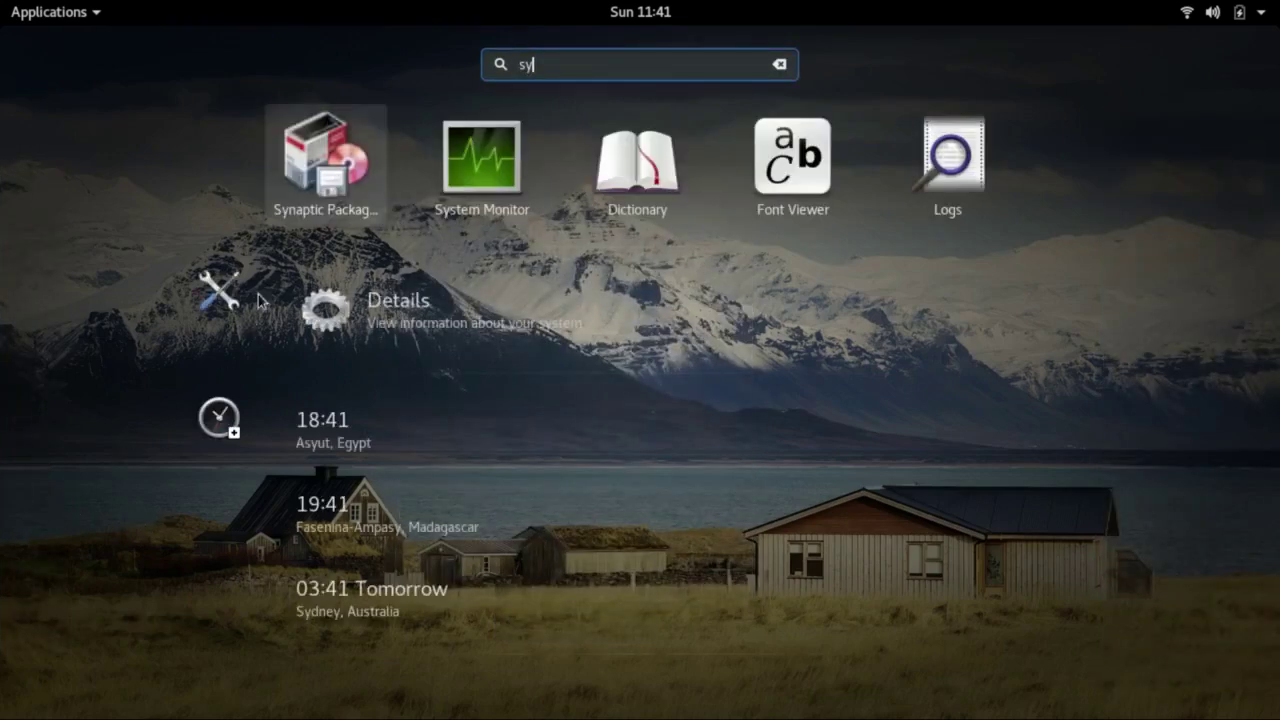
click(330, 186)
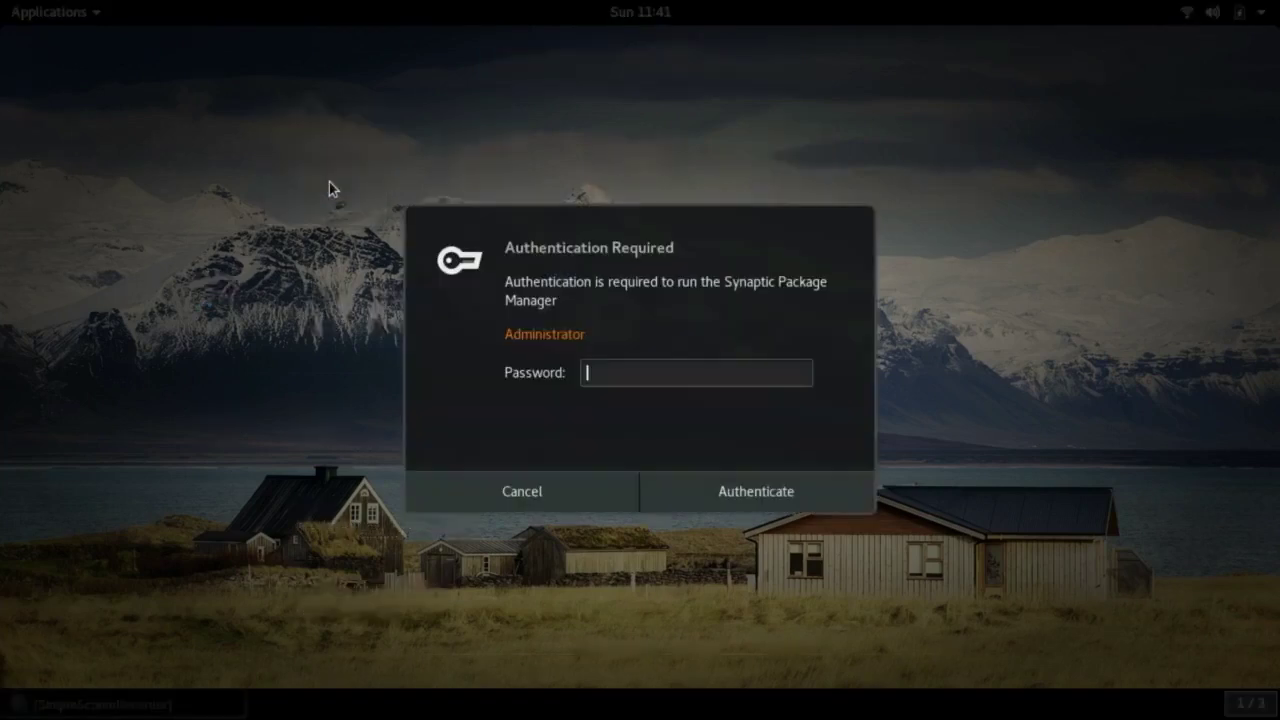
text(********)
click(712, 503)
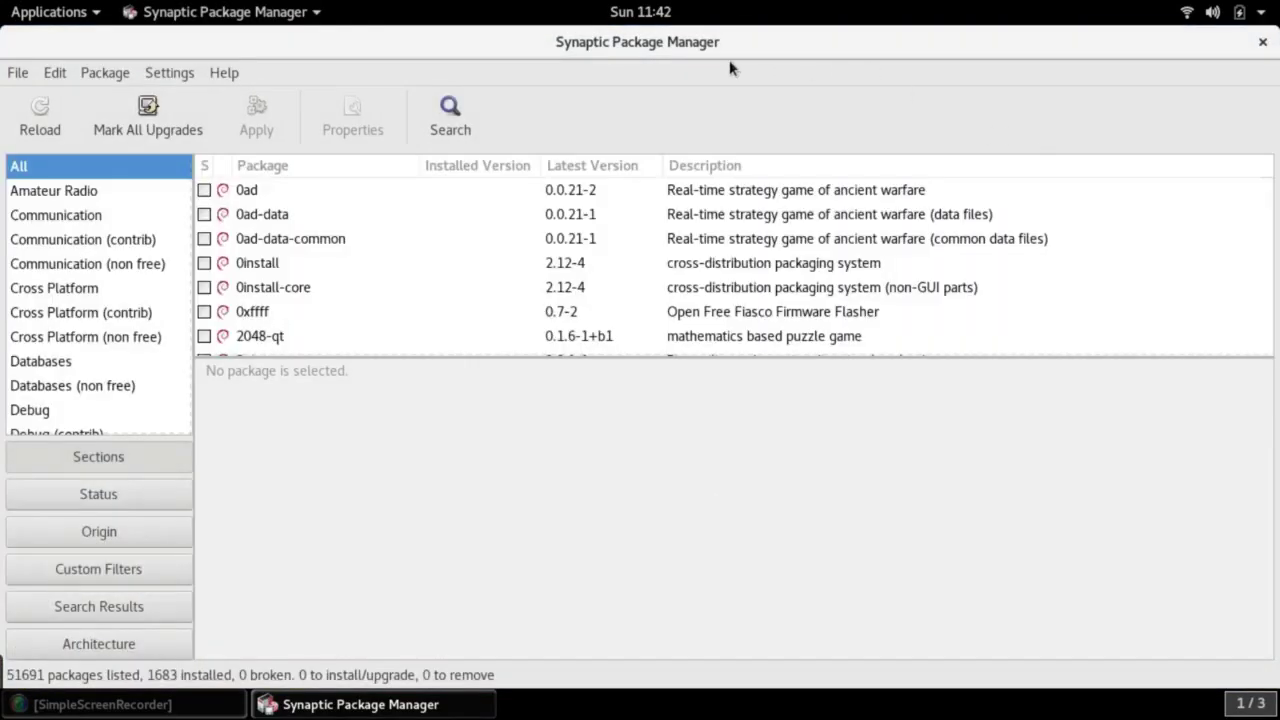
Search Synaptic for 'musescore', listing its 4 packages, none installed
click(446, 112)
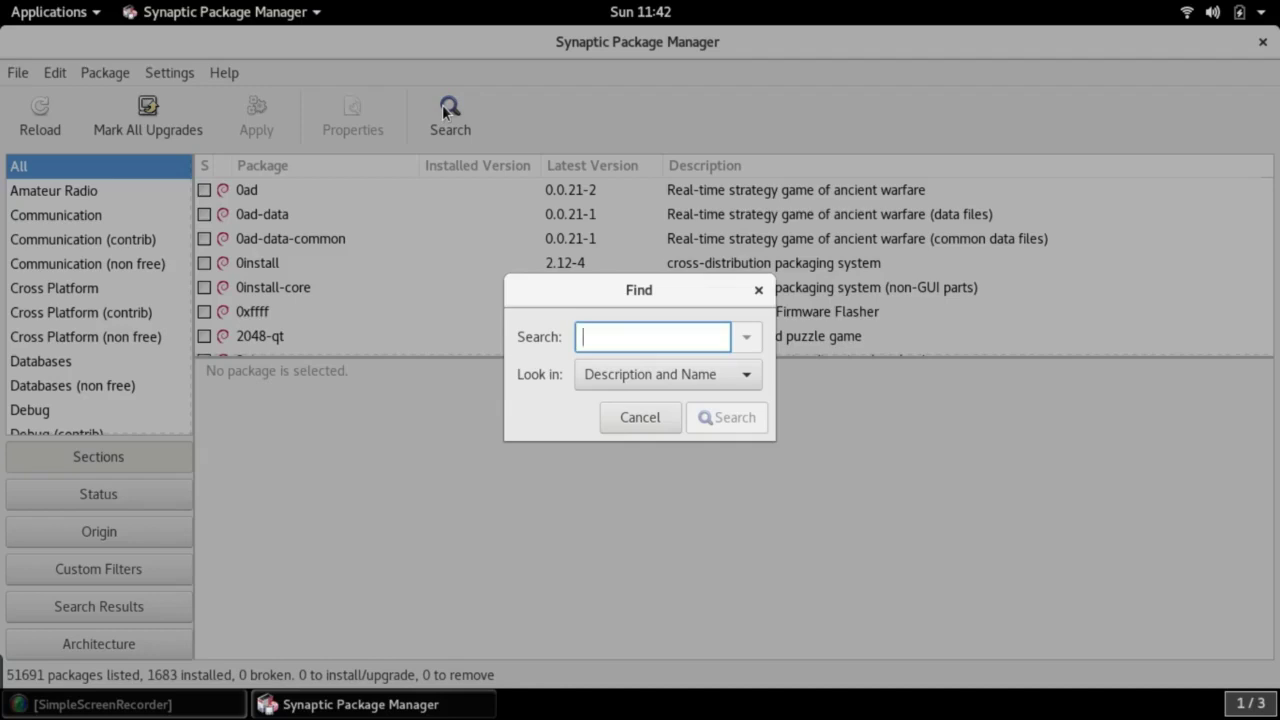
text(muse)
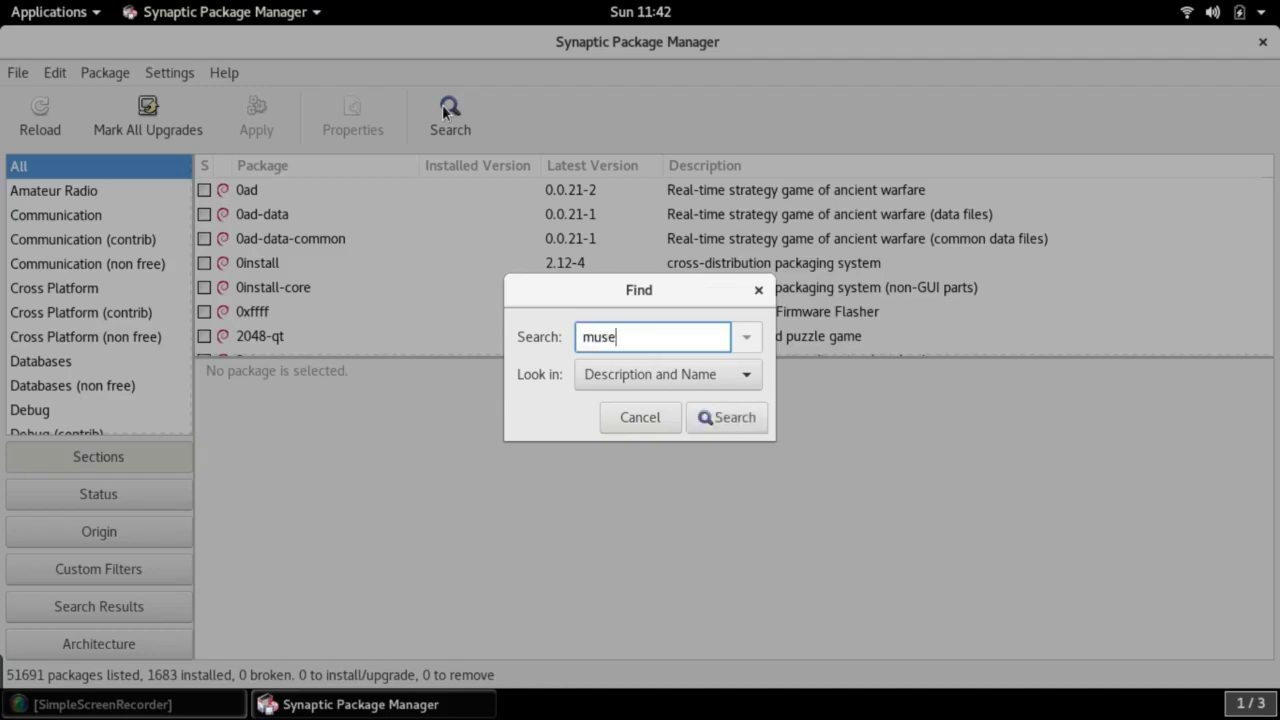
text(score)
click(735, 420)
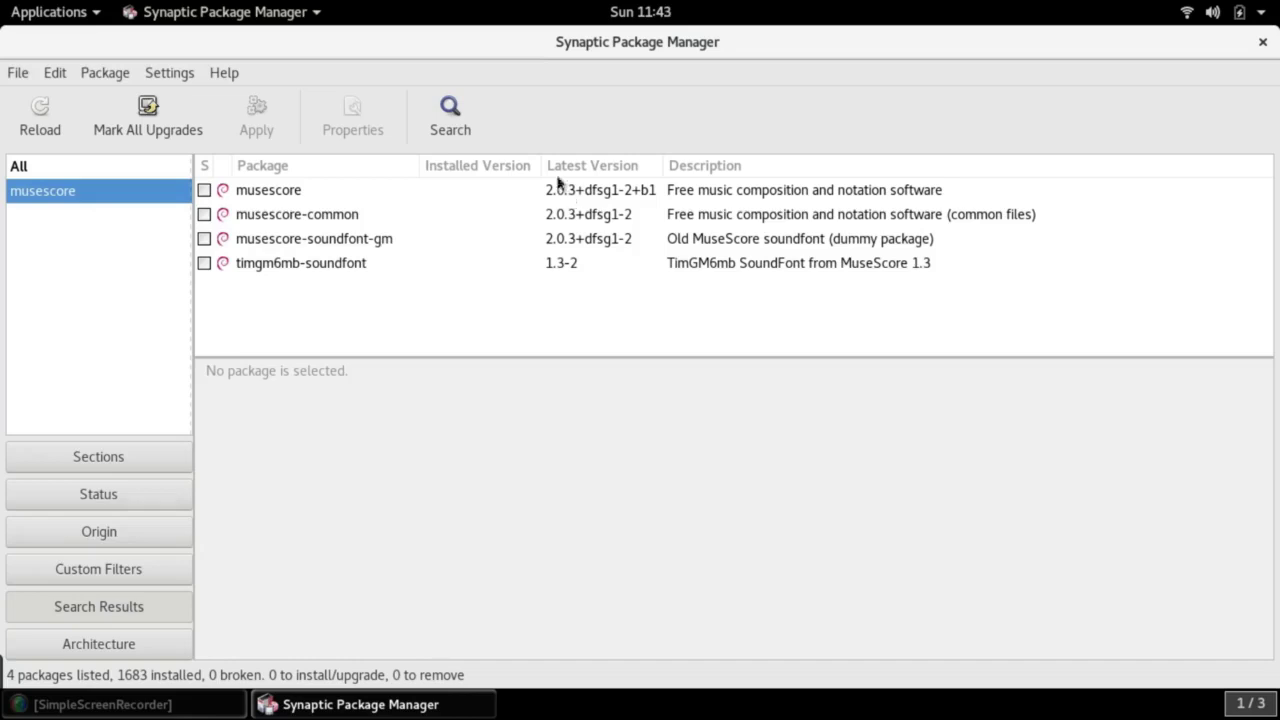
click(450, 112)
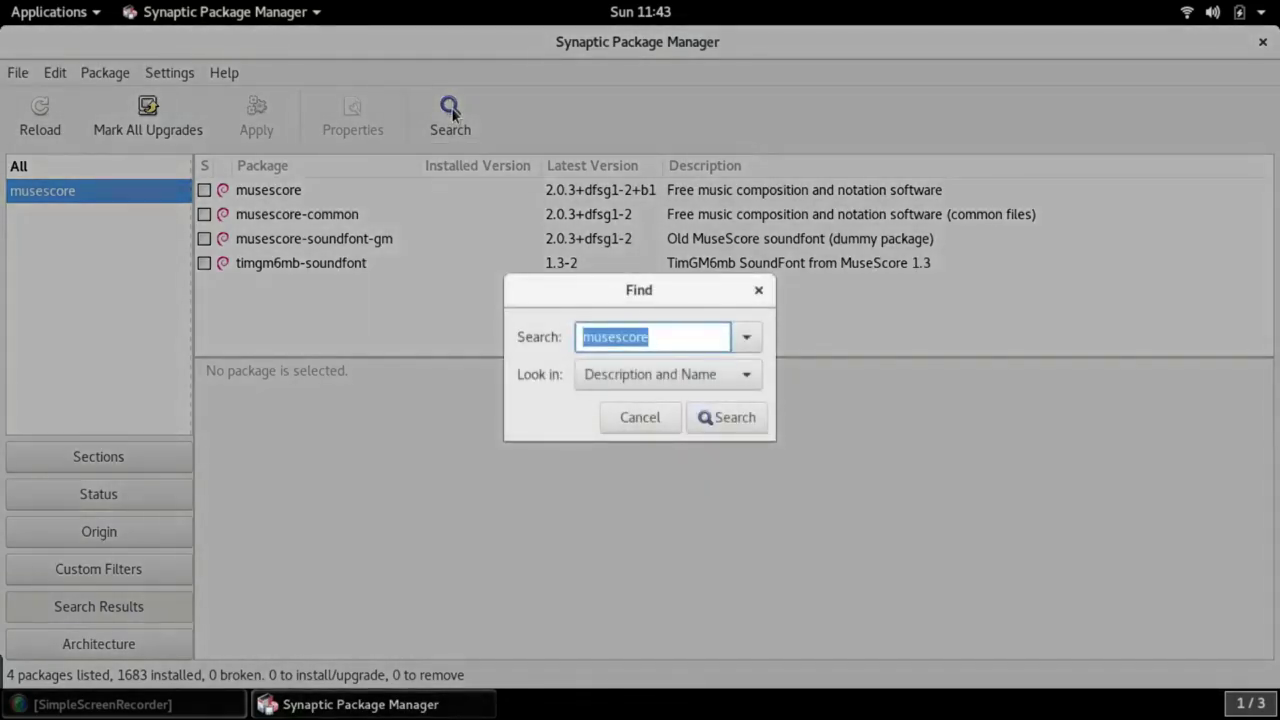
Search for 'kdenlive' to list kdenlive, kdenlive-data and kdenlive-dbg 16.12.2-1, then quit Synaptic
text(kden)
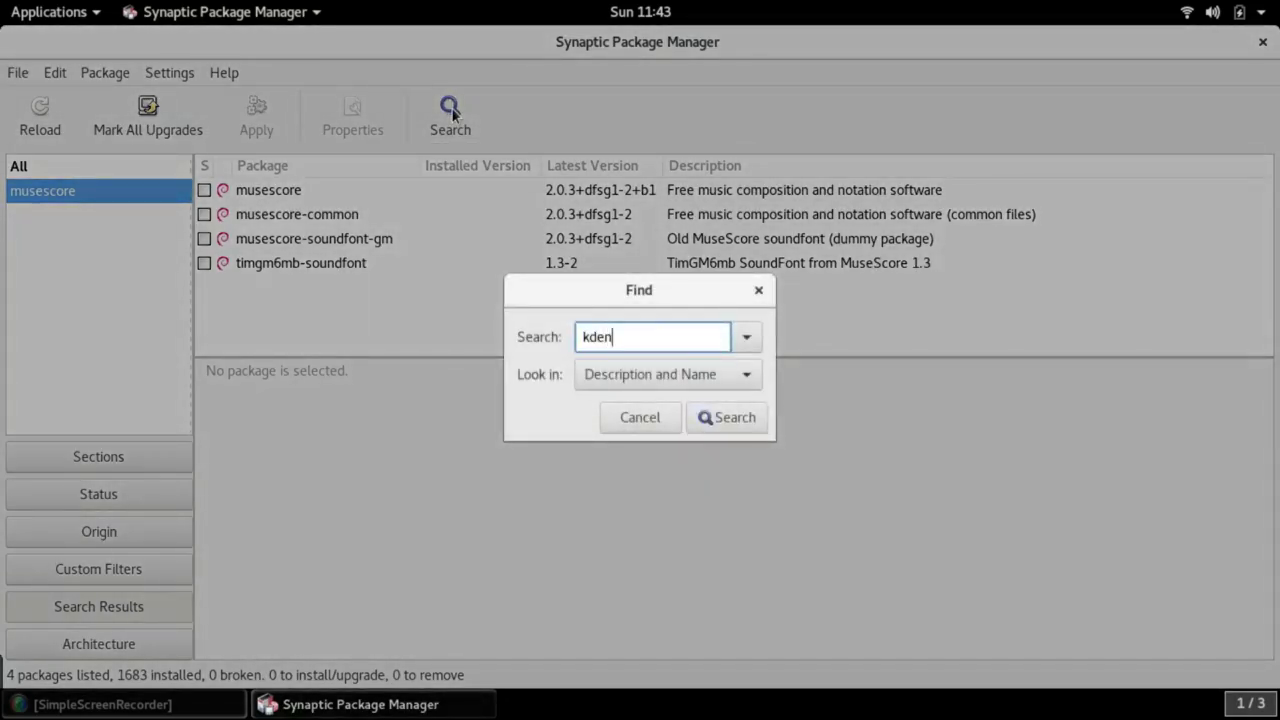
text(live)
click(727, 425)
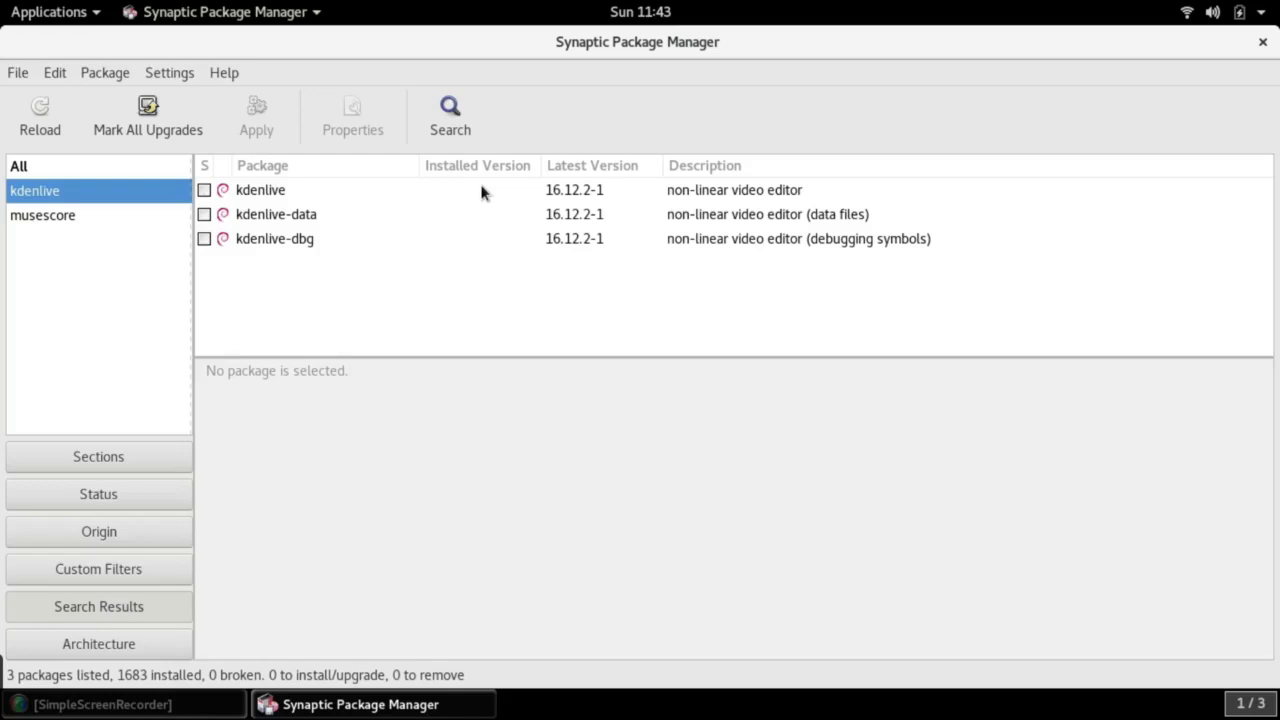
key(ctrl+q)
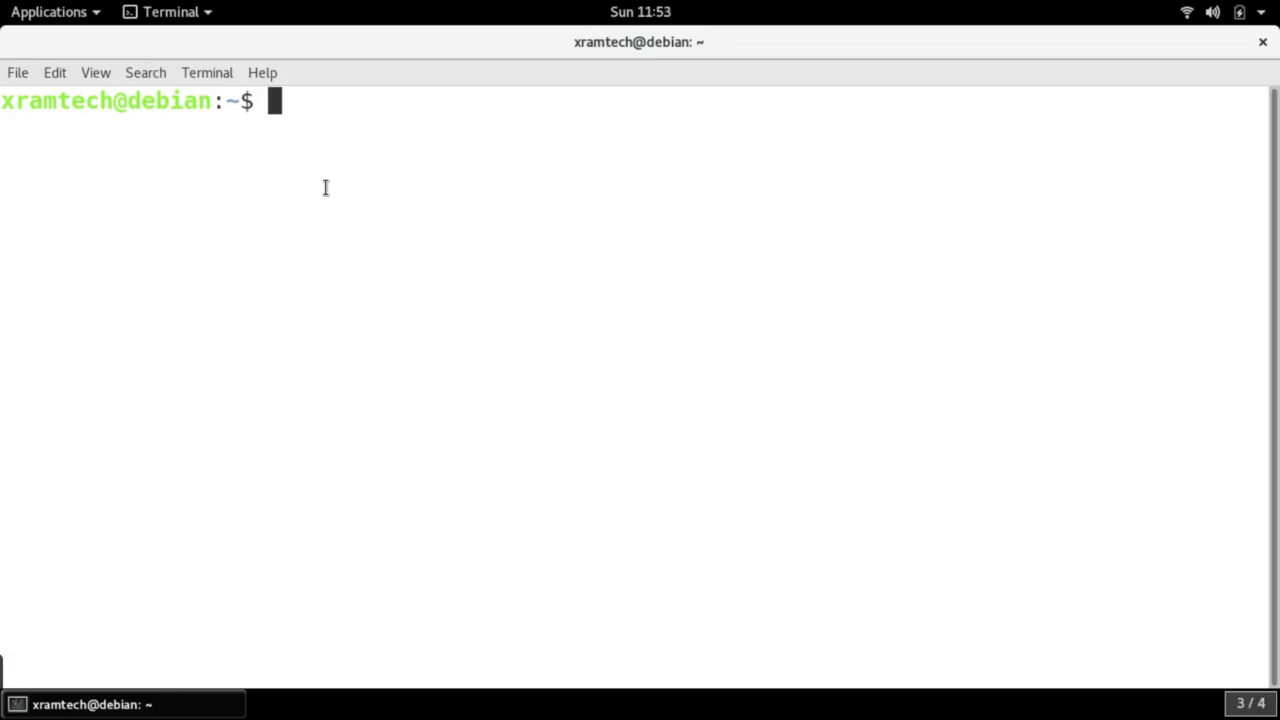
Become root with su and open /etc/apt/sources.list in gedit
text(su)
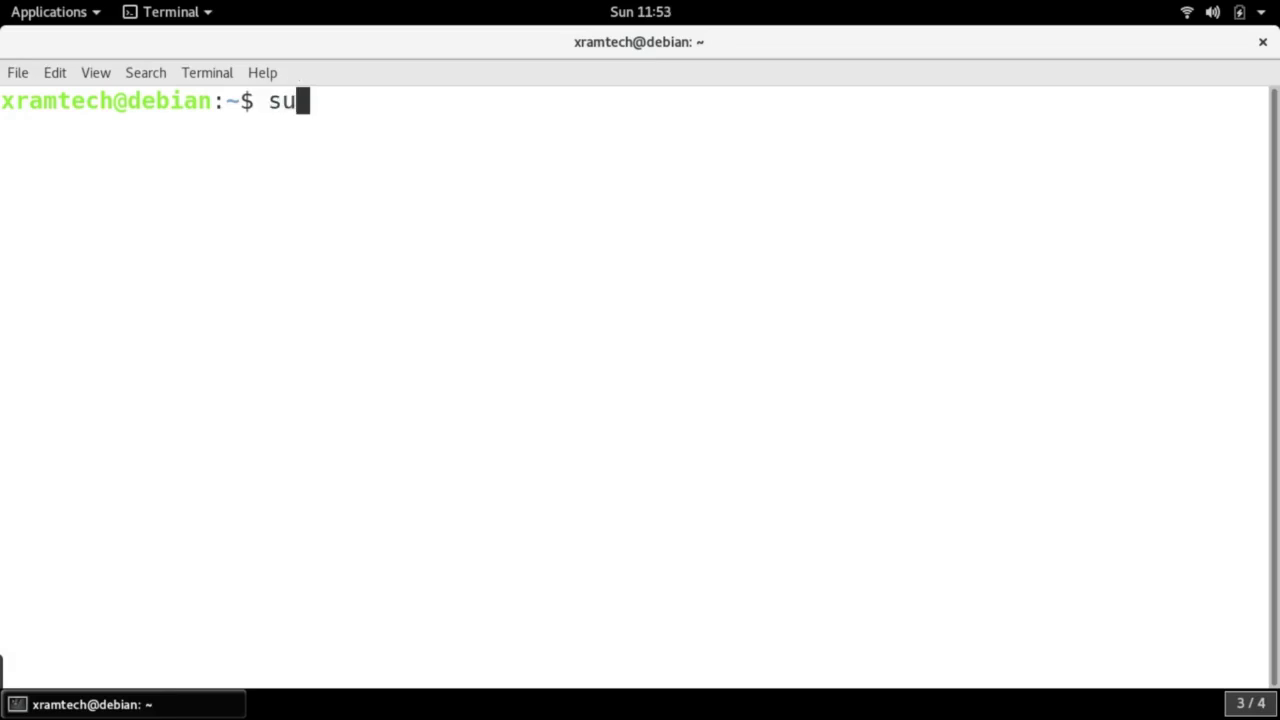
key(Return)
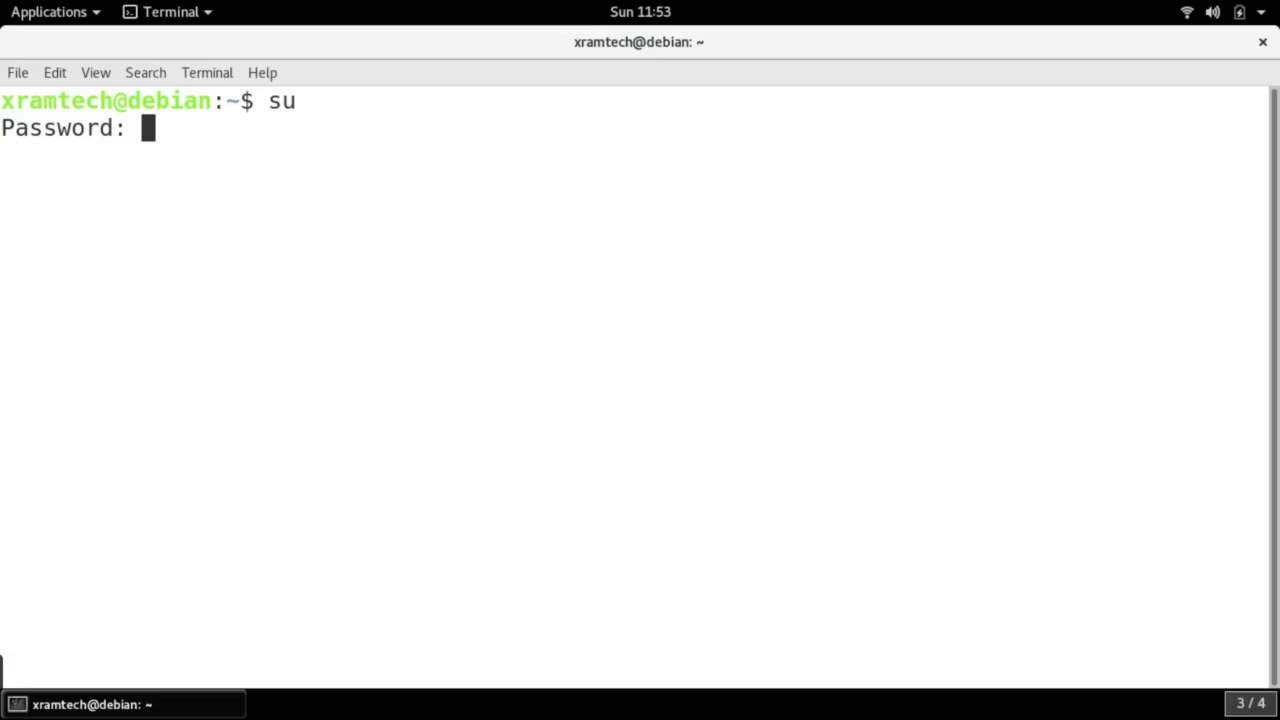
key(Return)
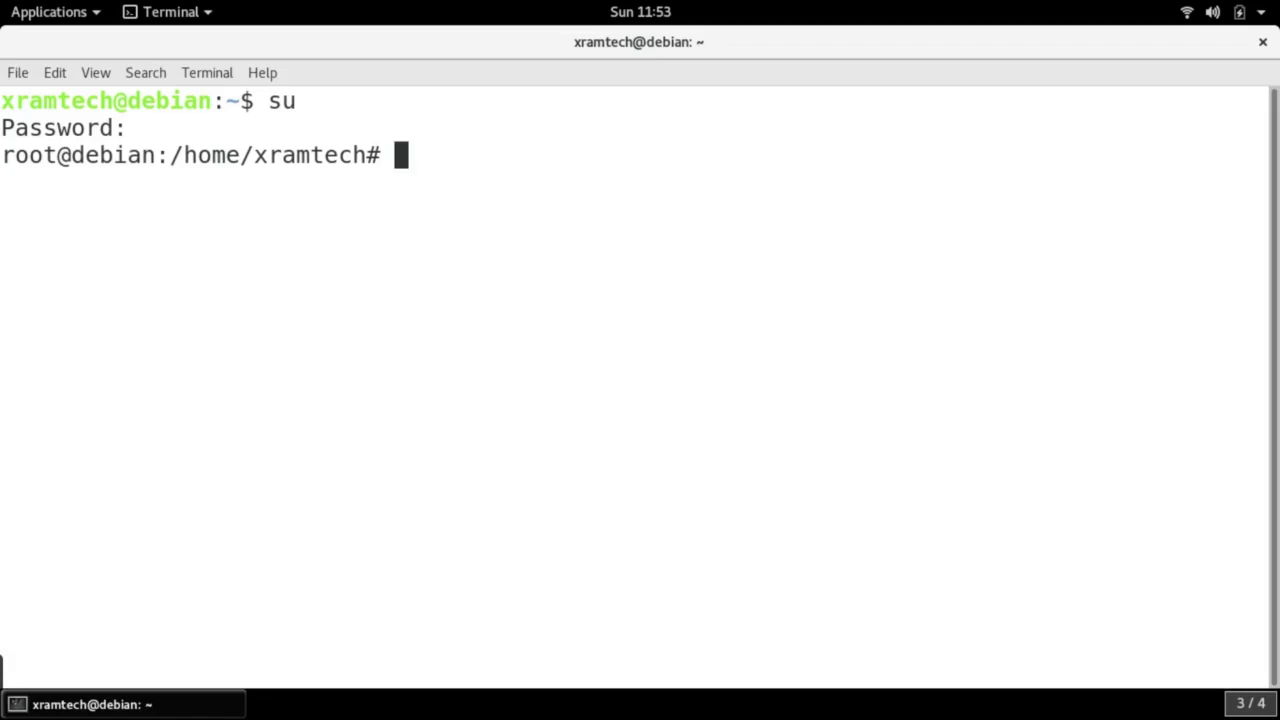
text(gedit /etc/a)
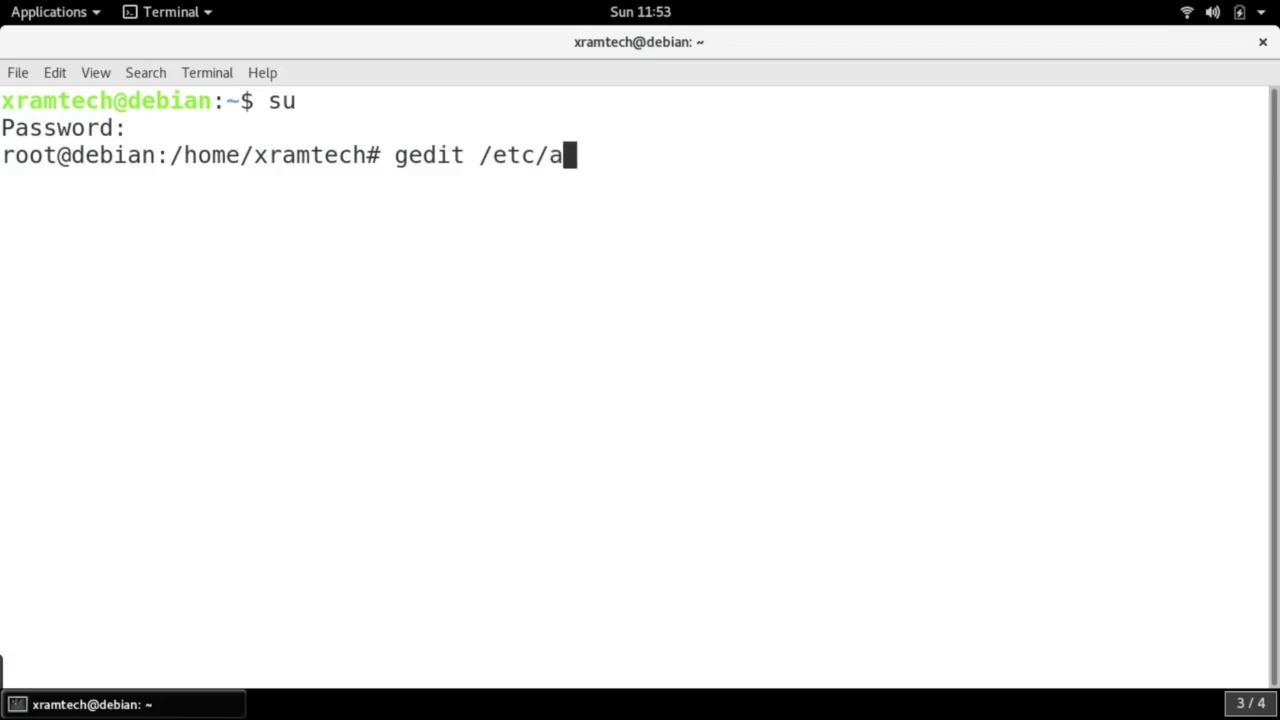
text(pt/s)
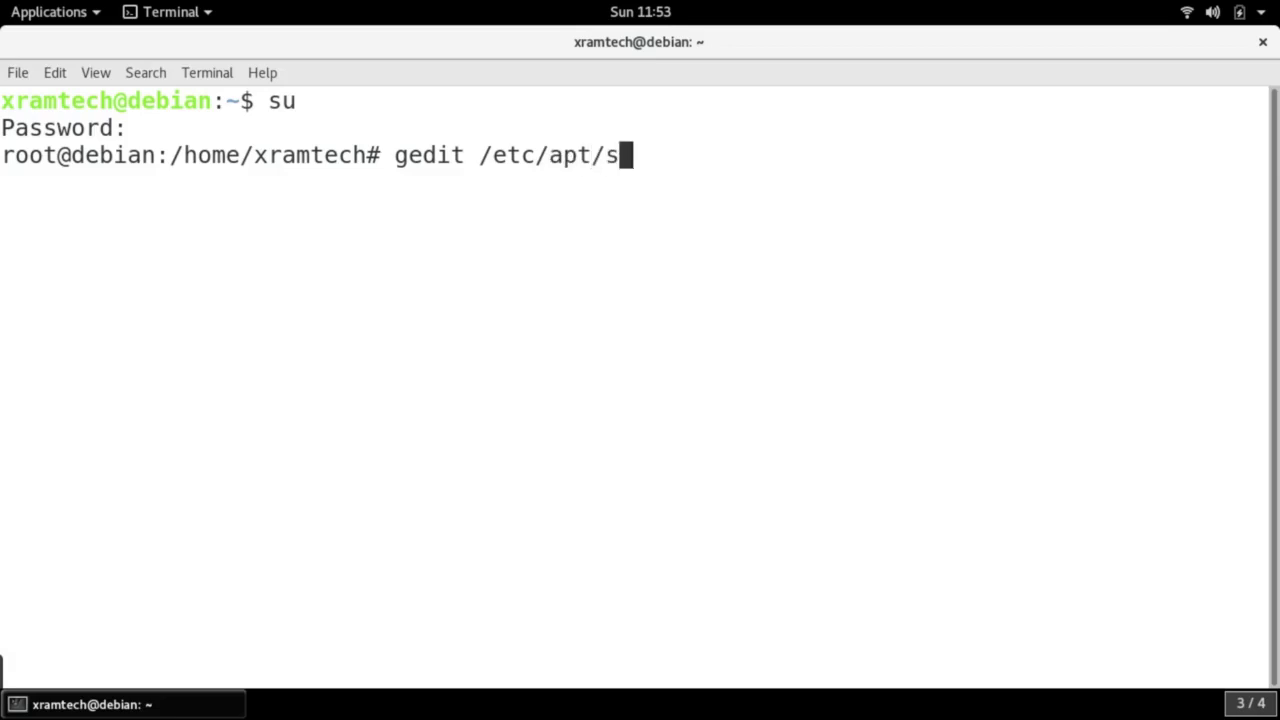
text(ources.list)
key(Return)
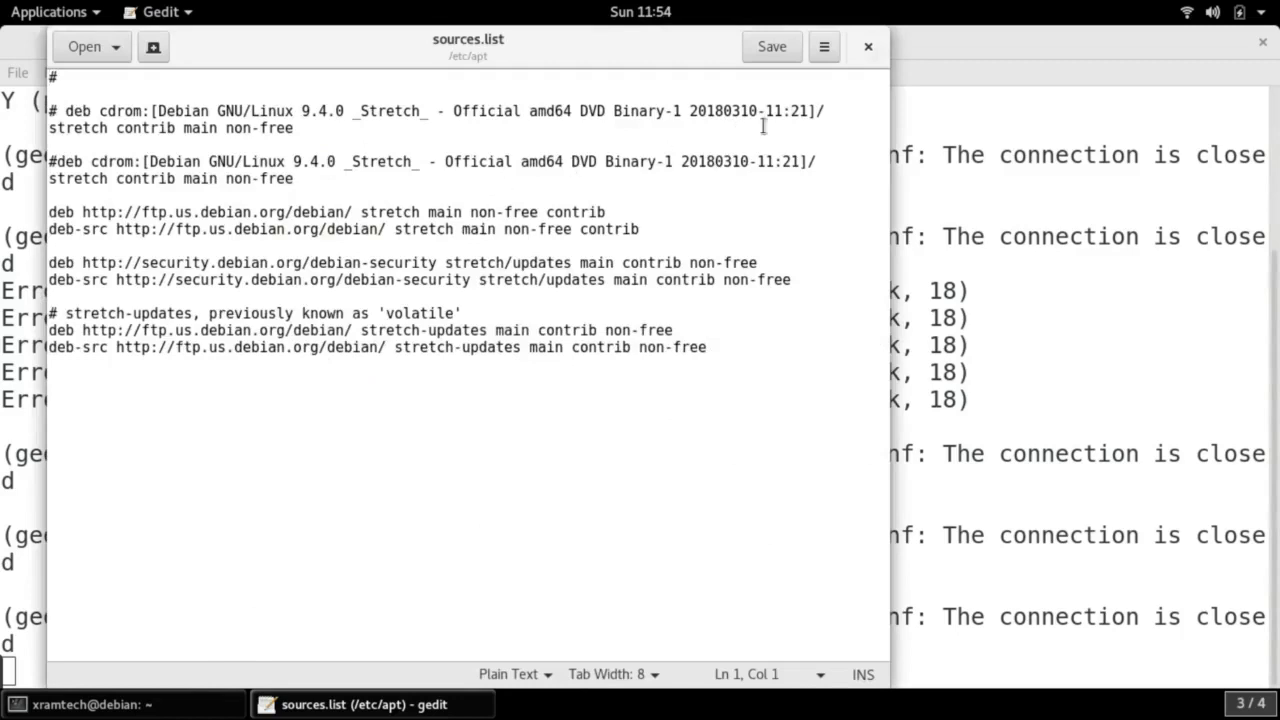
Maximize the gedit window and place the cursor at the start of the first deb line
right_click(663, 50)
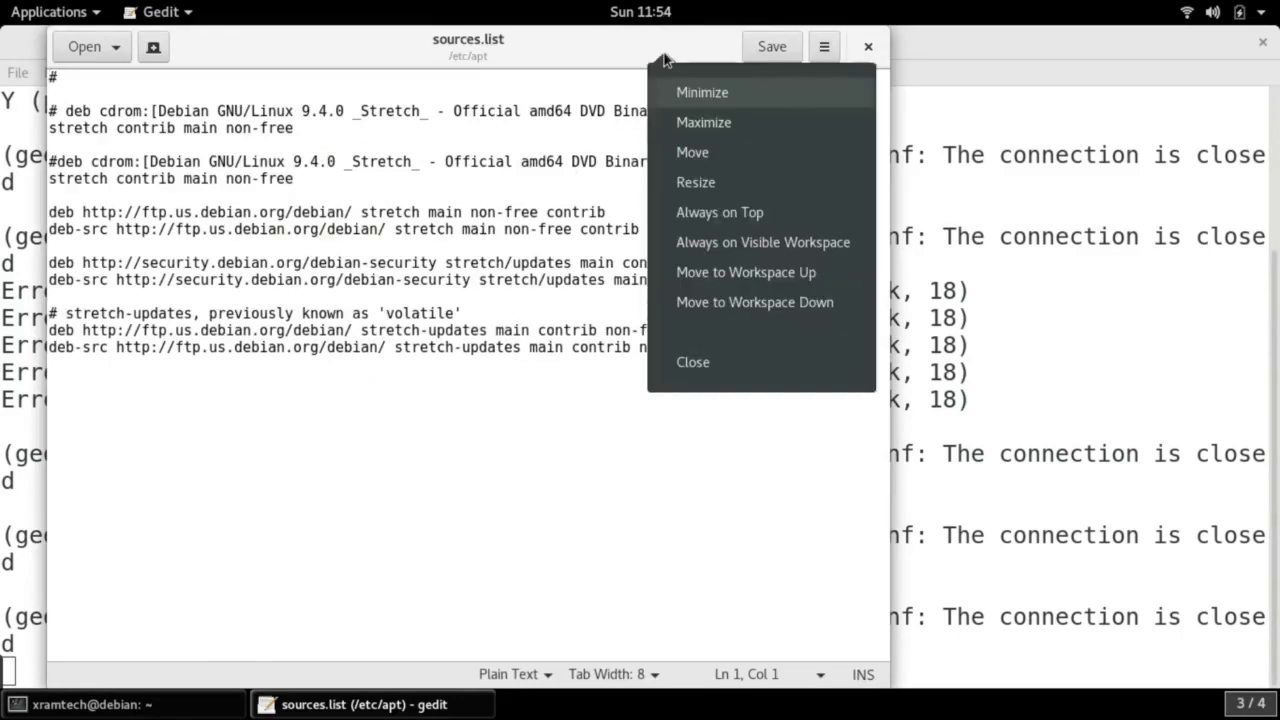
click(703, 122)
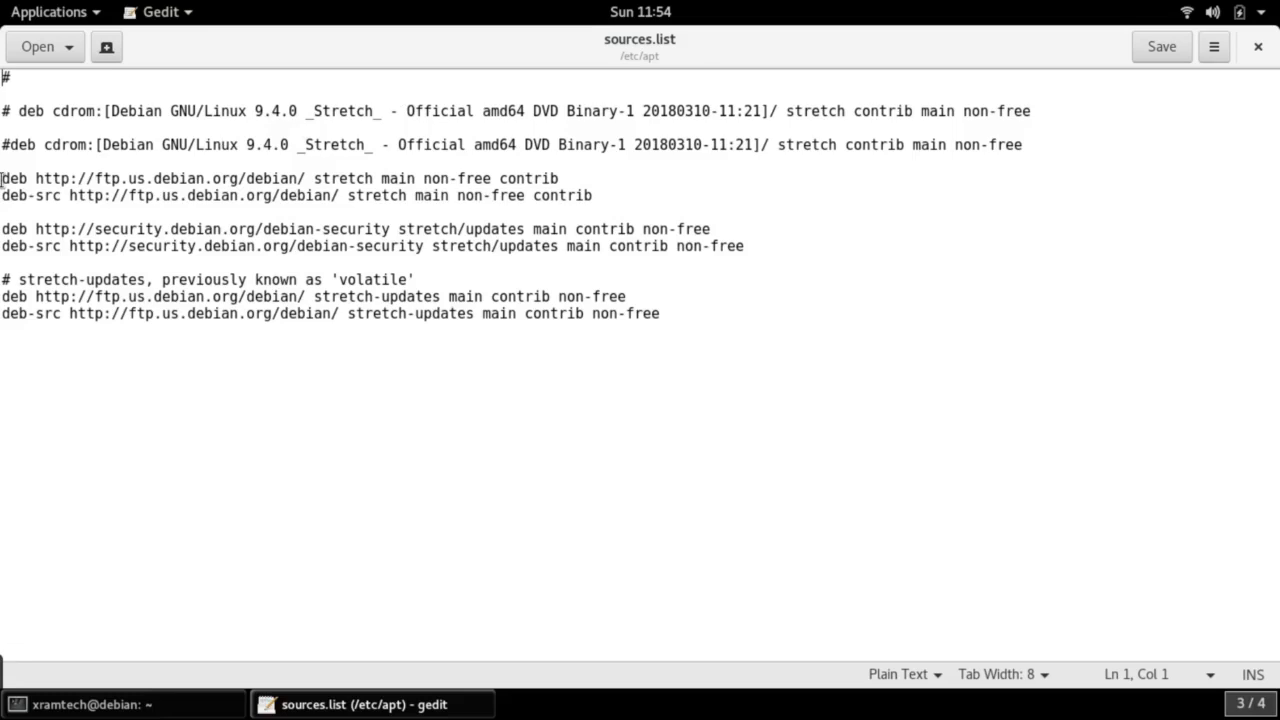
click(3, 181)
Comment out the stretch mirror deb lines with a leading #
text(3)
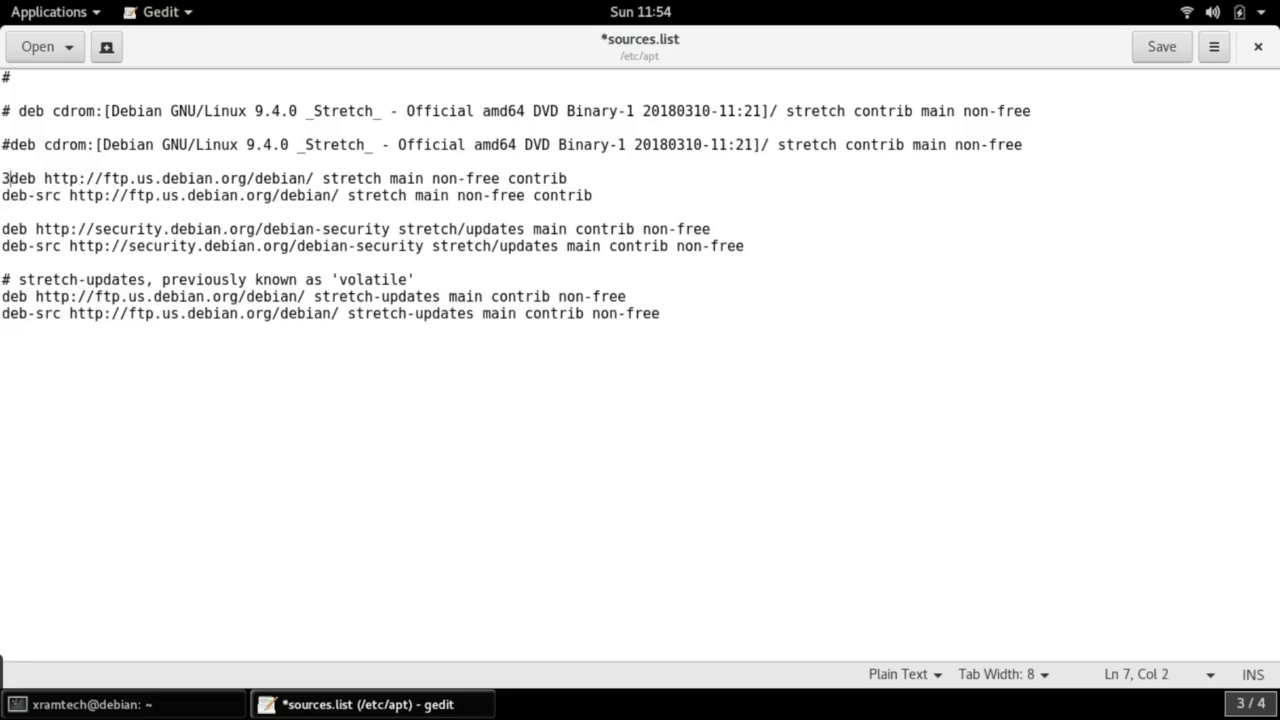
key(BackSpace)
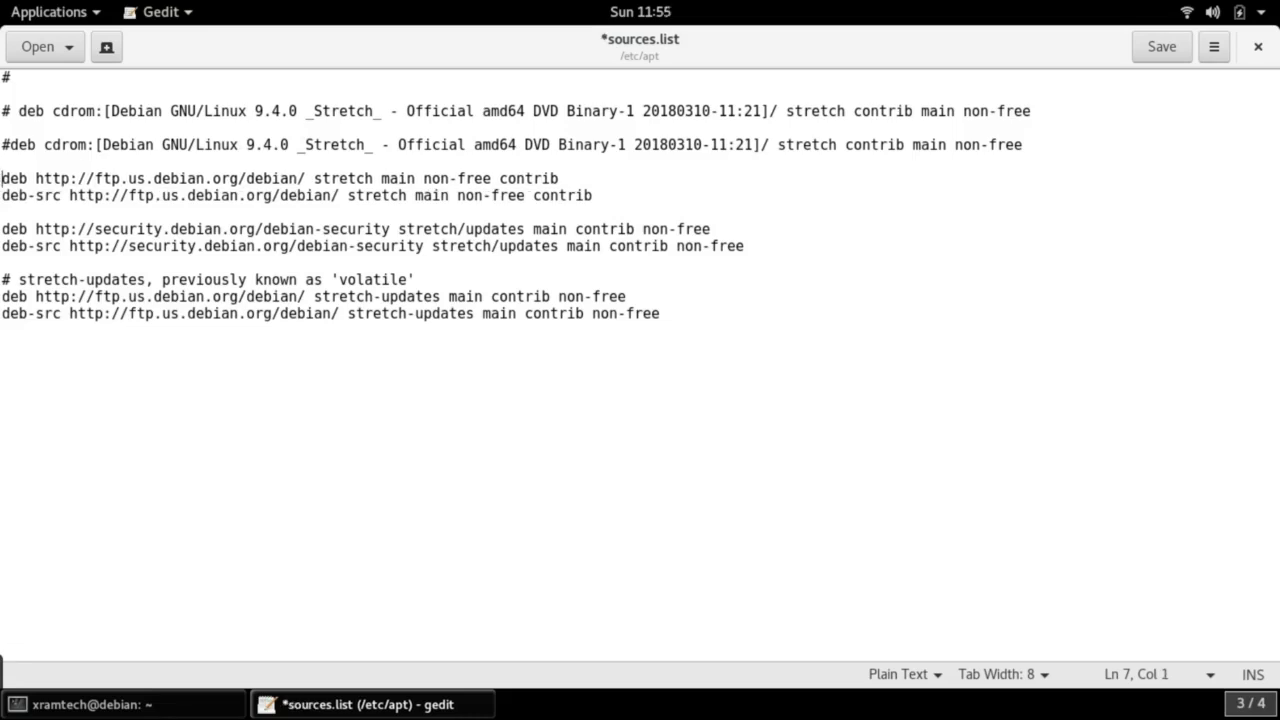
text(#)
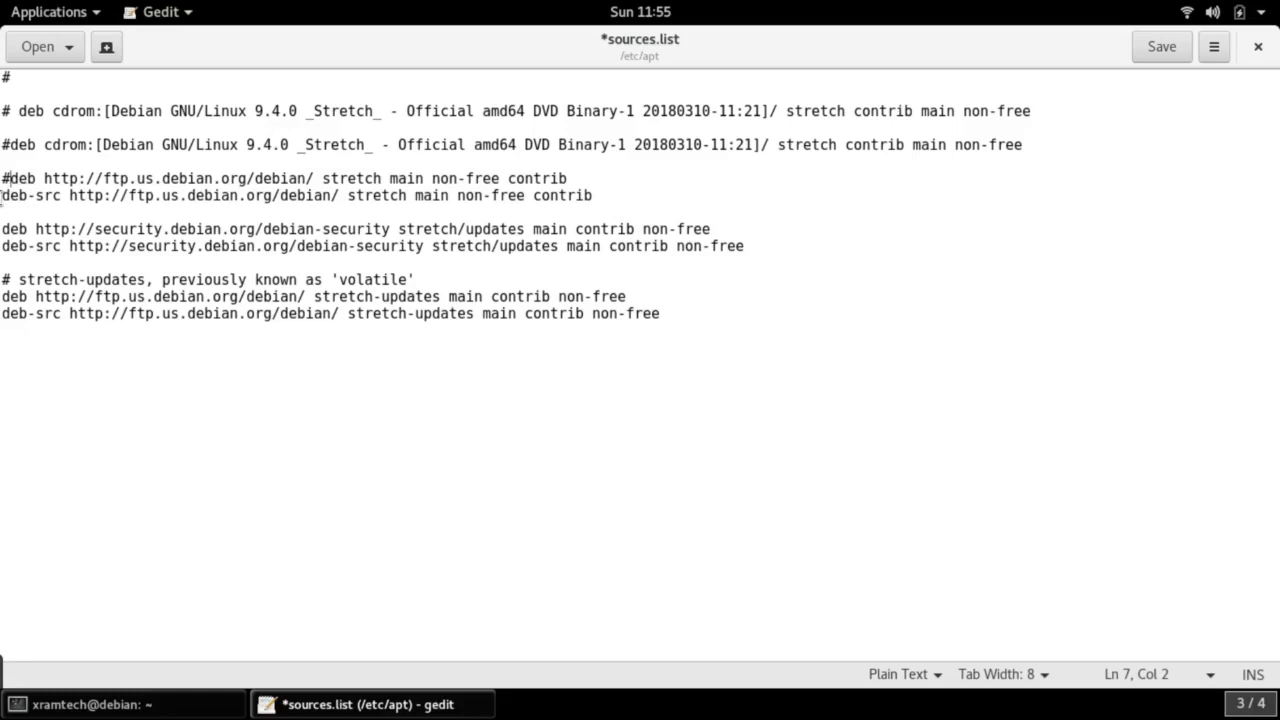
text(#)
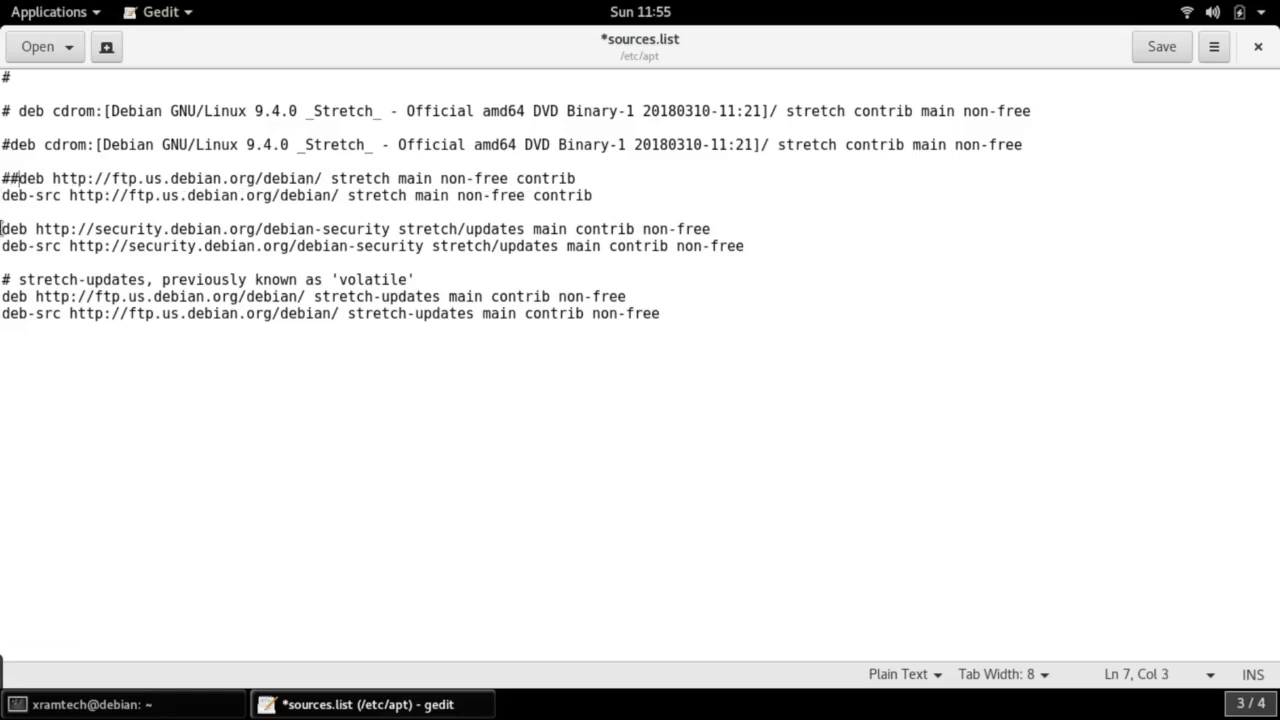
Comment out the security and stretch-updates deb and deb-src lines with #
click(2, 229)
text(#)
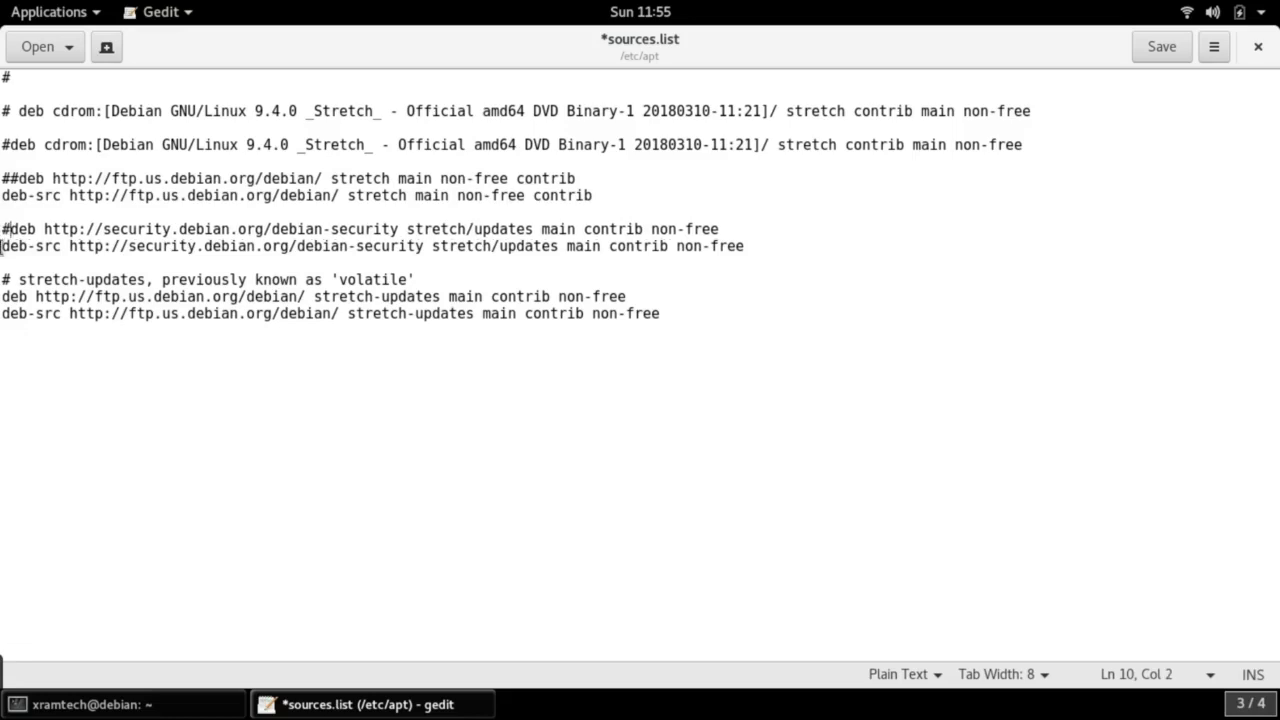
click(2, 246)
text(#)
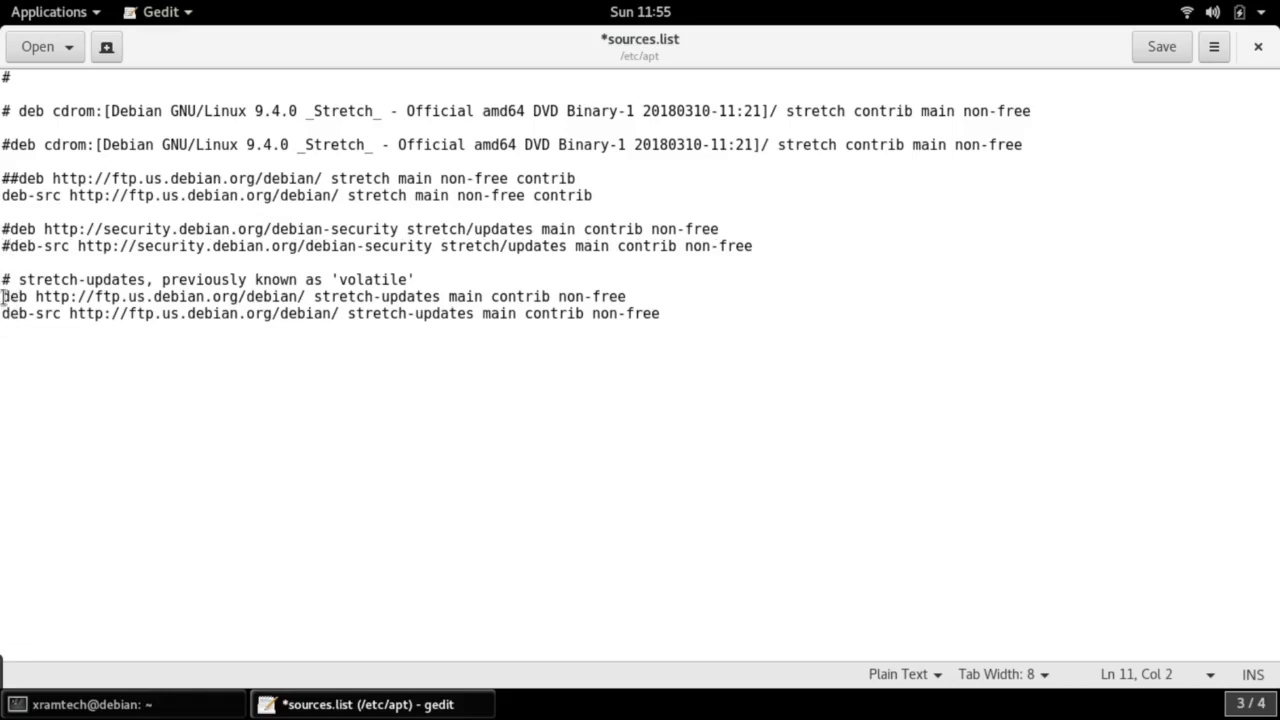
click(2, 296)
text(#)
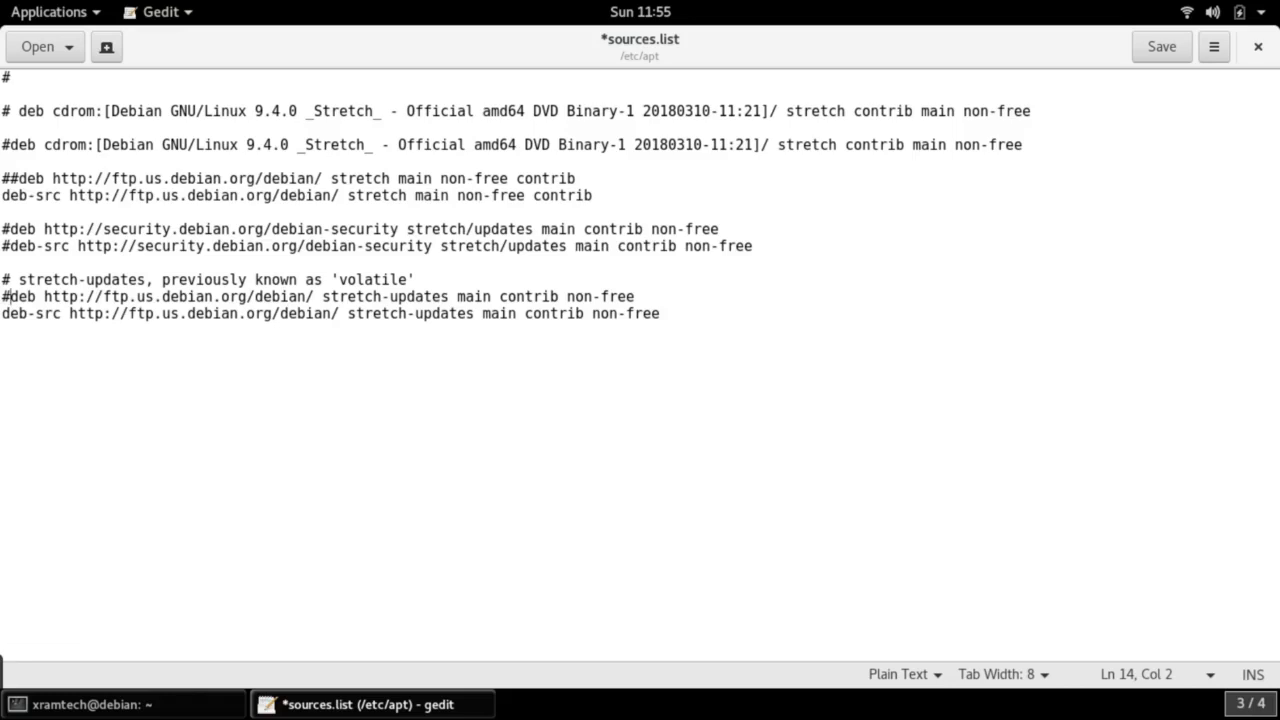
click(2, 313)
text(#)
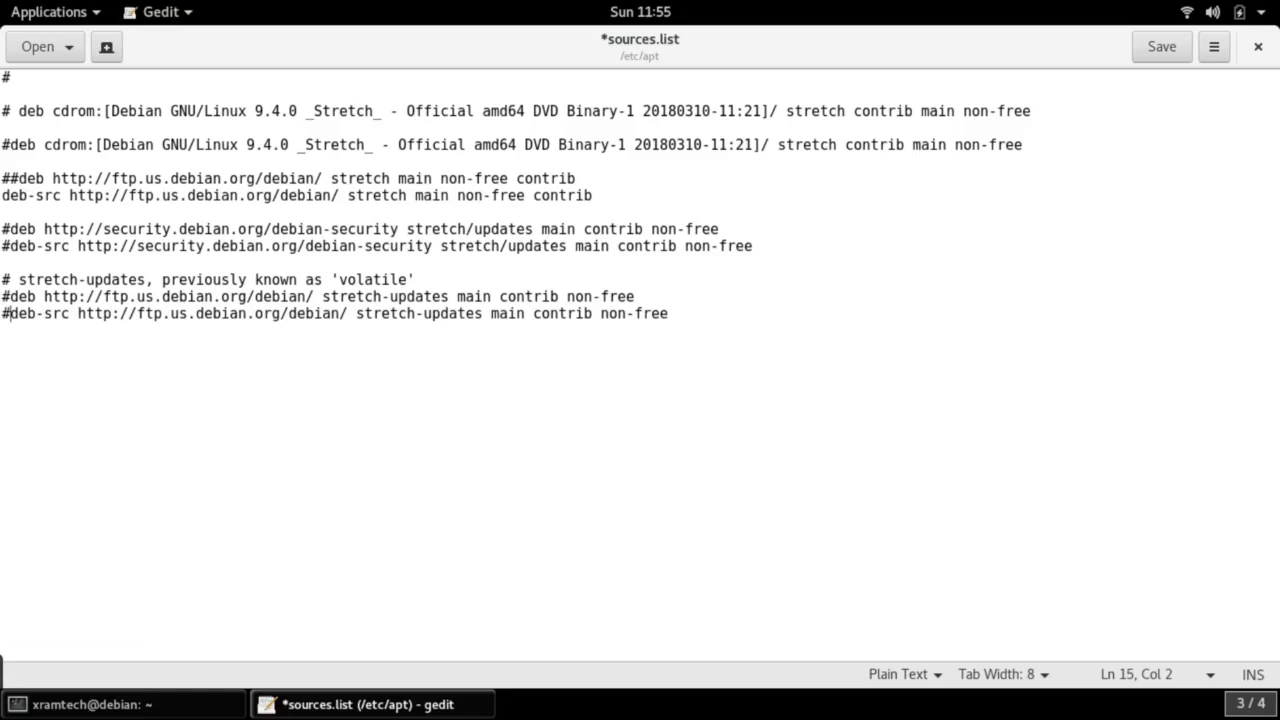
Undo the last edit and remove the doubled # from the stretch deb line
key(ctrl+z)
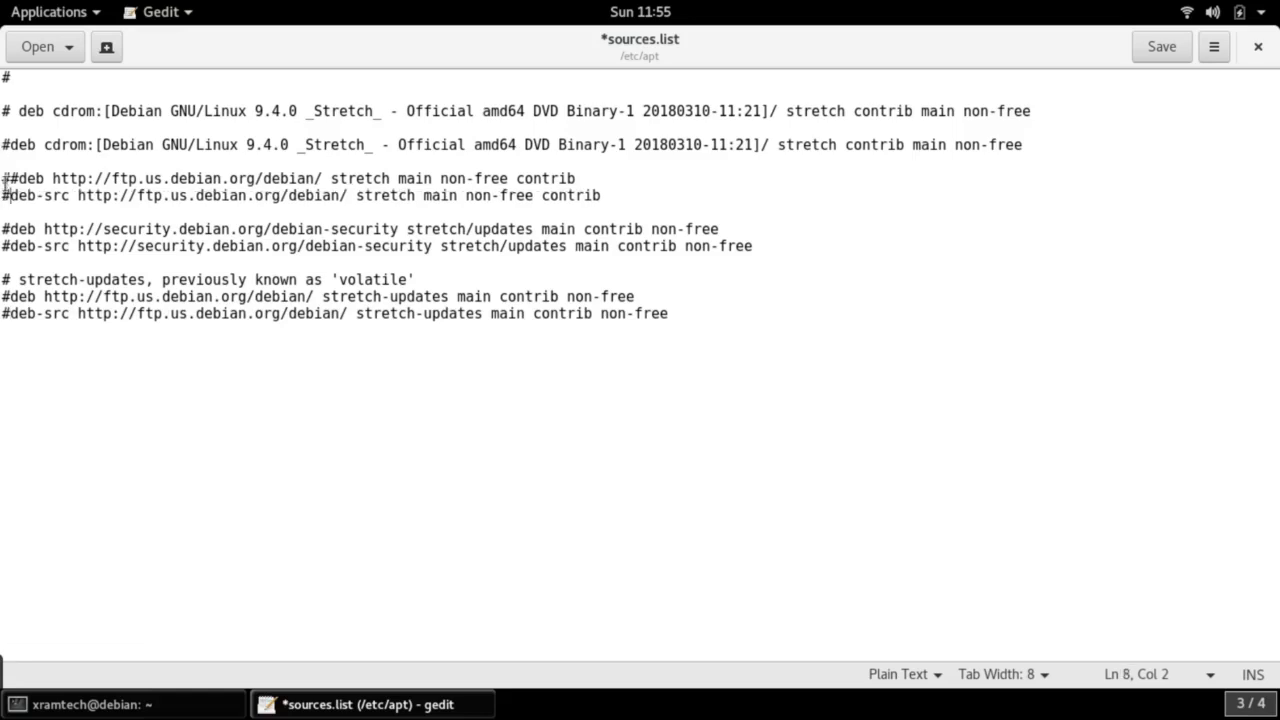
click(17, 178)
key(BackSpace)
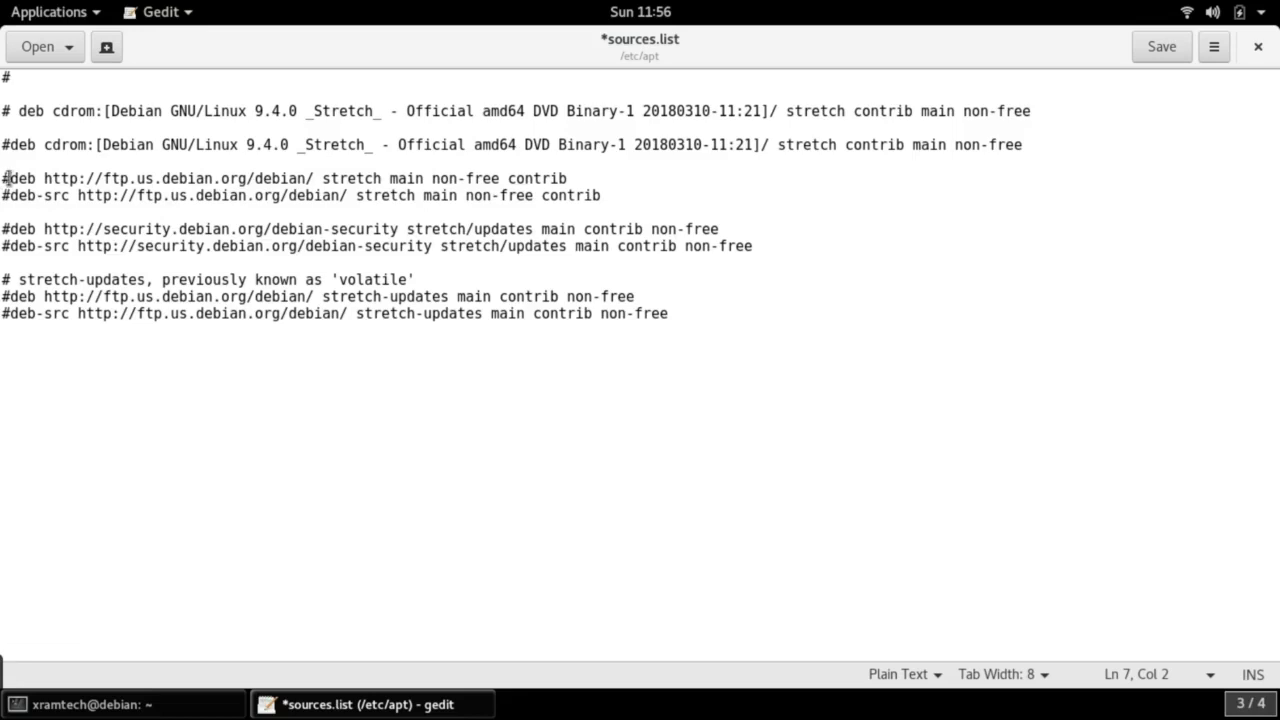
Copy the two commented stretch mirror lines
drag(6, 178, 620, 200)
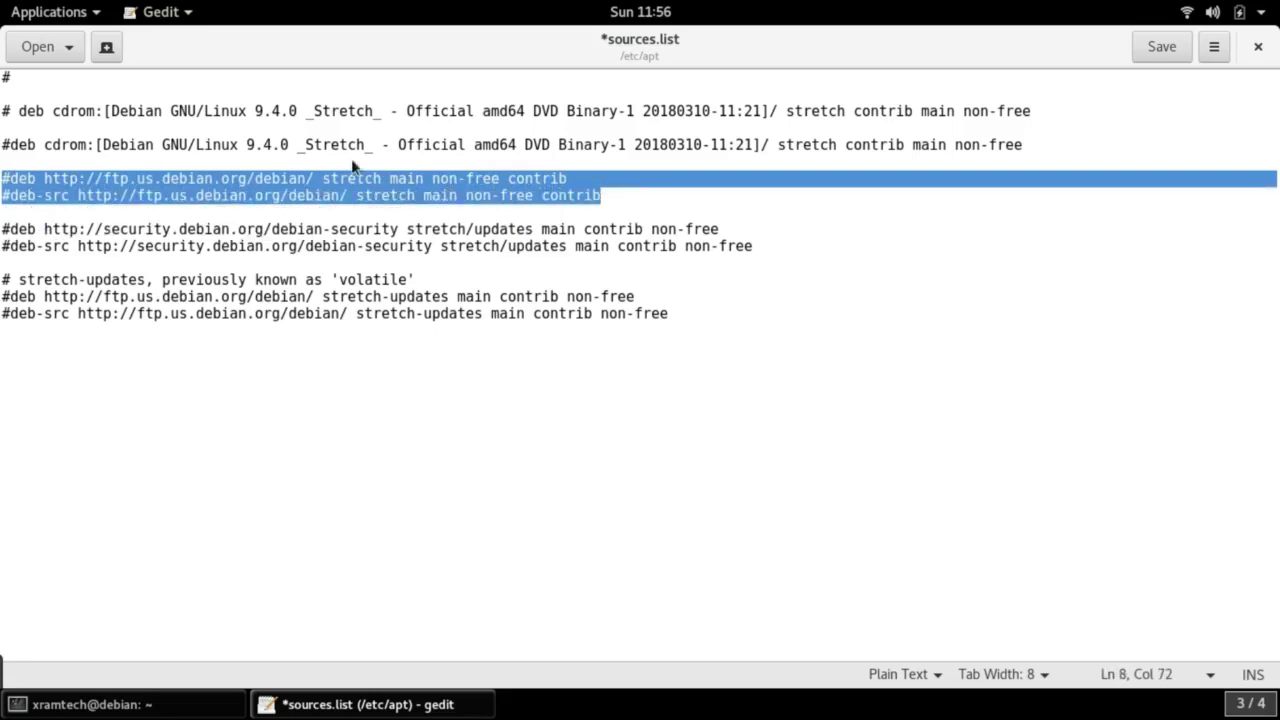
right_click(352, 166)
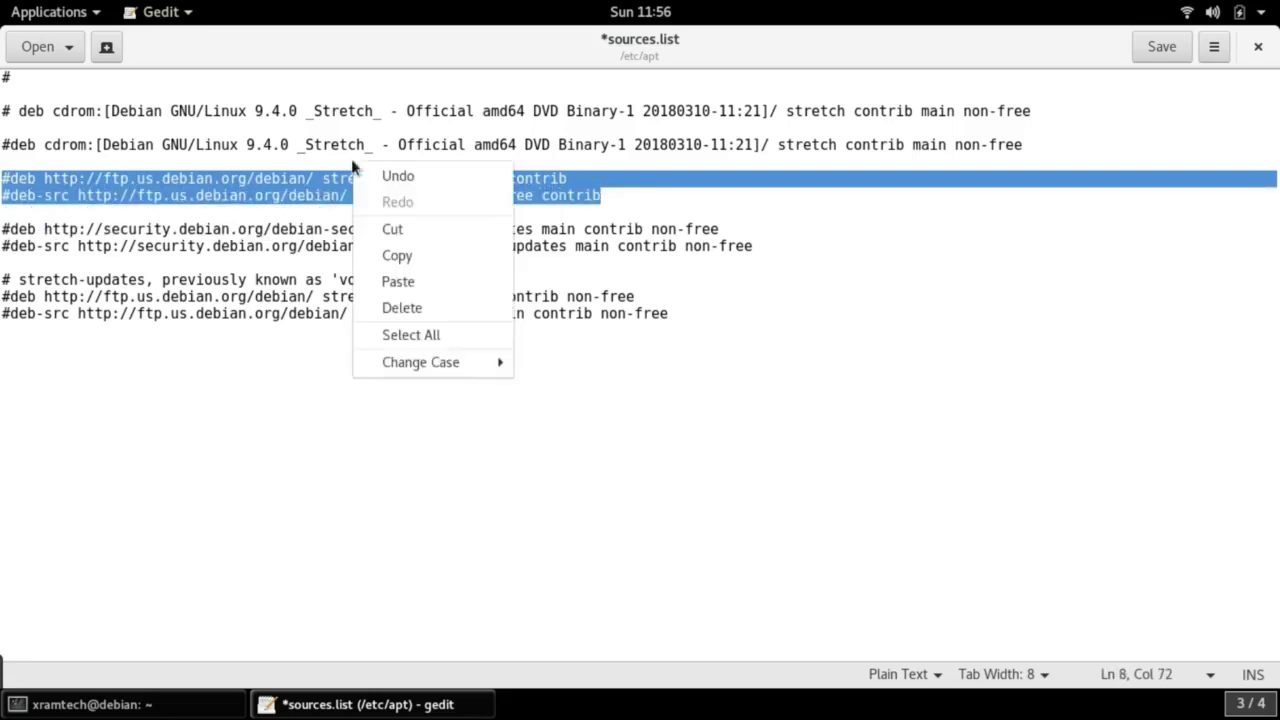
click(400, 256)
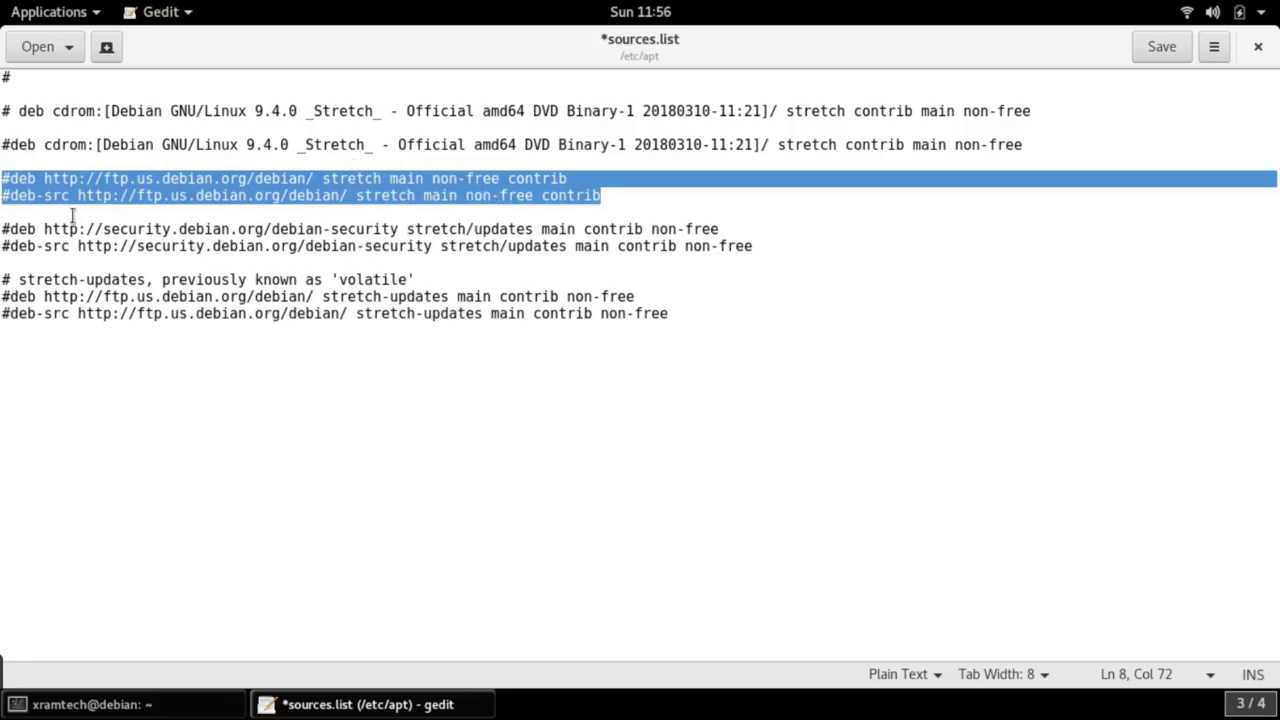
Insert blank lines above the security repository entries
click(3, 222)
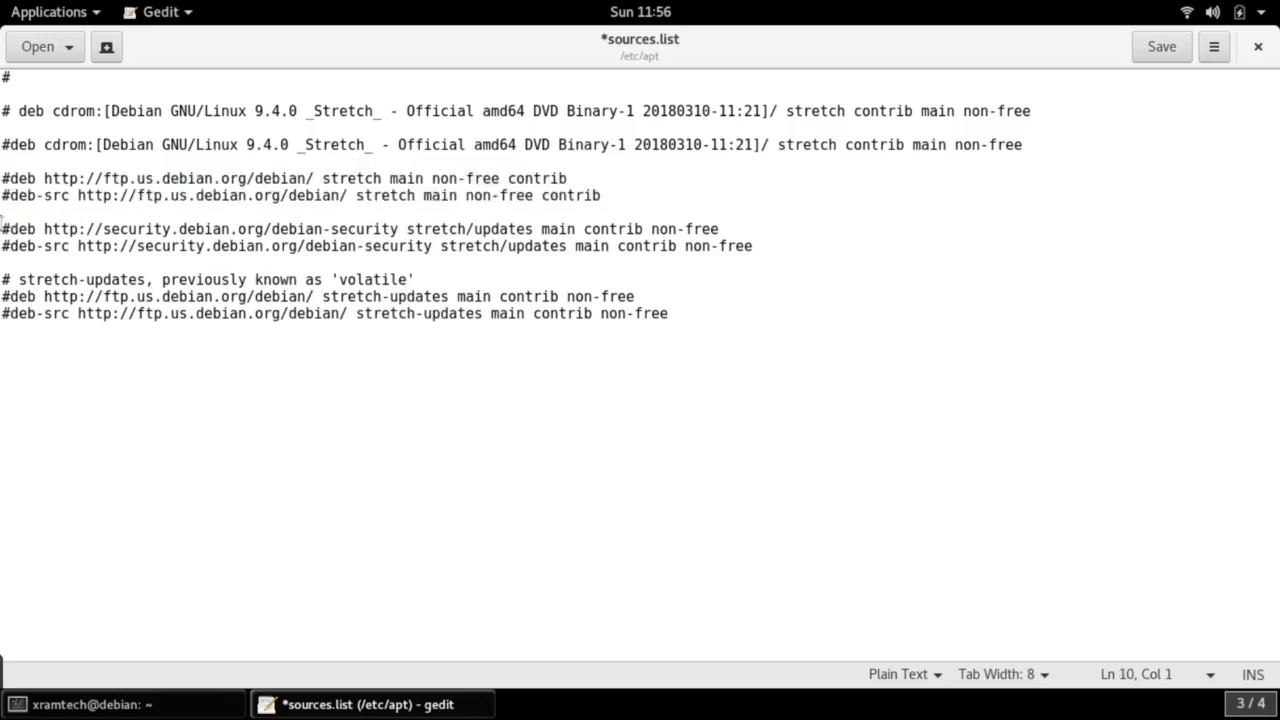
key(Return)
key(Return)
key(Return)
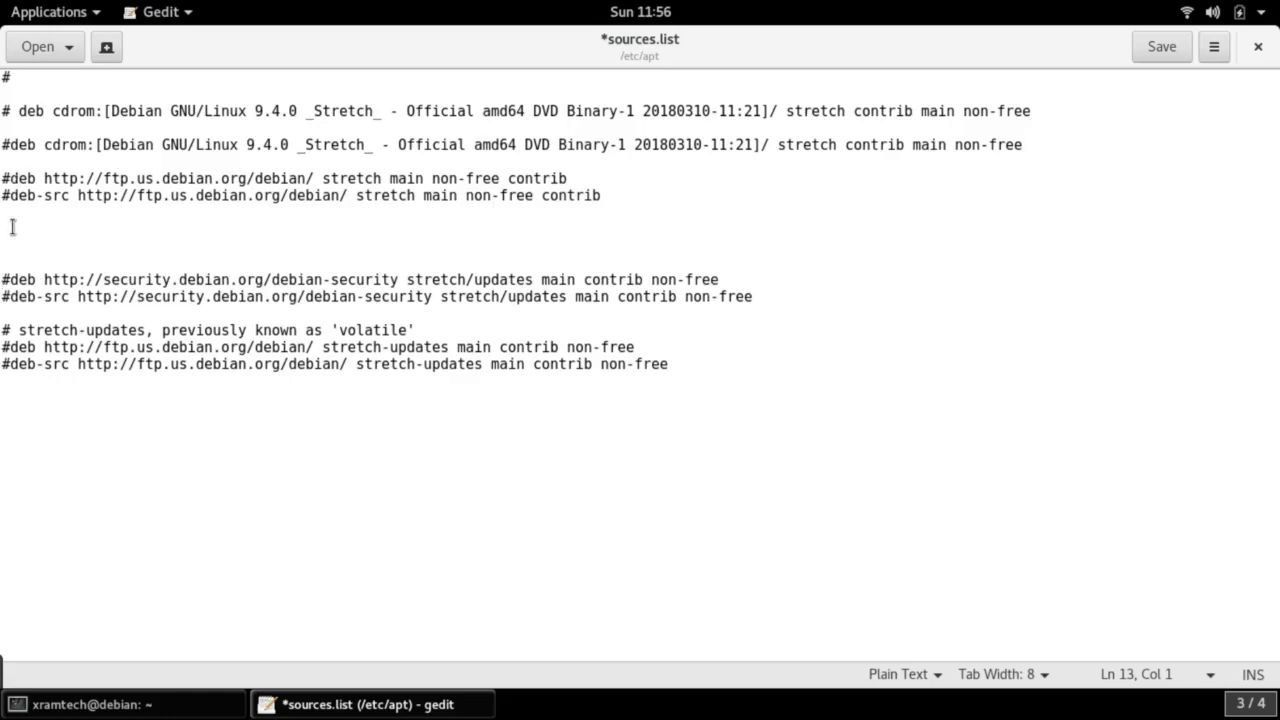
click(8, 228)
right_click(8, 235)
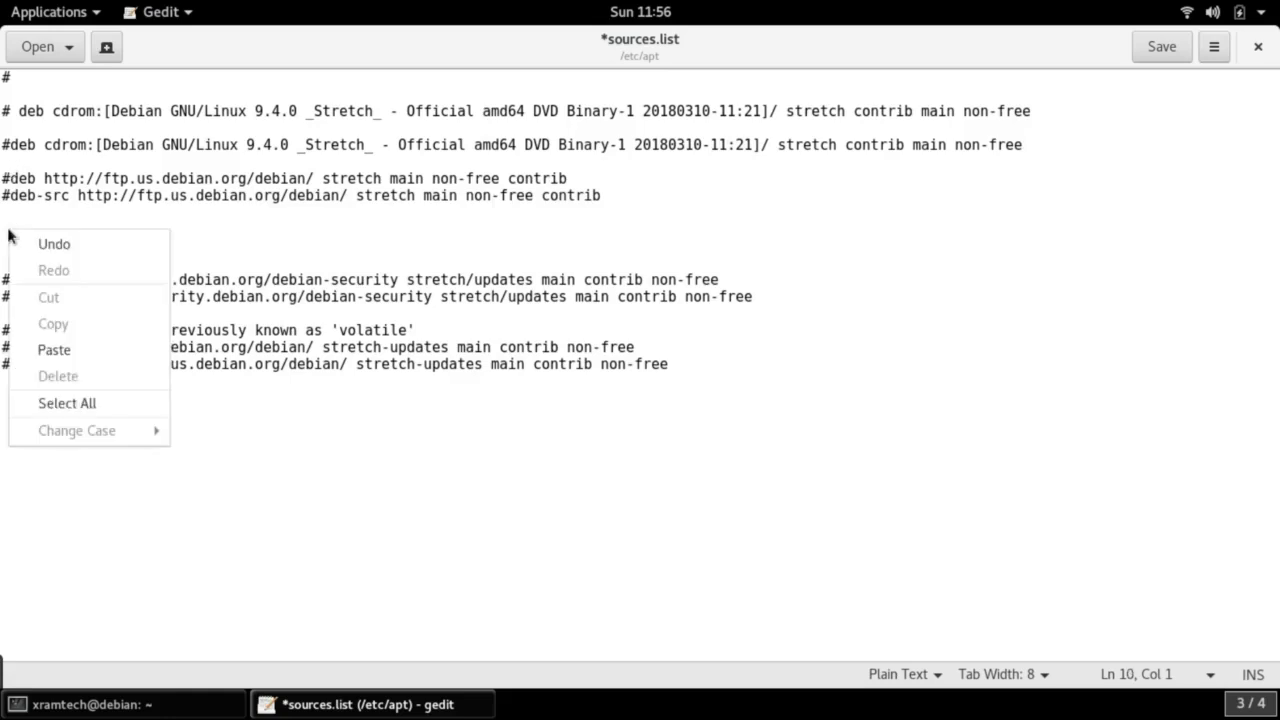
Paste the copied mirror lines into the gap and replace 'stretch' with 'testing' in both
click(60, 352)
click(321, 228)
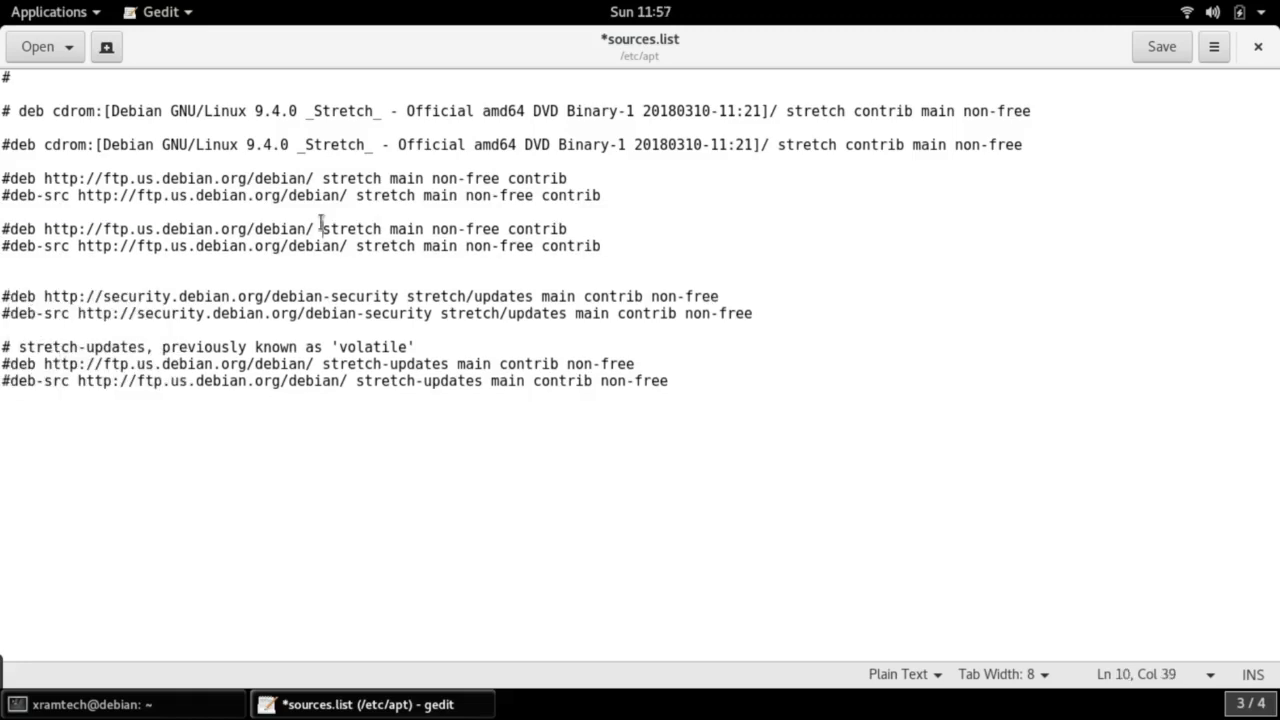
drag(321, 228, 383, 229)
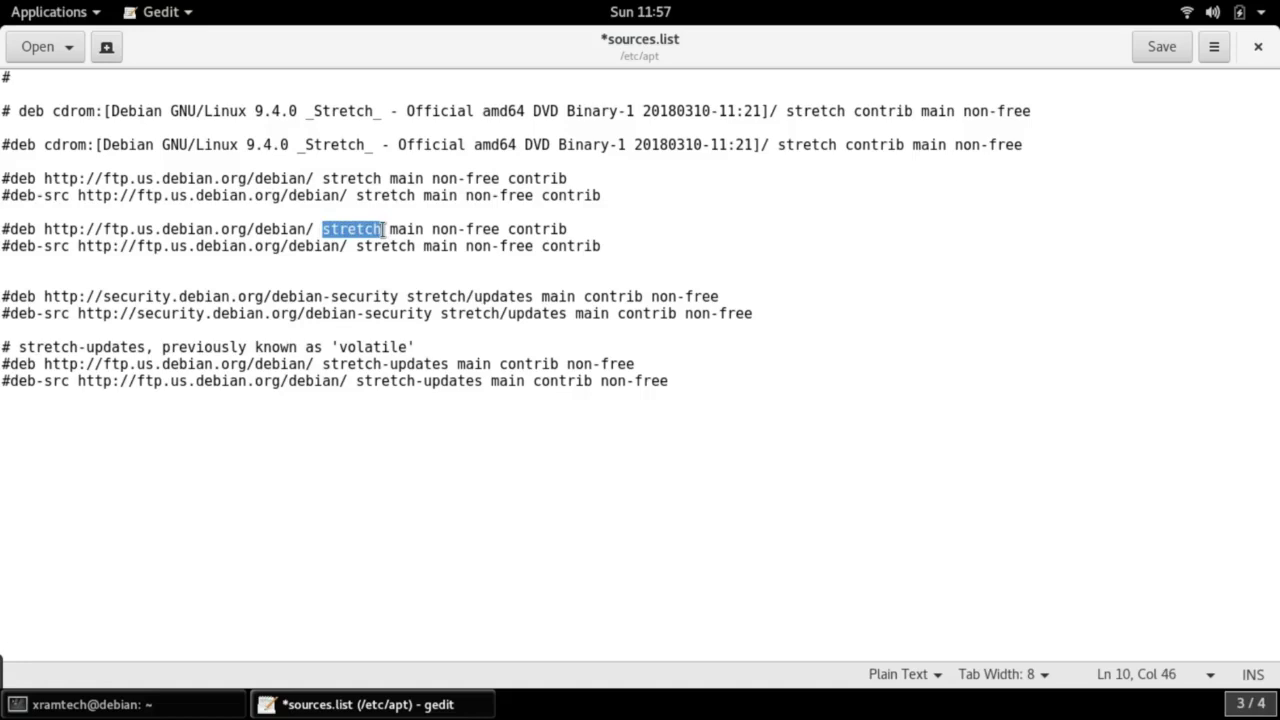
text(testi)
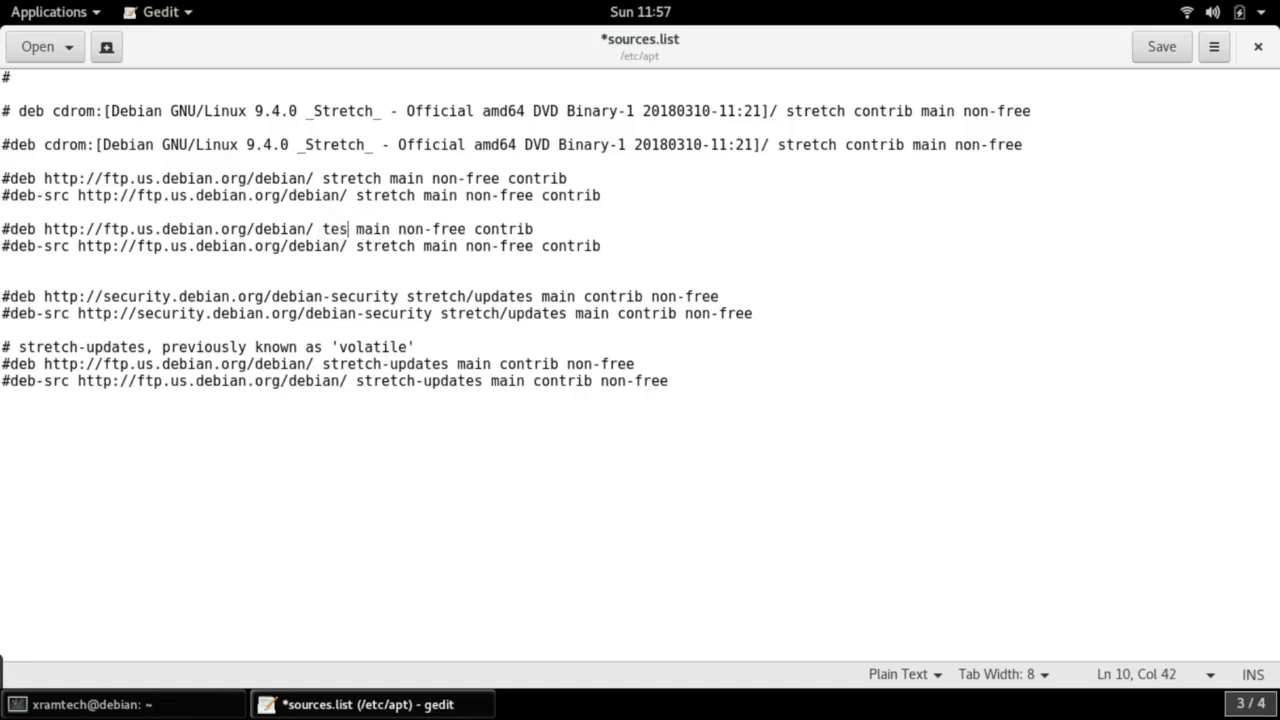
text(ng)
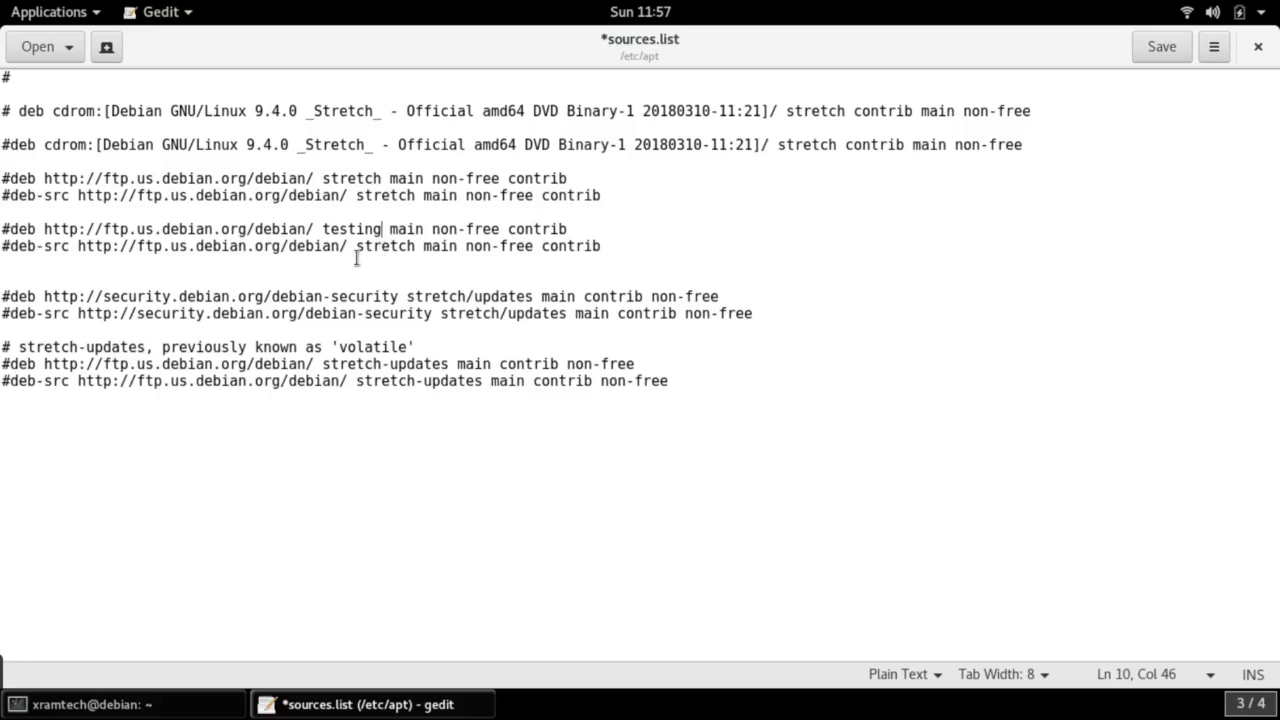
drag(356, 247, 417, 250)
text(test)
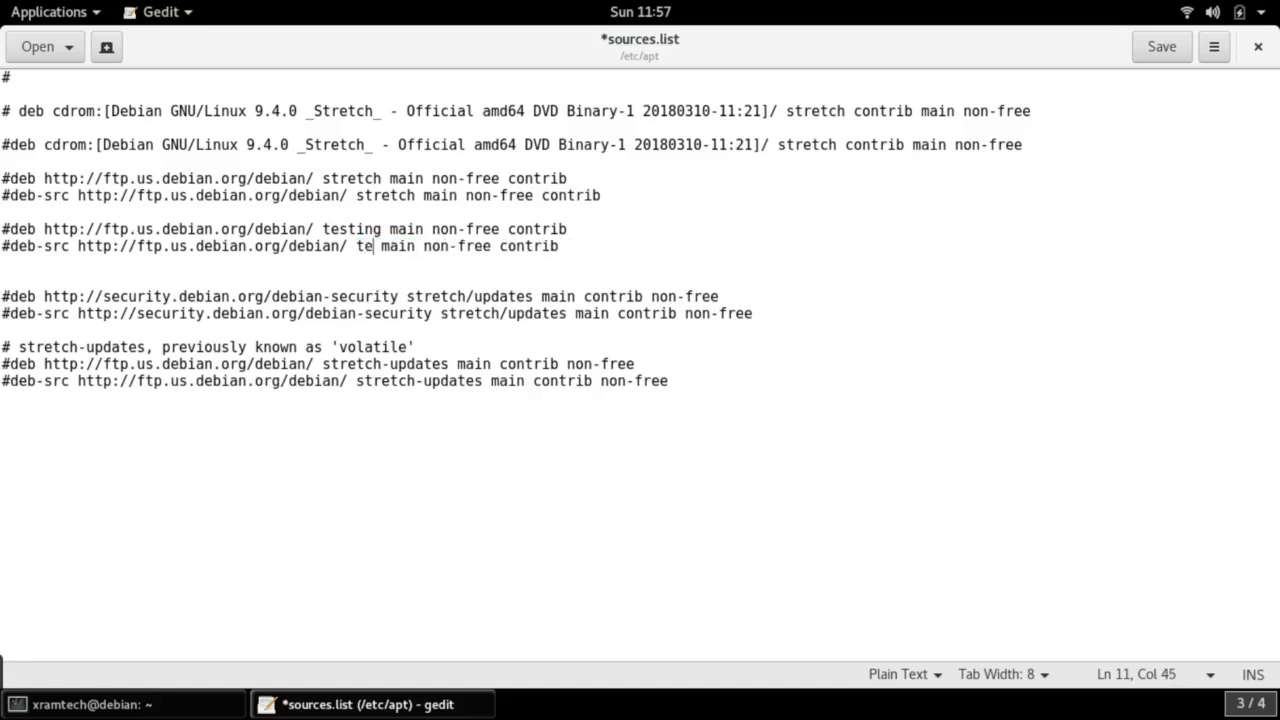
text(in)
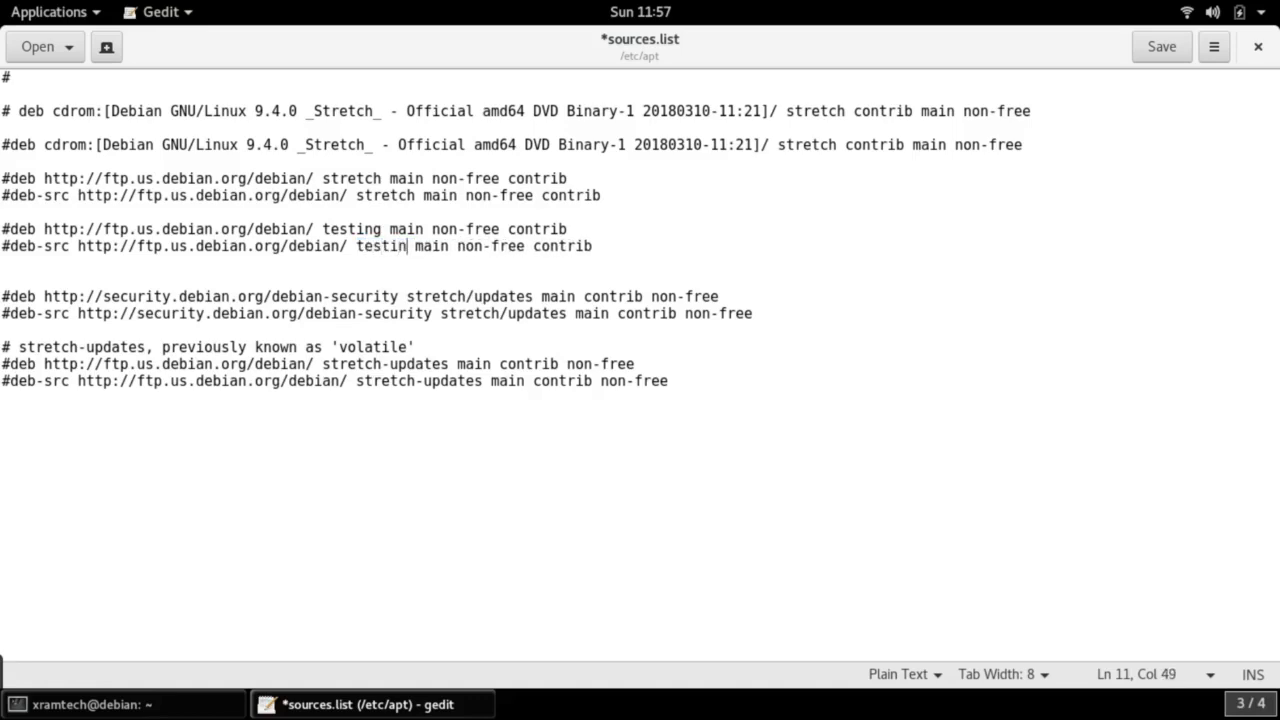
text(g)
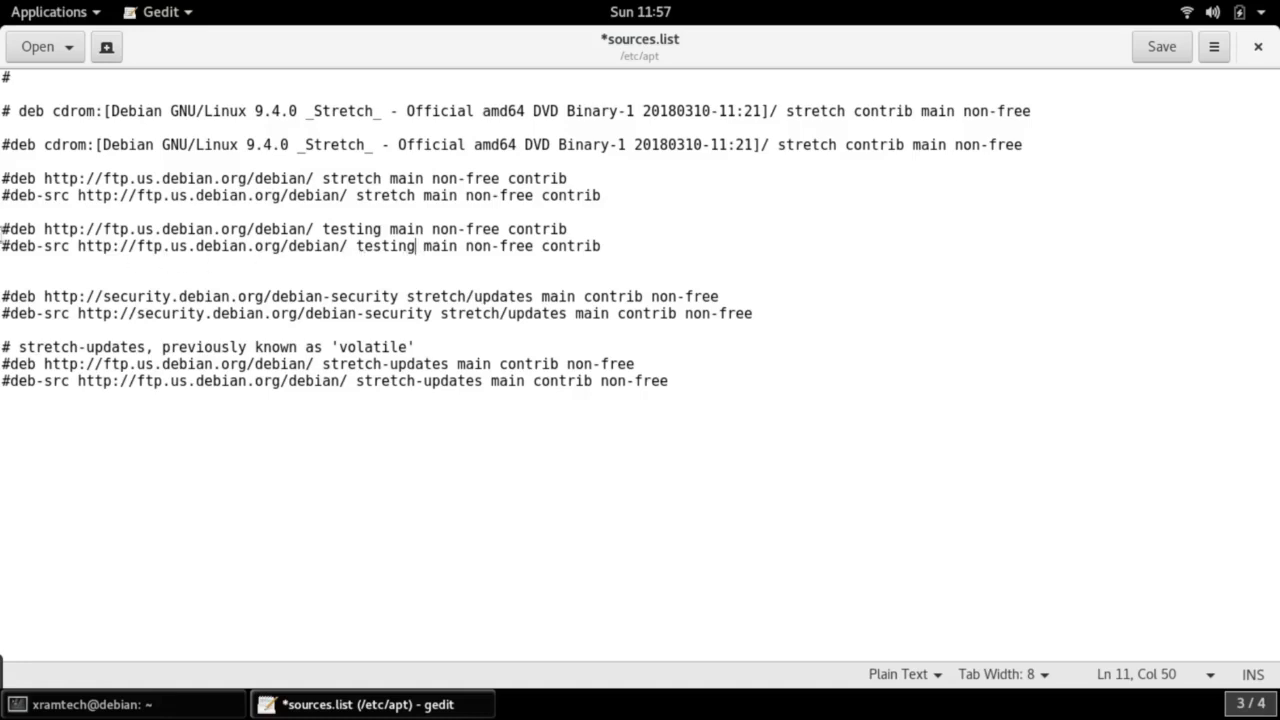
Uncomment the testing deb and deb-src lines by deleting their leading #
drag(10, 229, 2, 229)
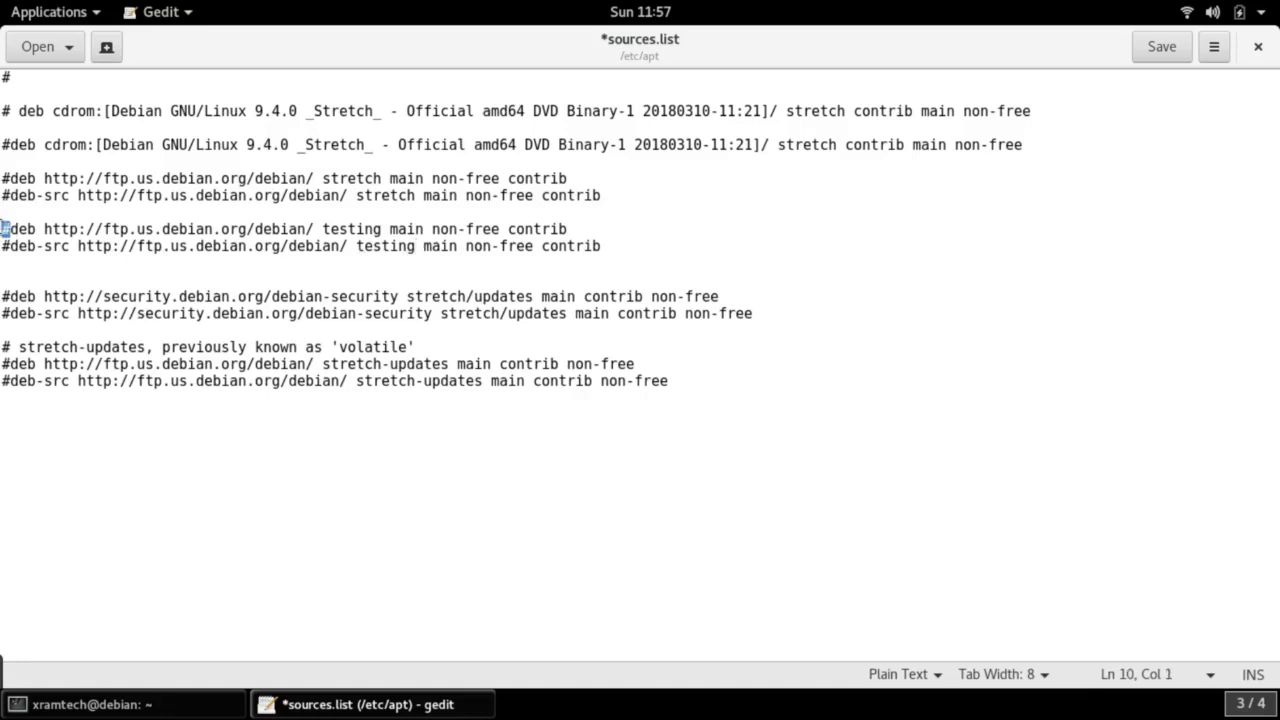
key(Delete)
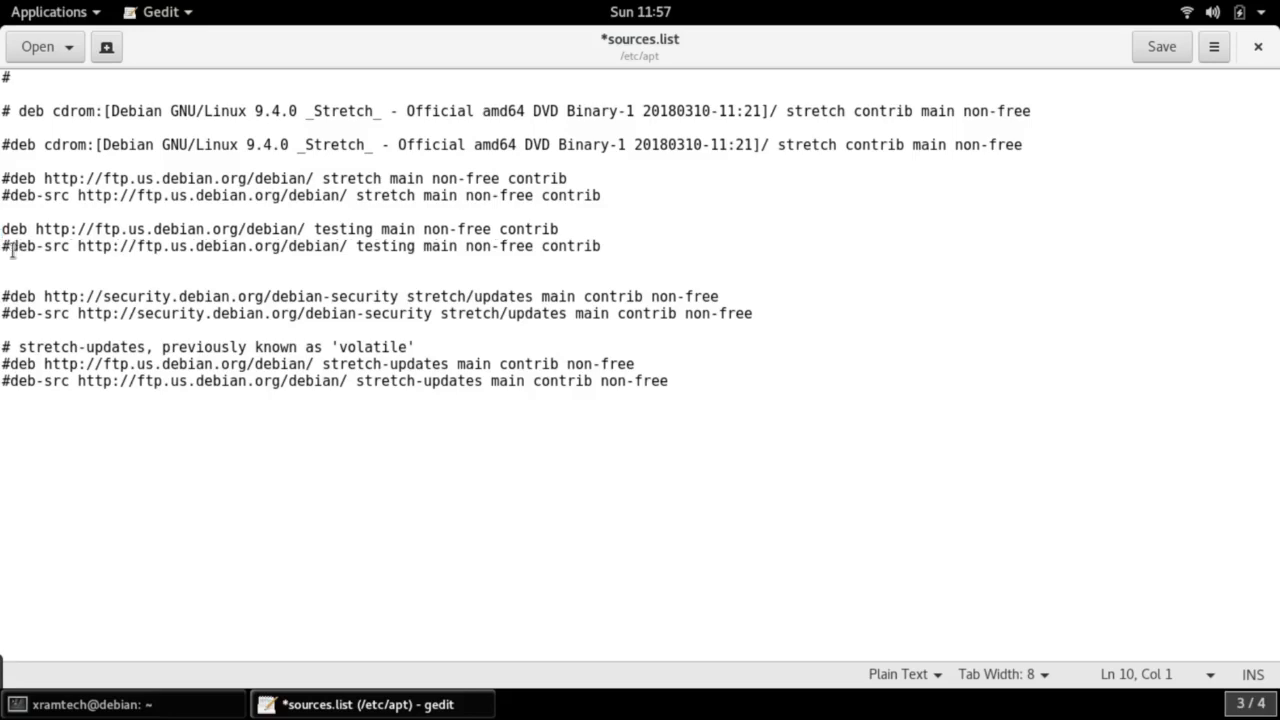
drag(10, 246, 2, 246)
key(Delete)
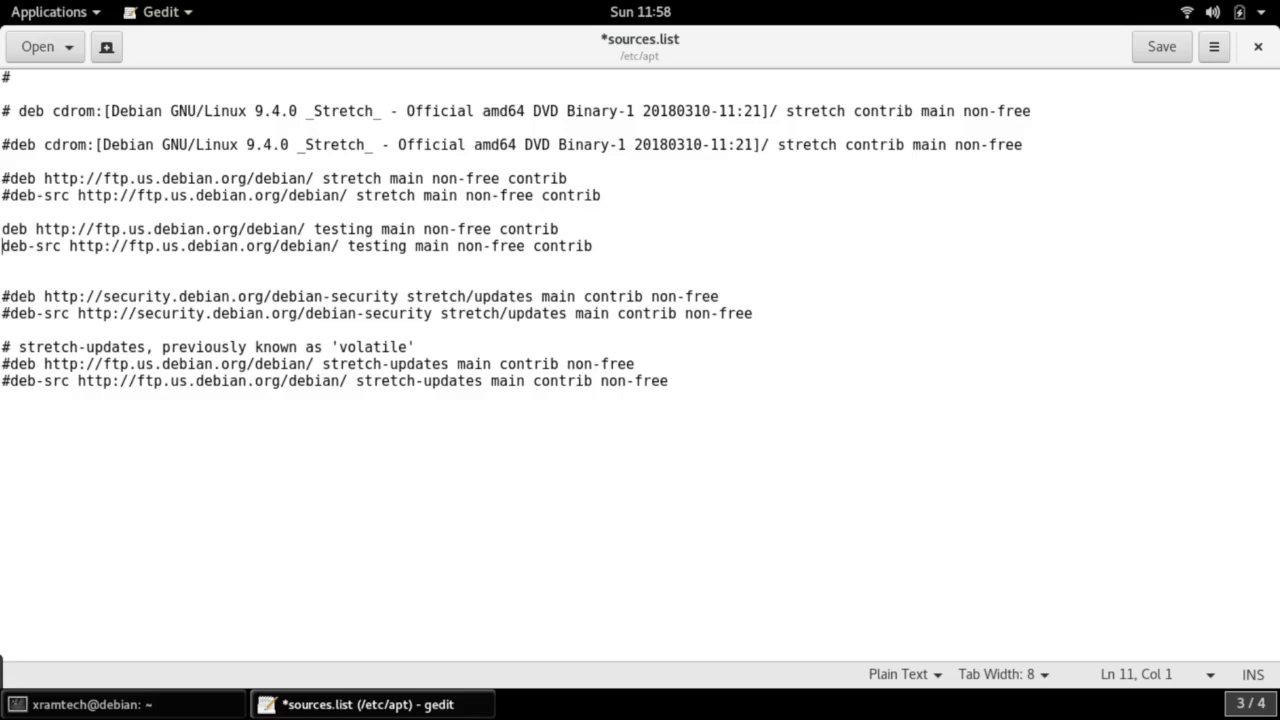
Add blank lines above the stretch-updates comment line
click(1, 345)
key(Return)
key(Return)
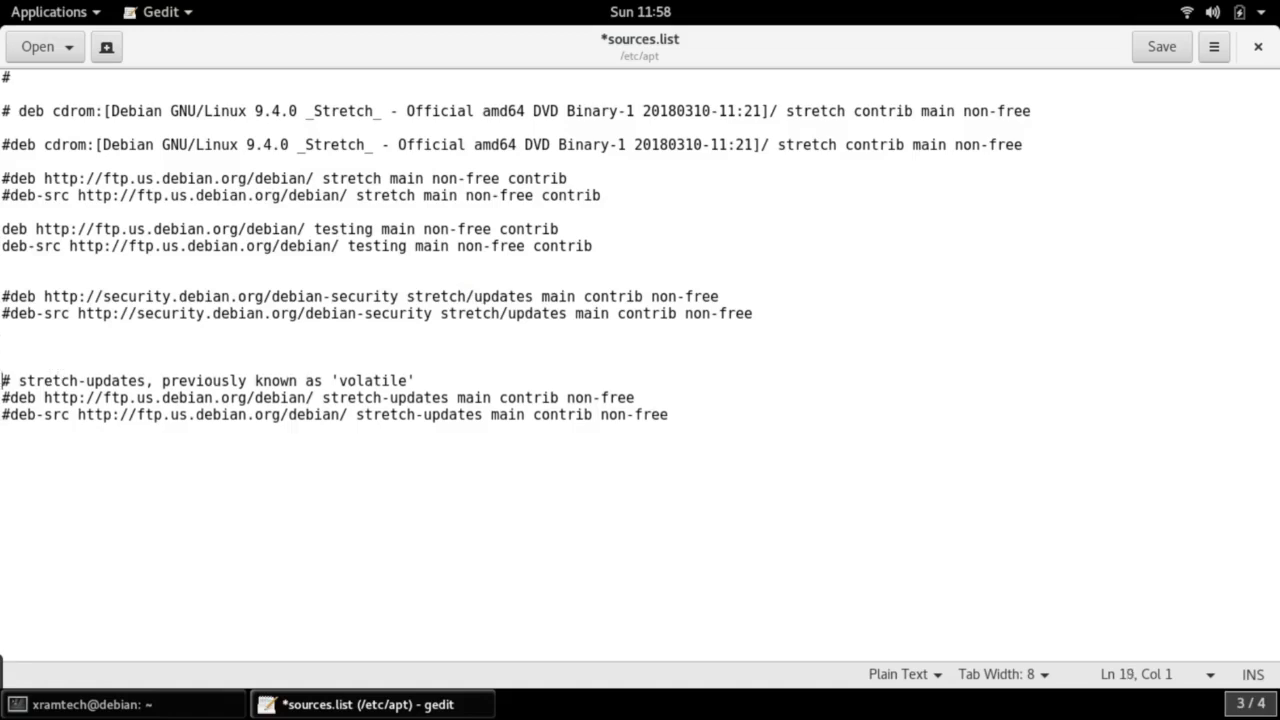
key(Return)
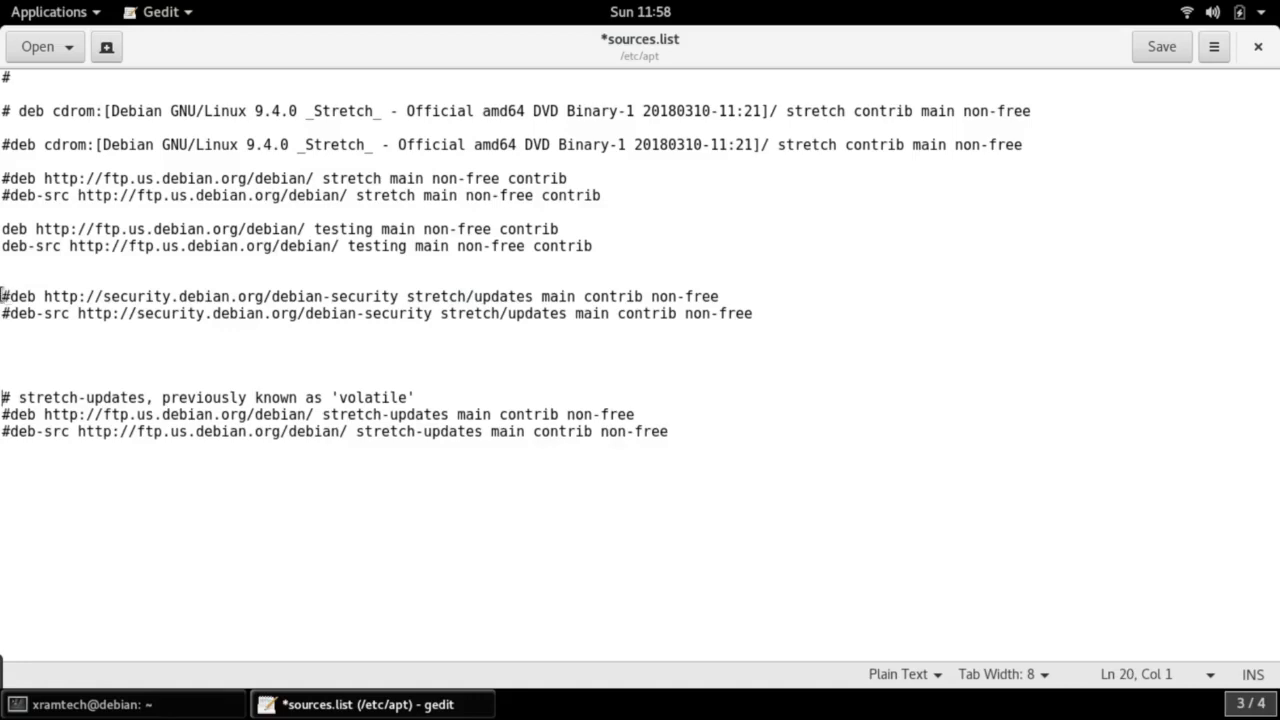
Copy the two commented security repository lines and paste them onto the empty line below
drag(4, 296, 823, 314)
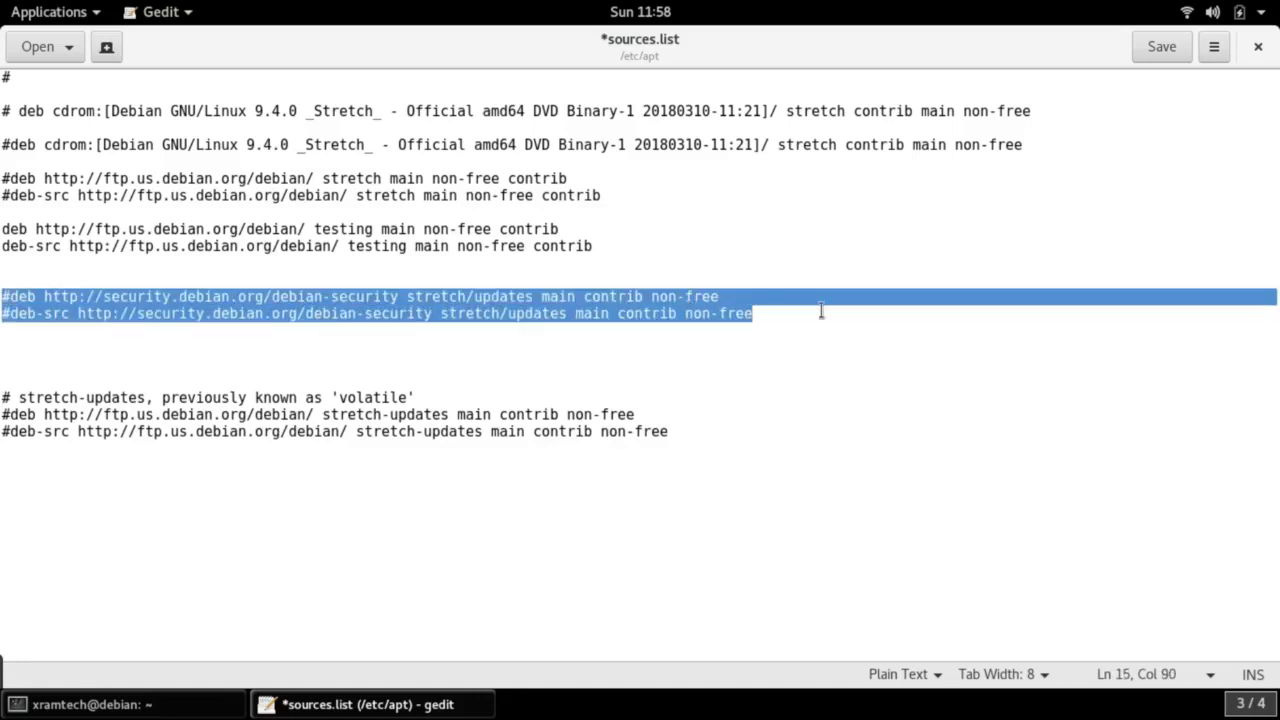
right_click(625, 300)
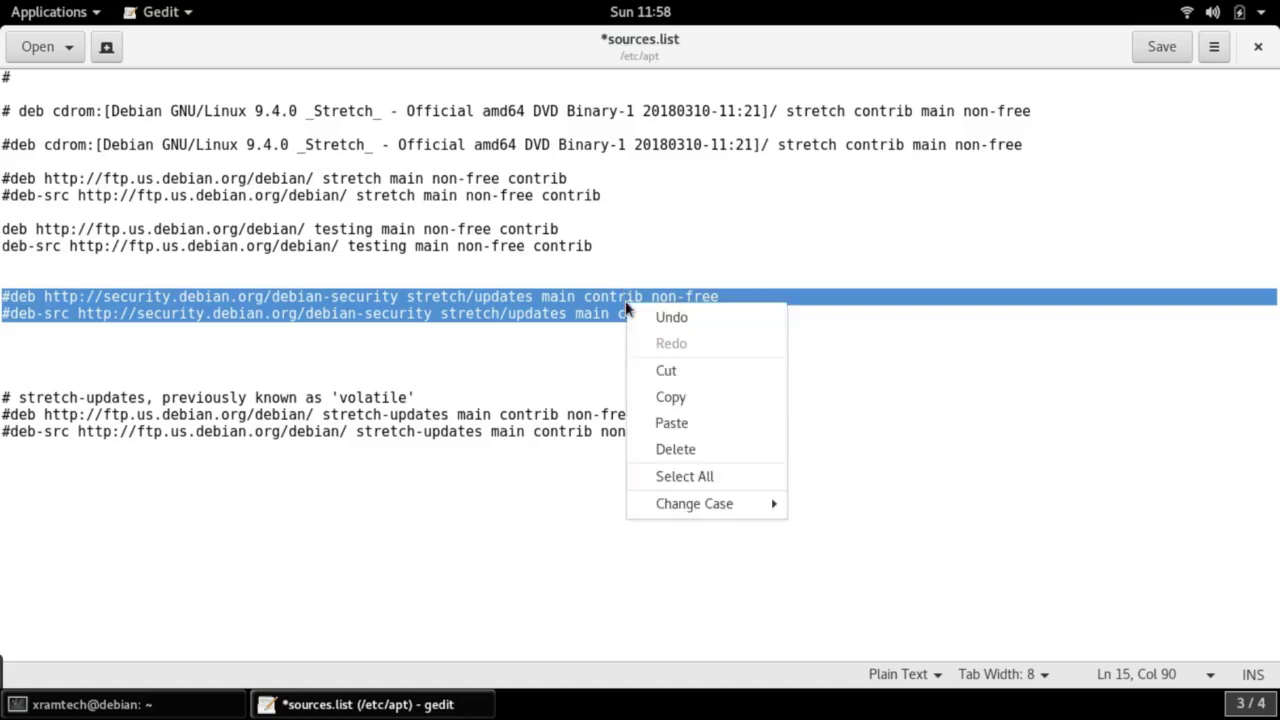
click(669, 397)
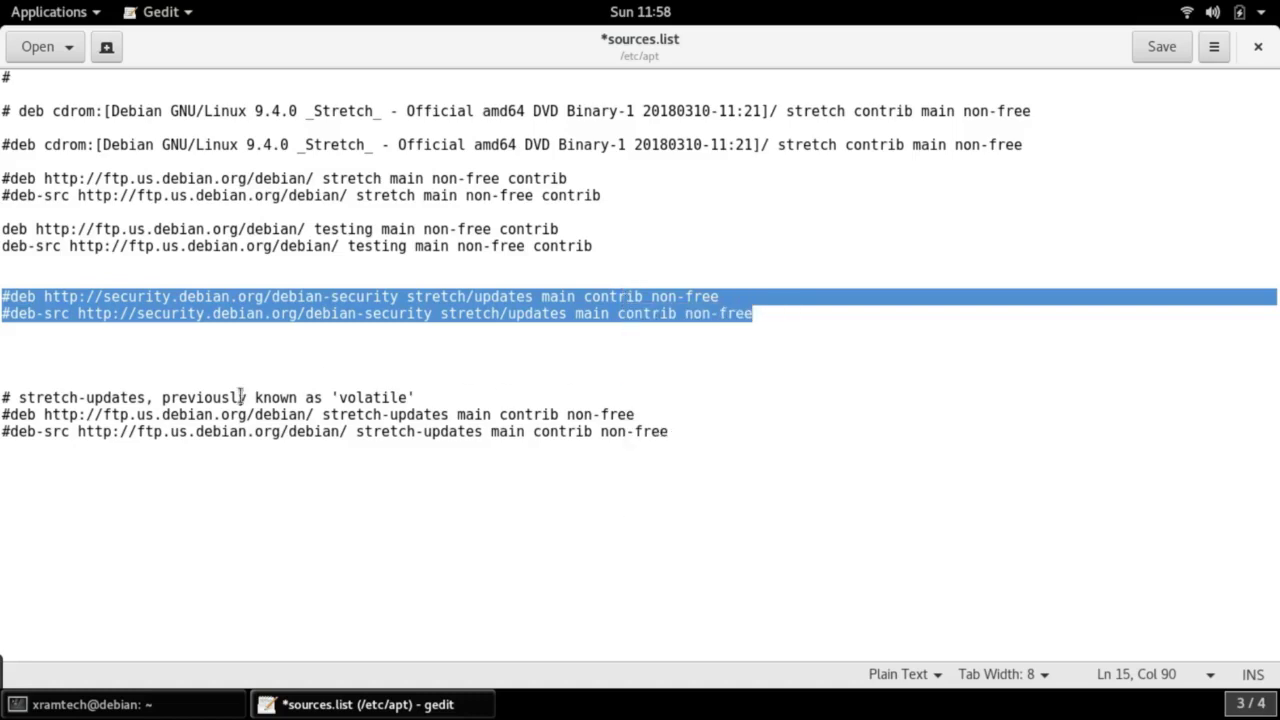
click(13, 342)
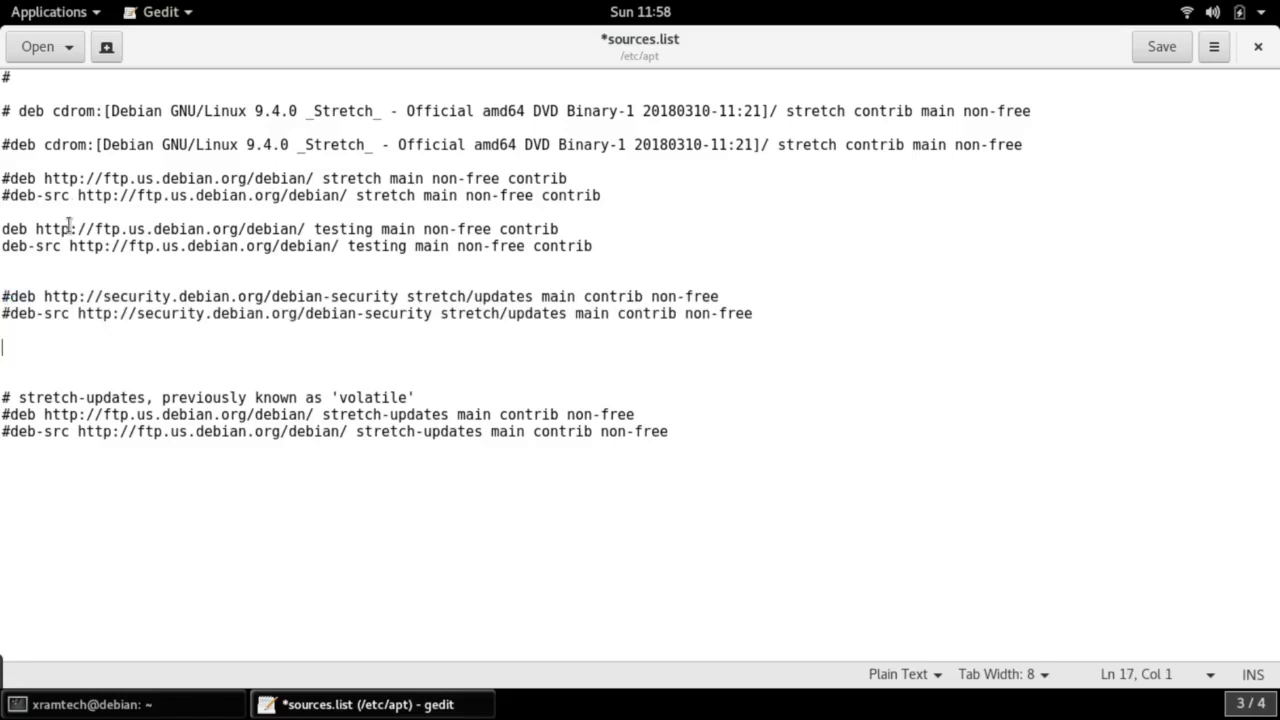
right_click(33, 356)
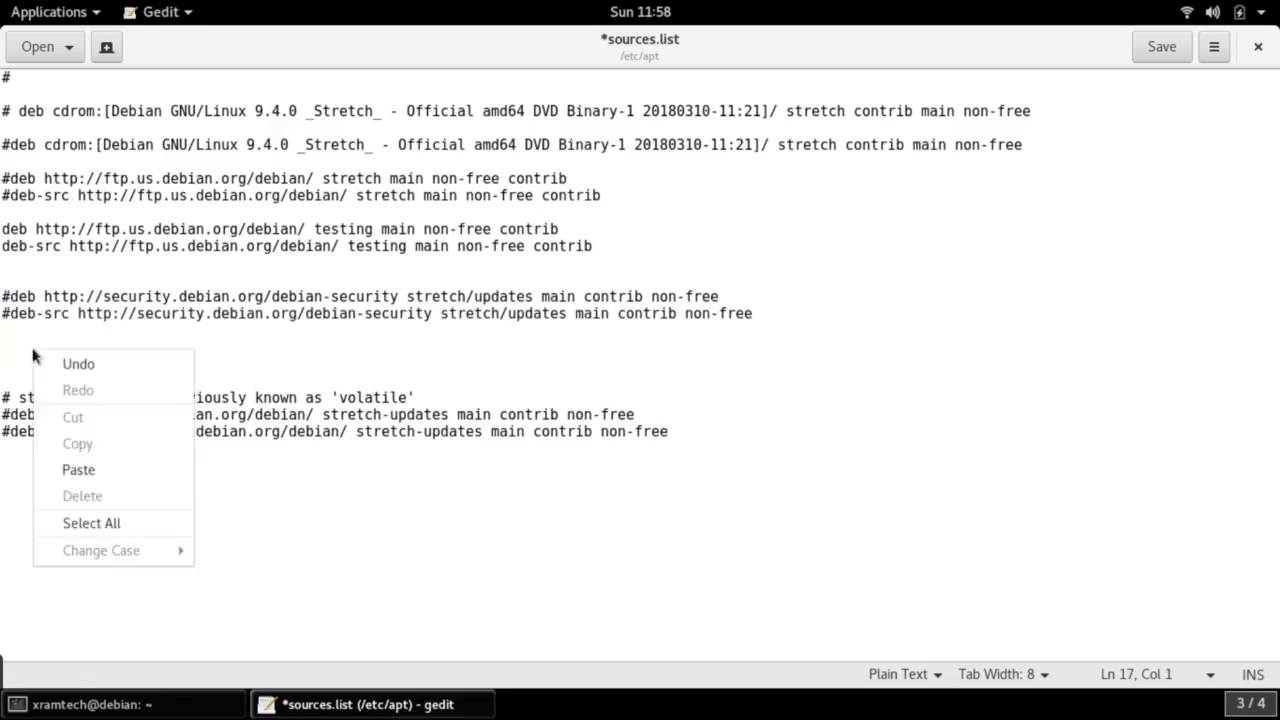
click(56, 465)
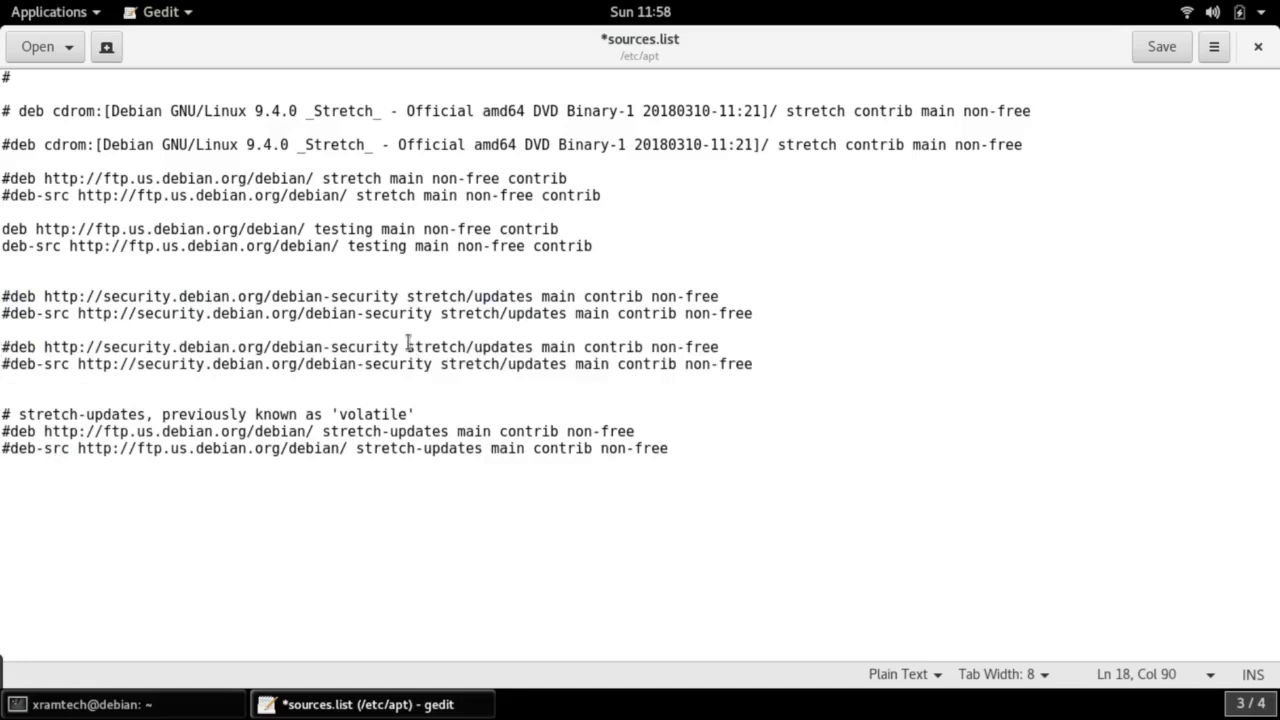
Replace 'stretch' with 'testing' in both pasted security lines
drag(408, 343, 463, 343)
text(tes)
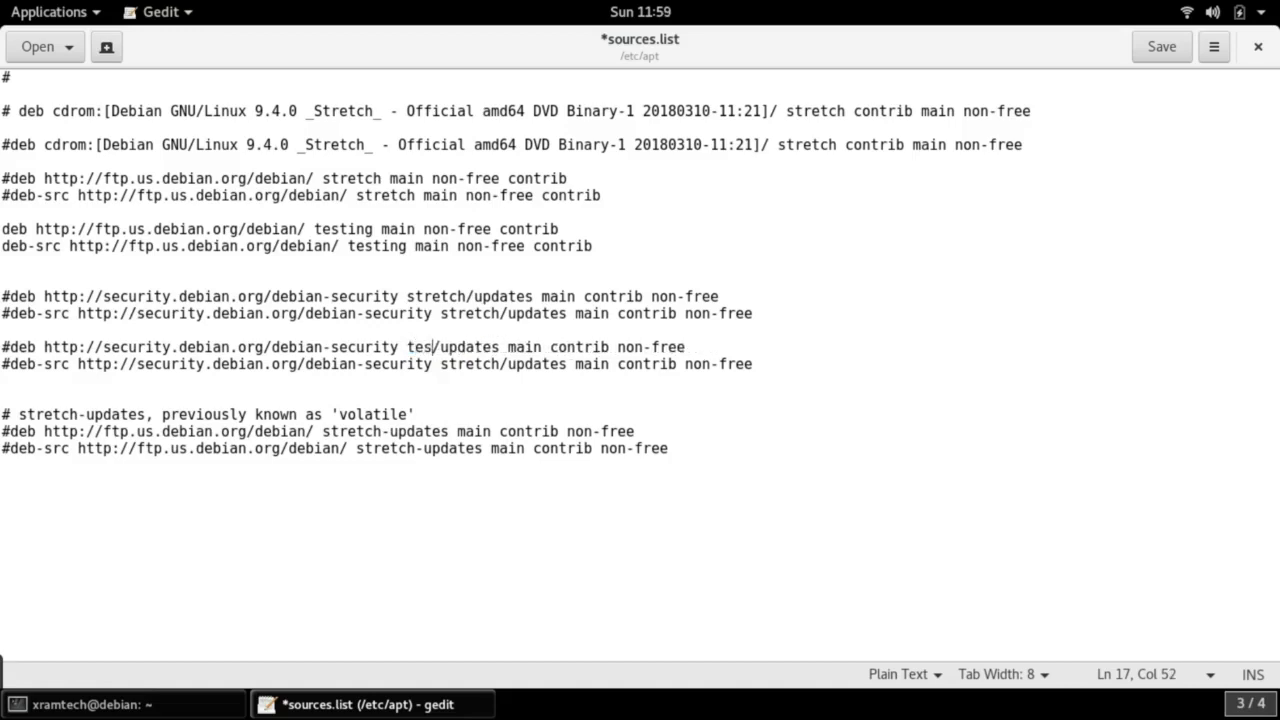
text(ting)
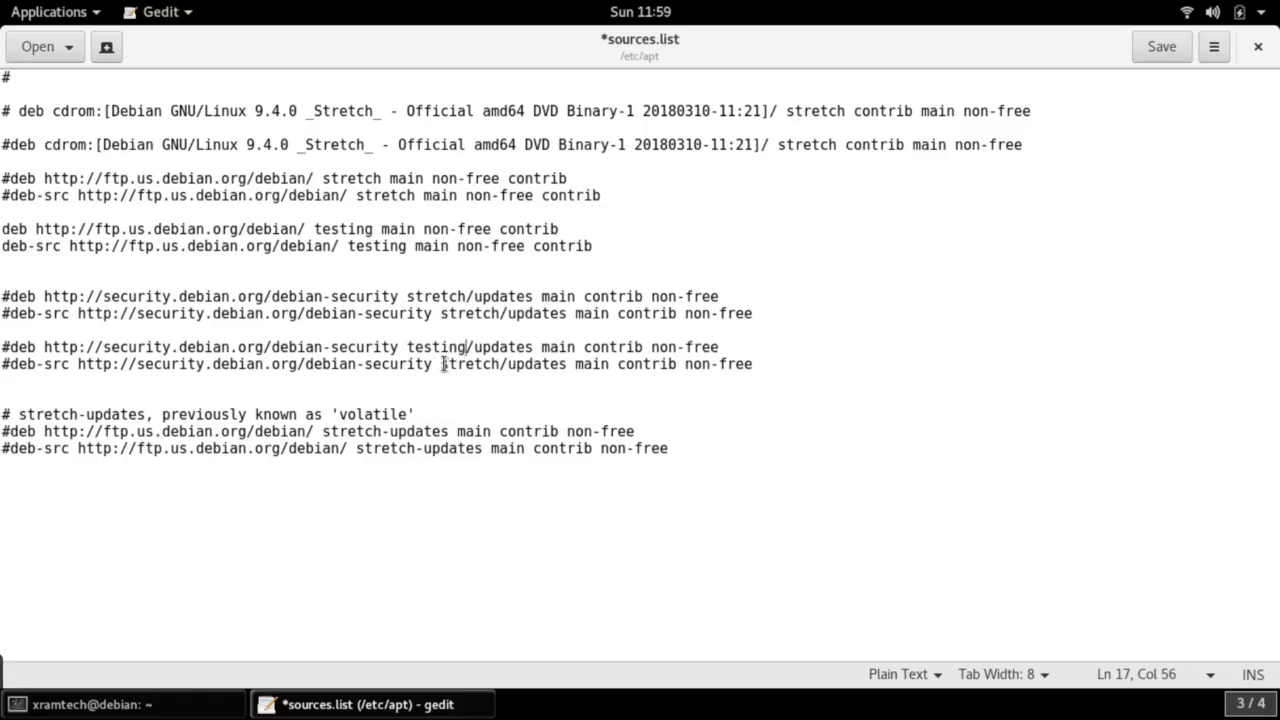
drag(441, 364, 502, 364)
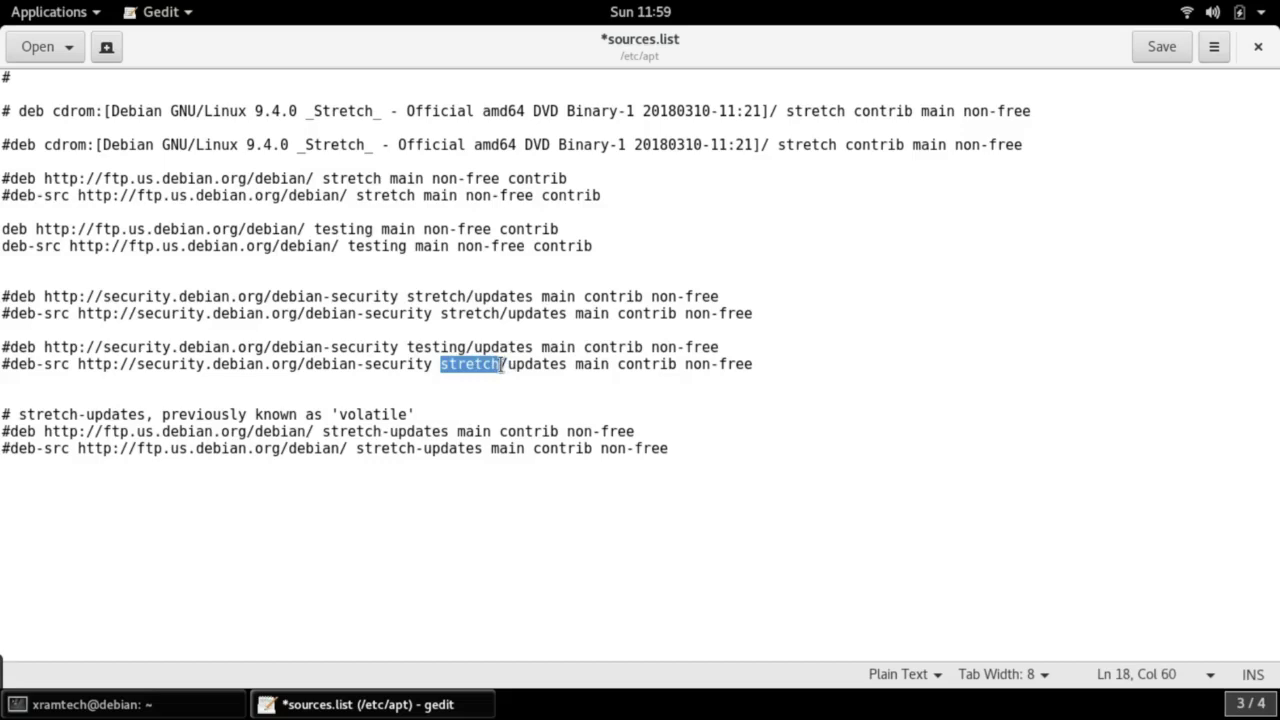
text(s)
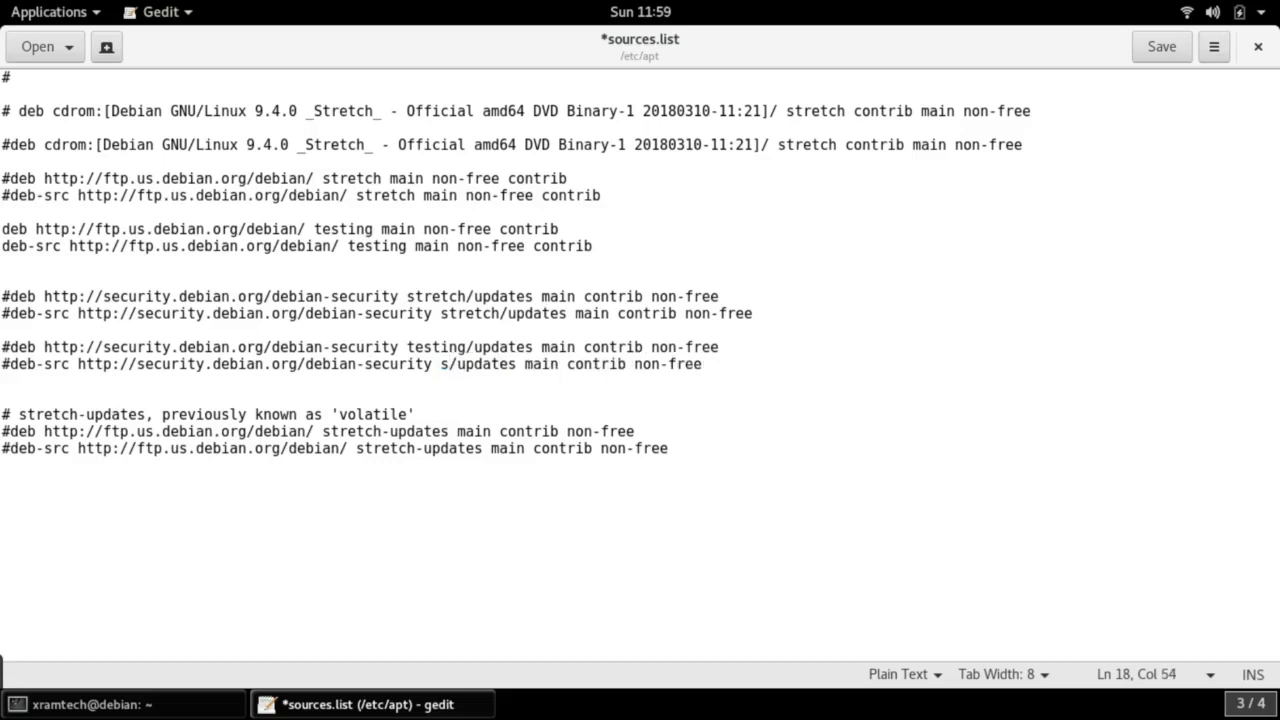
key(BackSpace)
text(te)
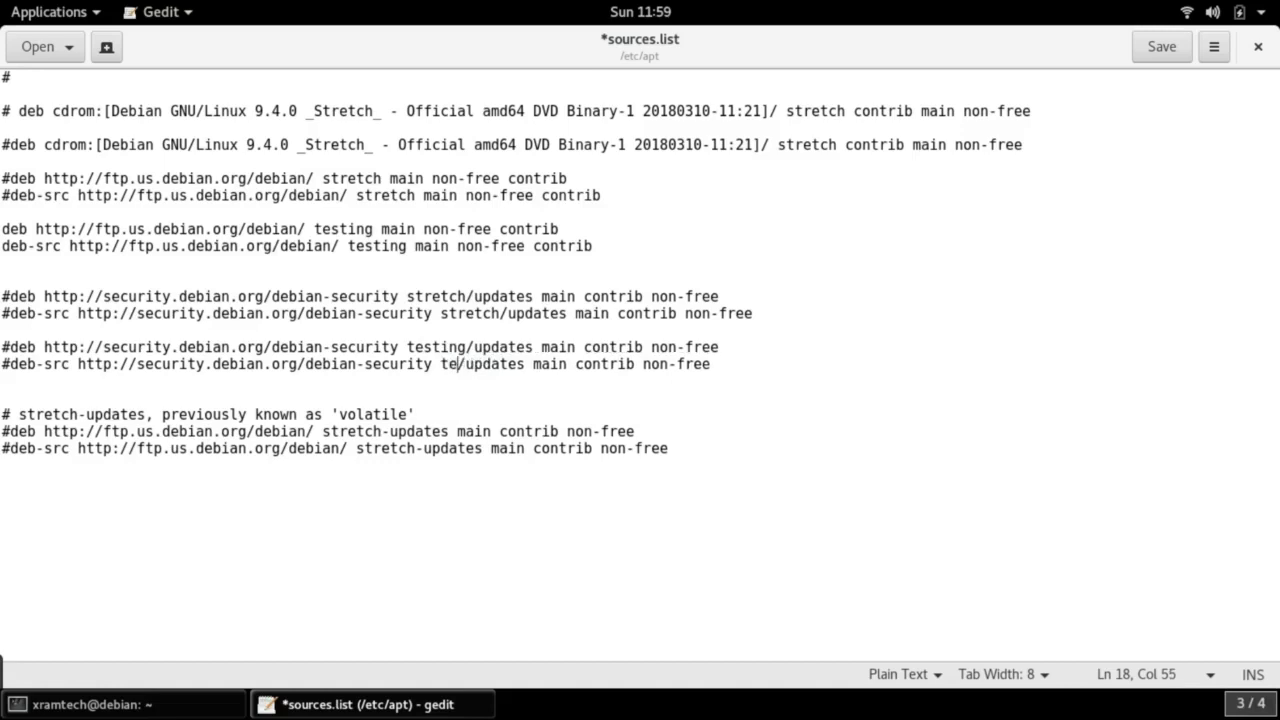
text(stin)
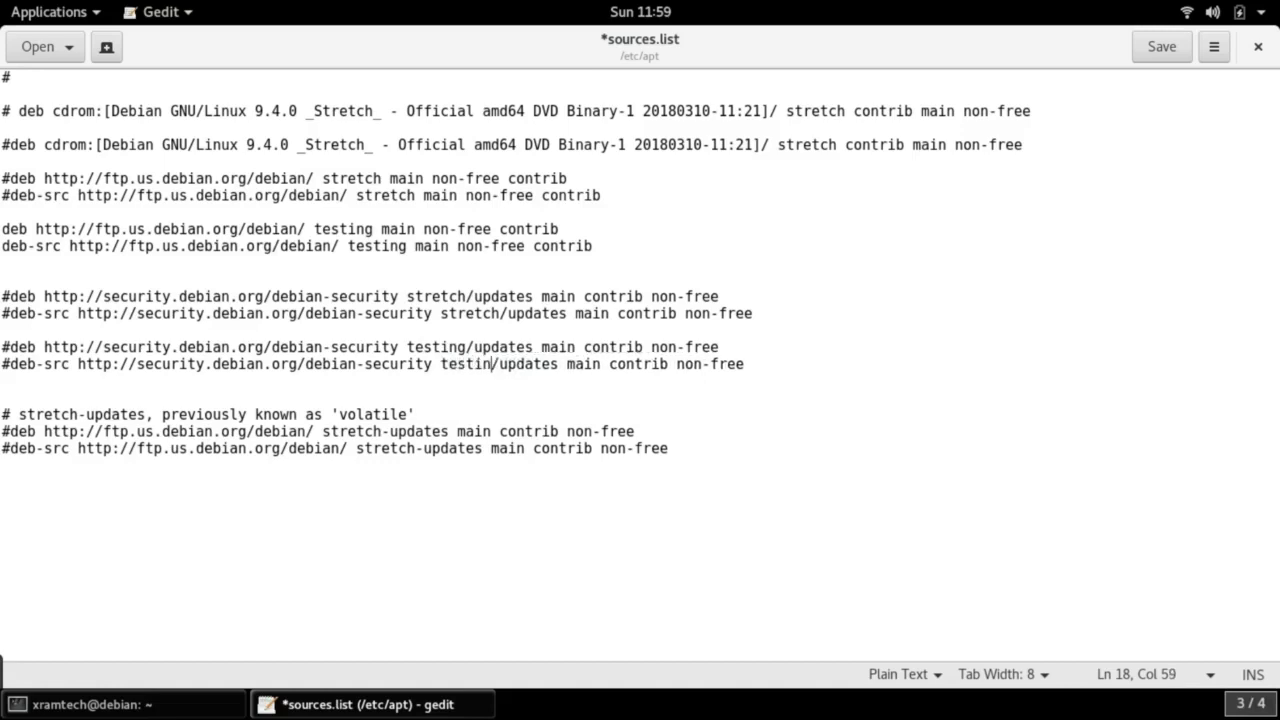
text(g)
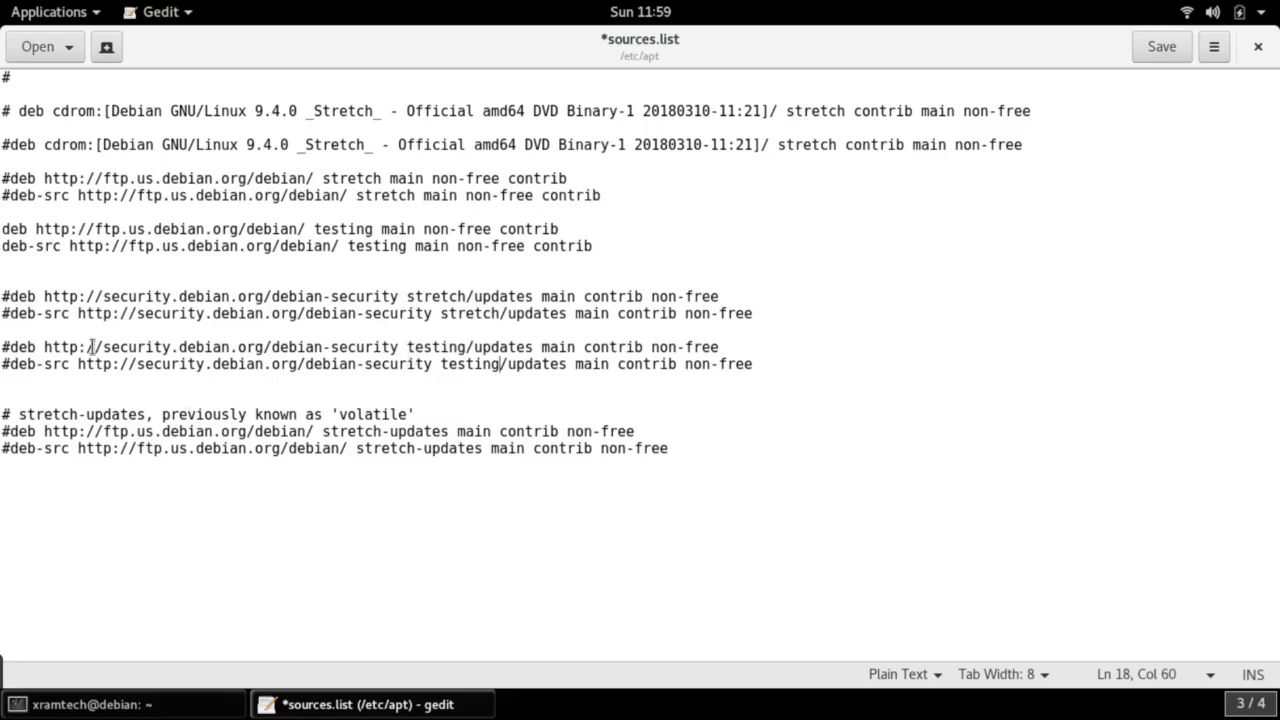
Delete the two surplus blank lines around the testing security entries
click(4, 263)
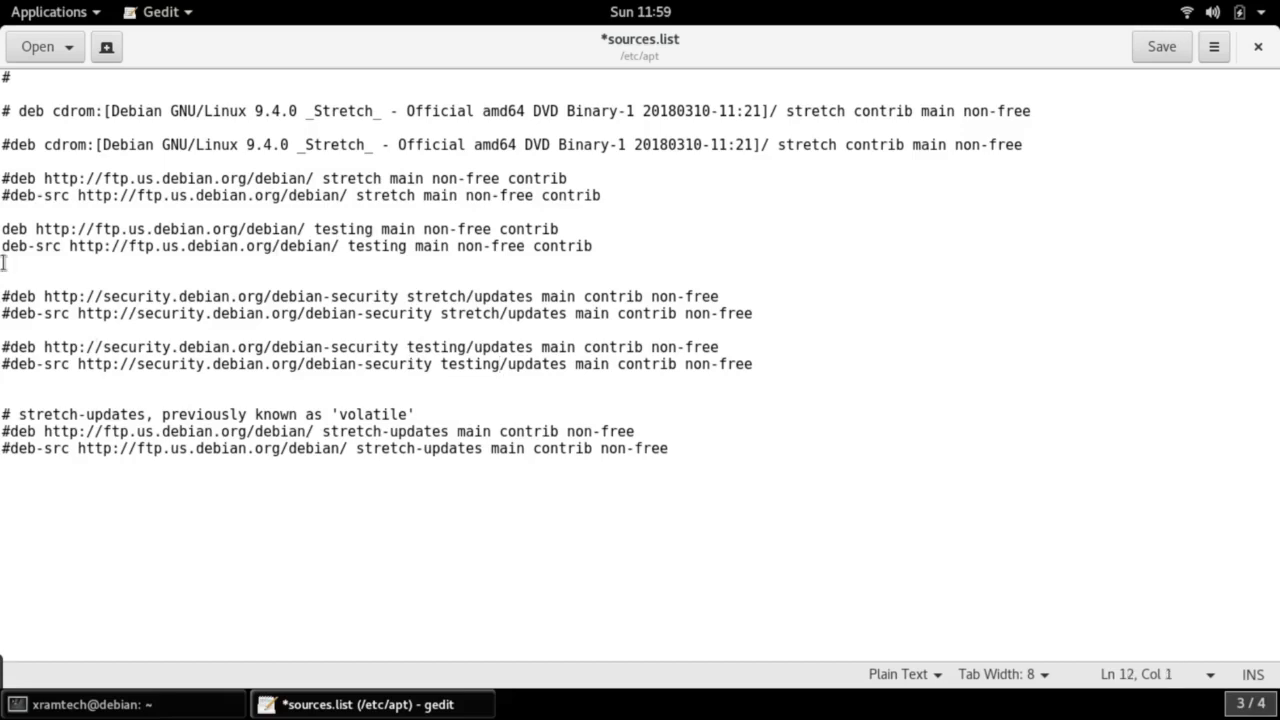
key(Delete)
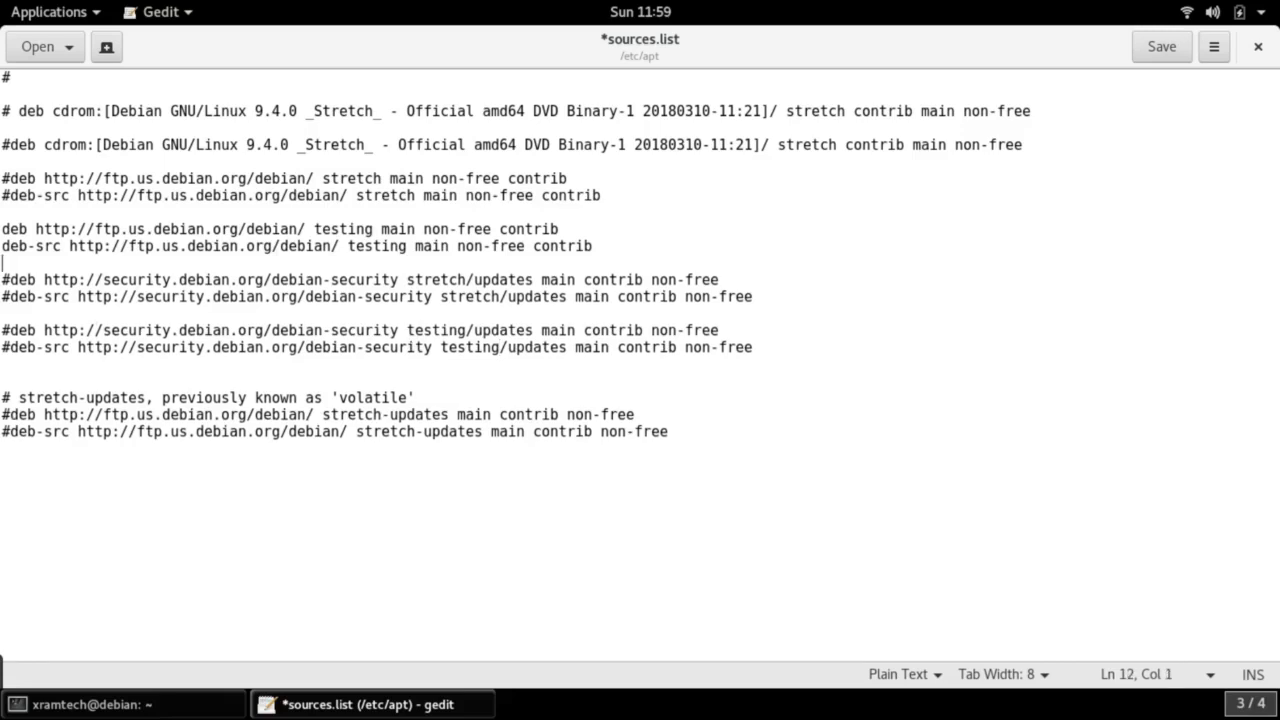
click(11, 369)
key(Delete)
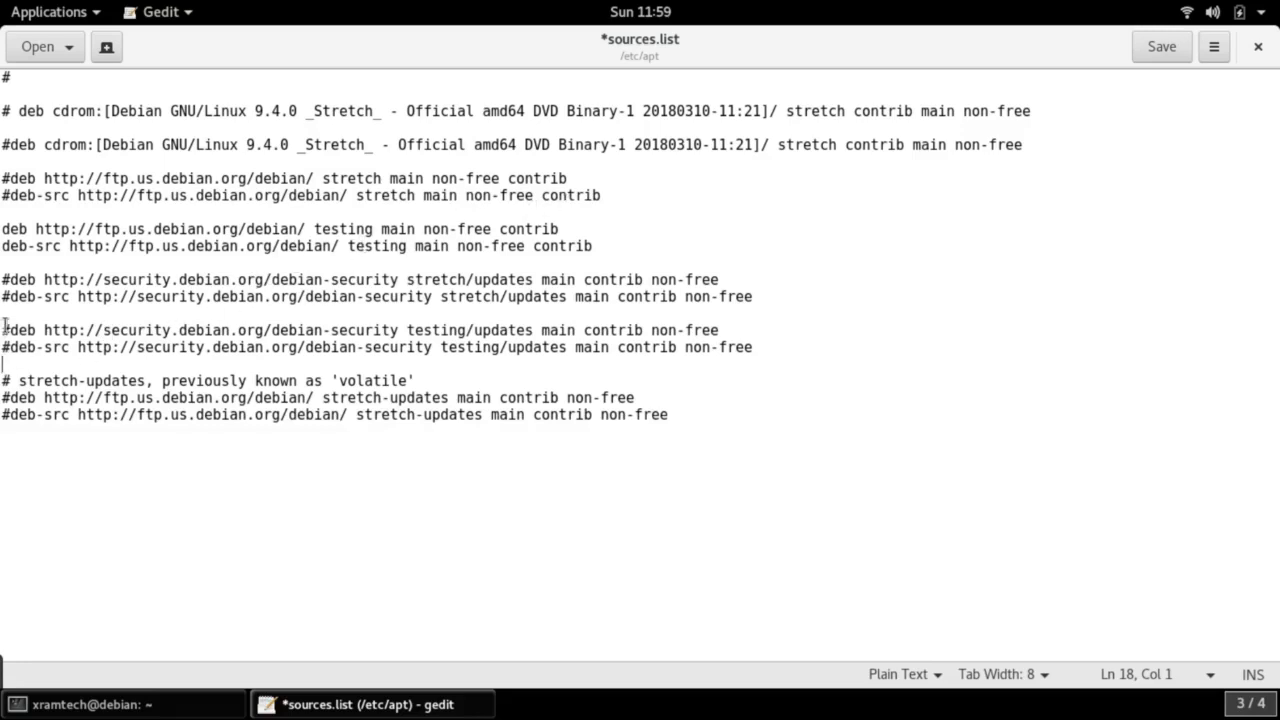
Uncomment the testing/updates deb and deb-src lines, save sources.list, and close gedit
drag(7, 333, 2, 332)
key(Delete)
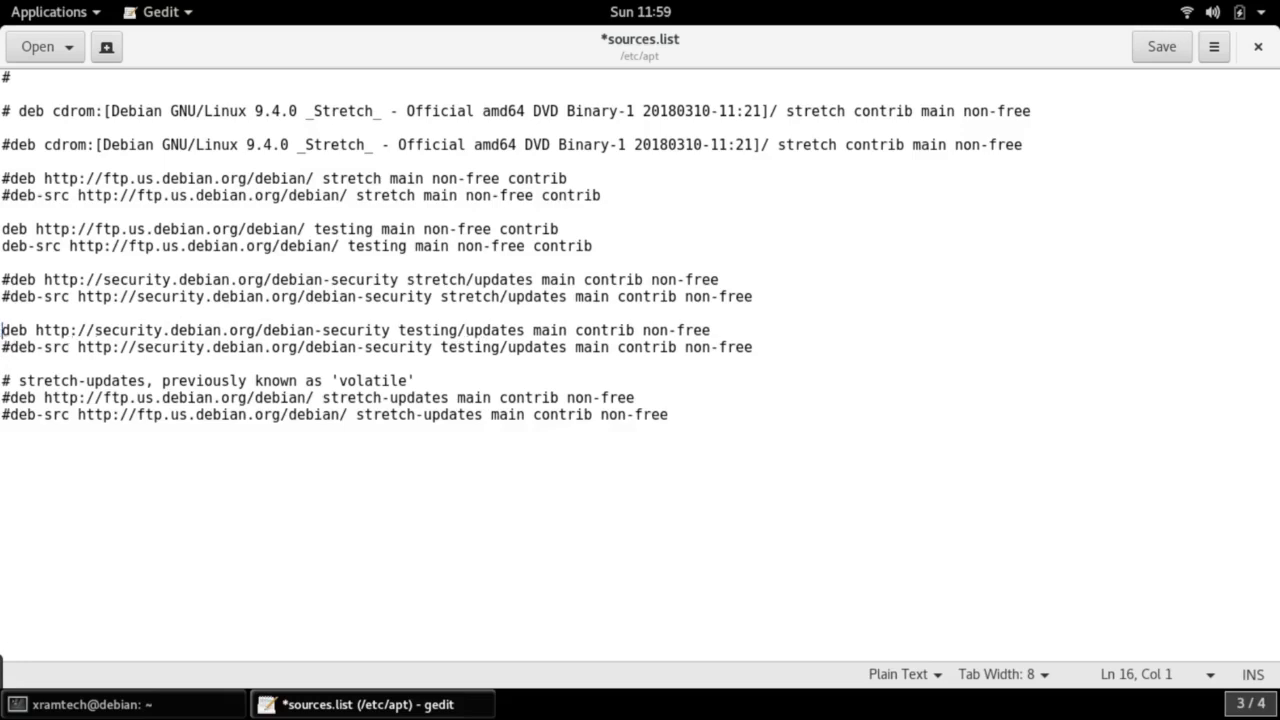
click(7, 347)
drag(7, 347, 2, 347)
key(Delete)
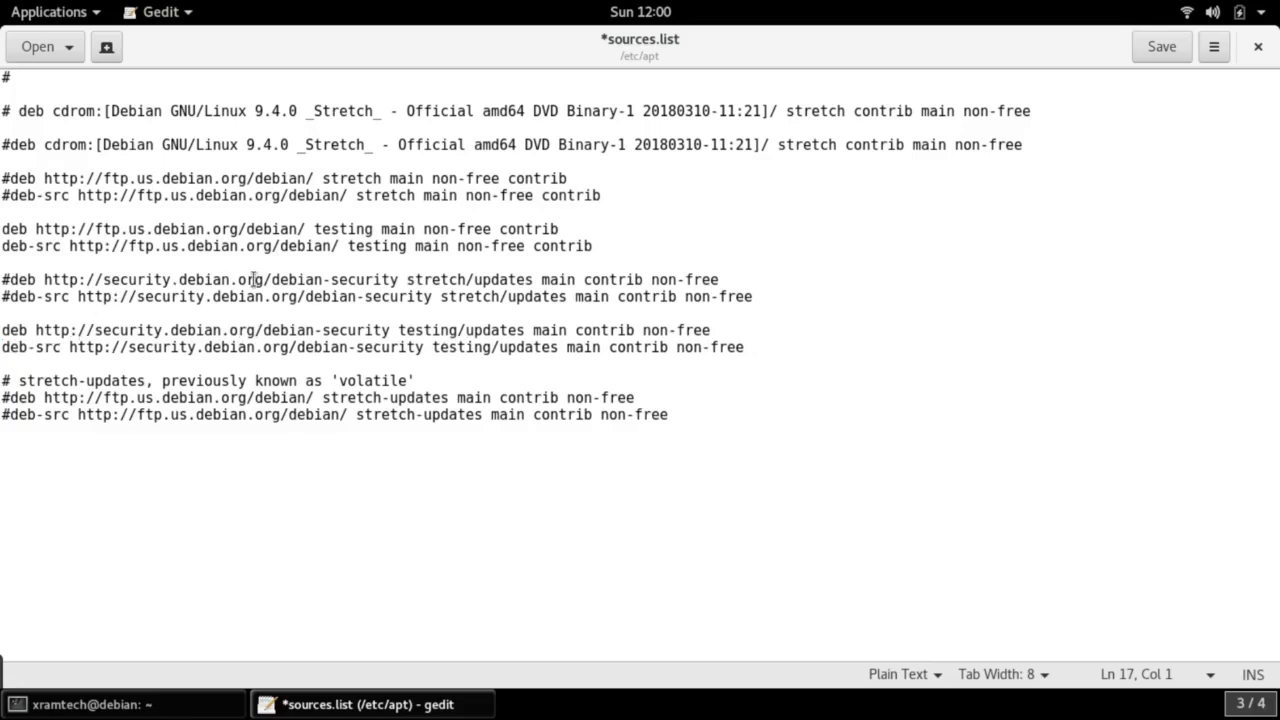
click(1154, 54)
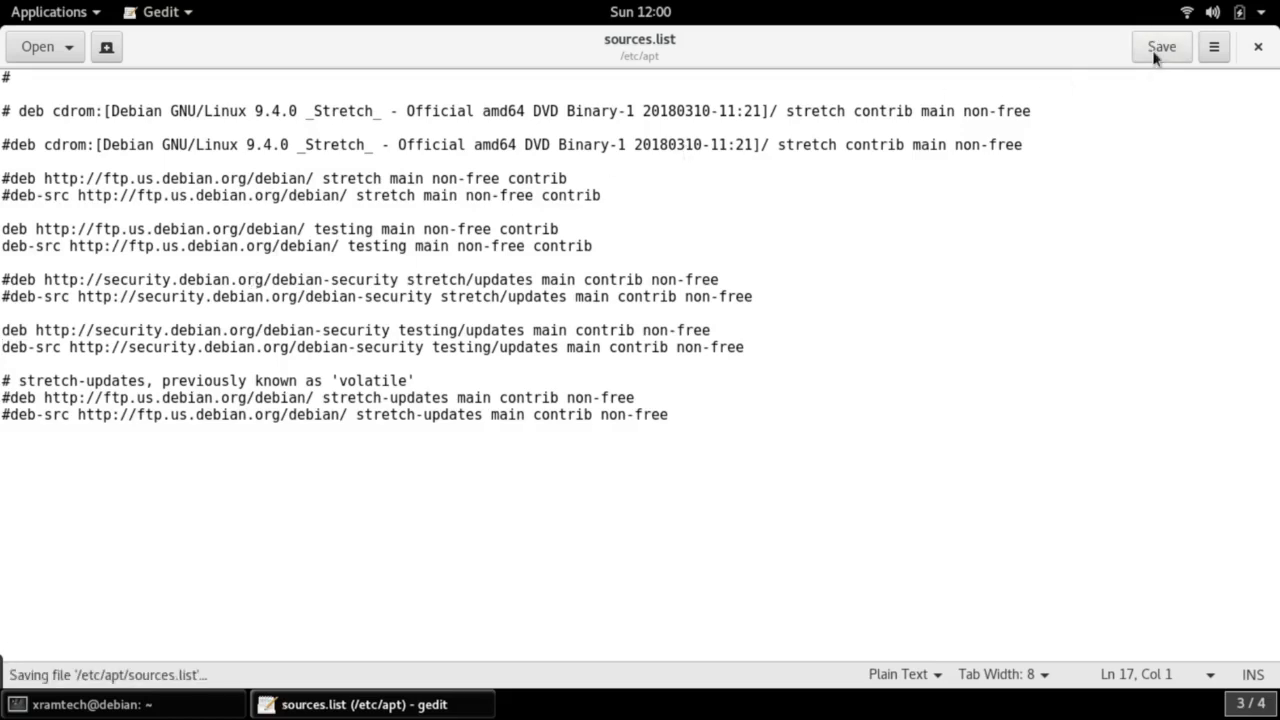
click(1258, 47)
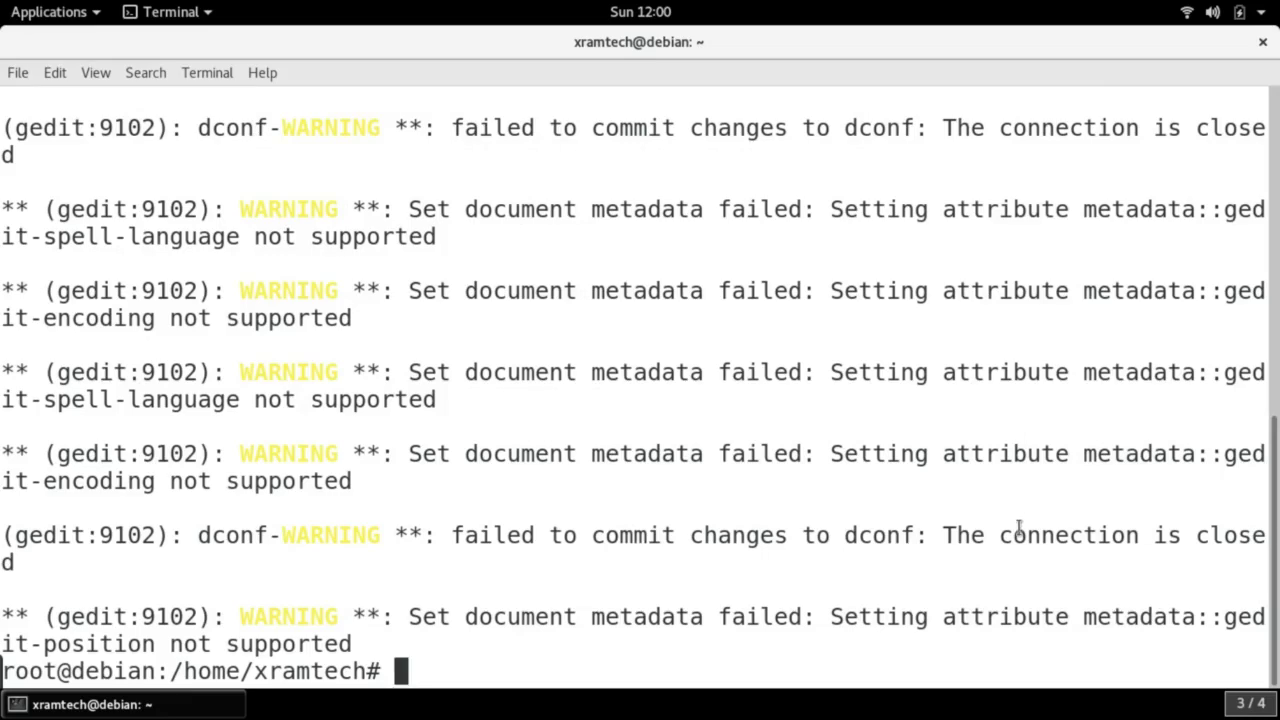
Close the old terminal, become root with su in a new one, and type 'apt update && apt upgrade'
click(1262, 43)
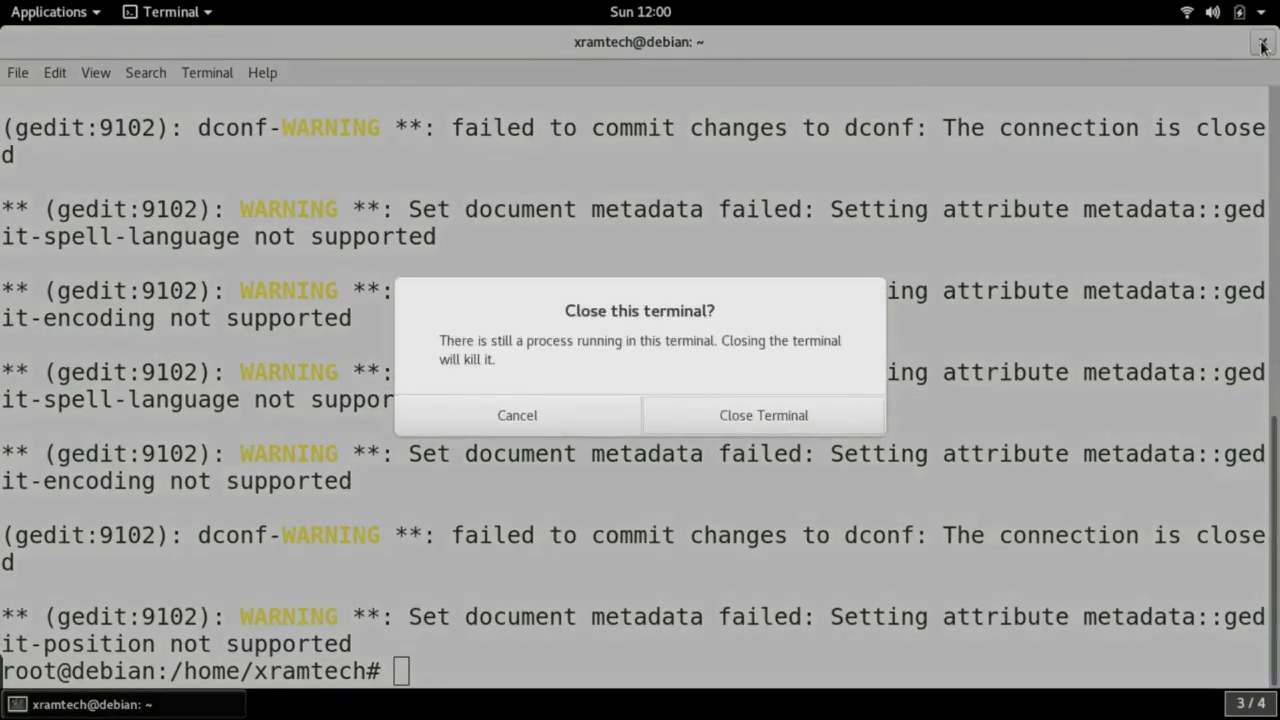
click(757, 418)
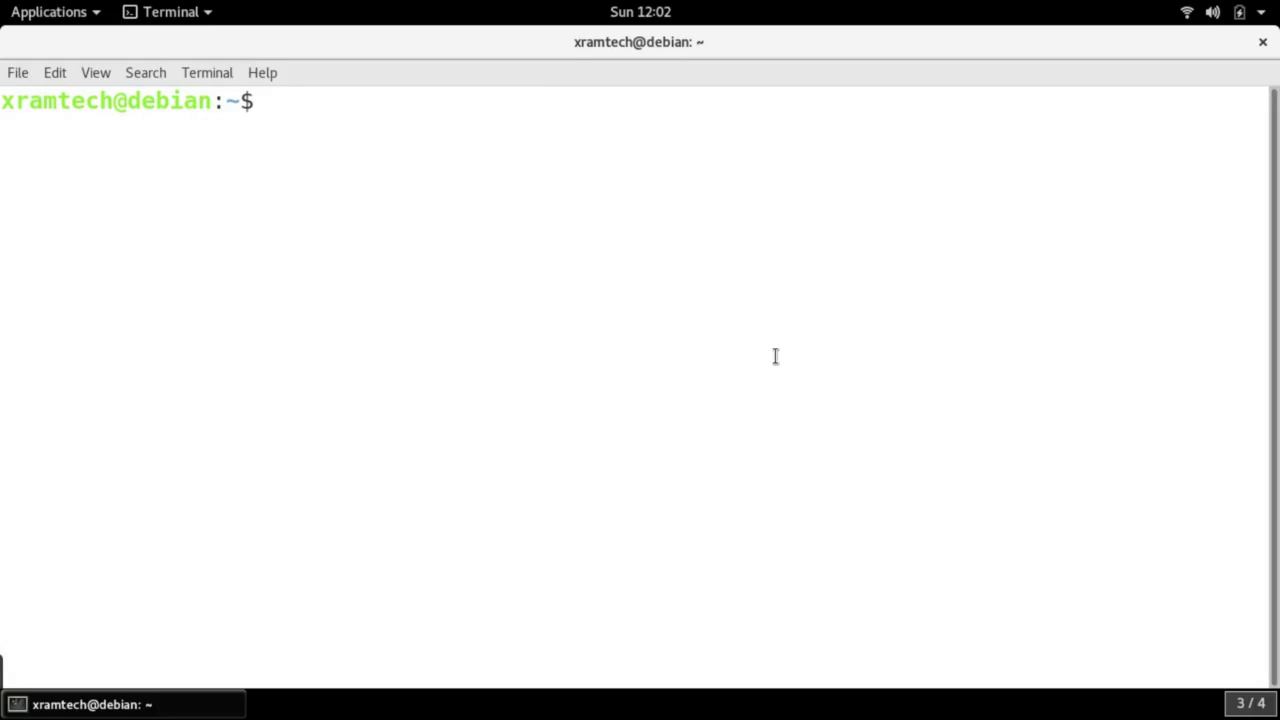
text(su)
key(Return)
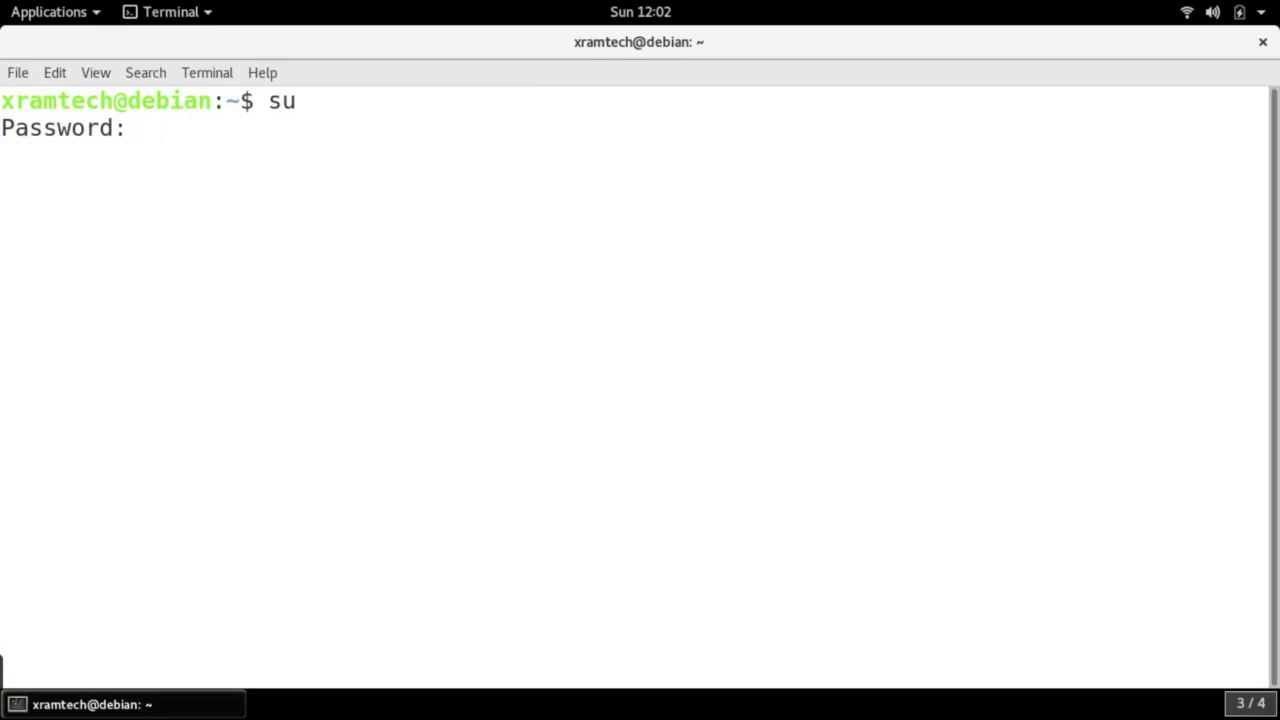
key(Return)
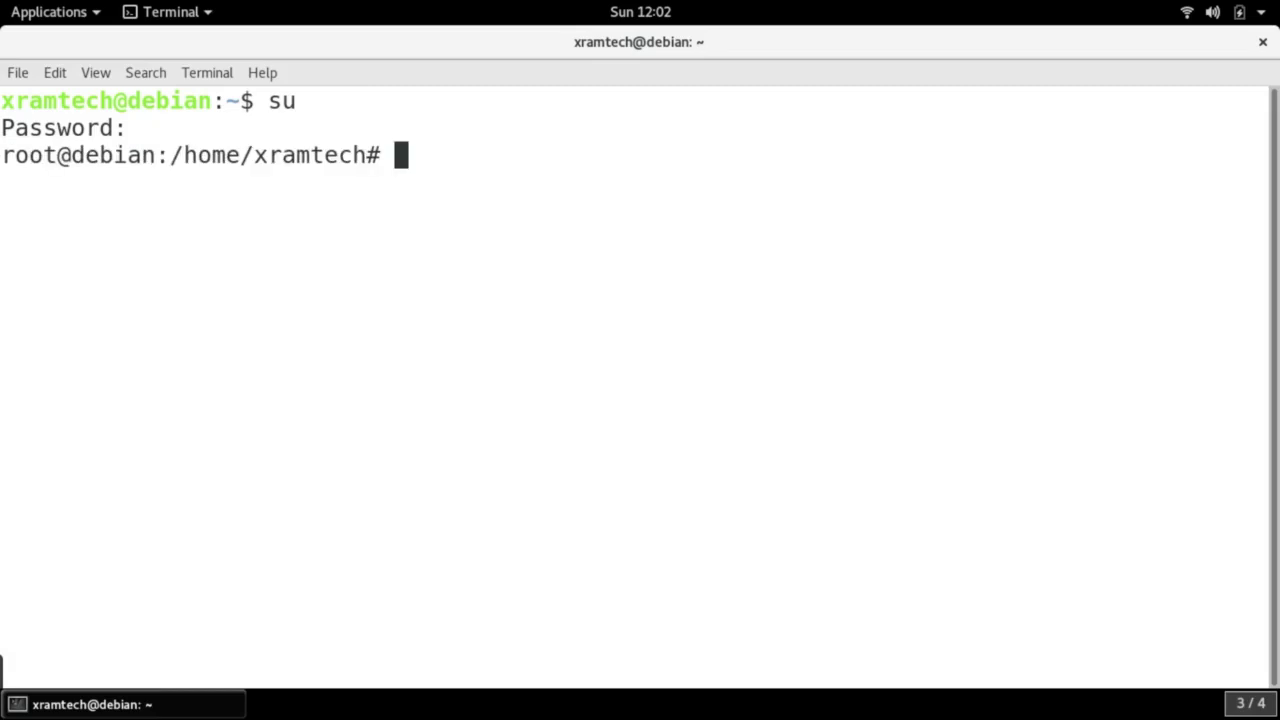
text(apt update )
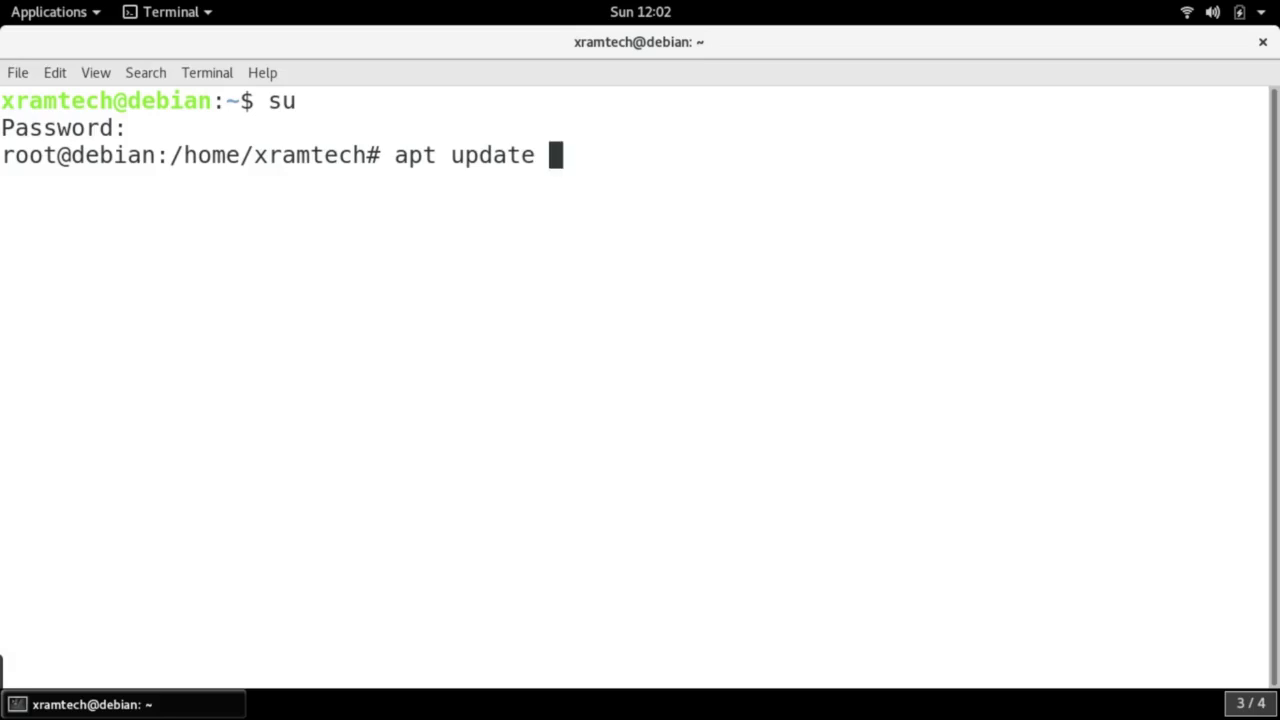
text(&&)
text( apt)
text( up)
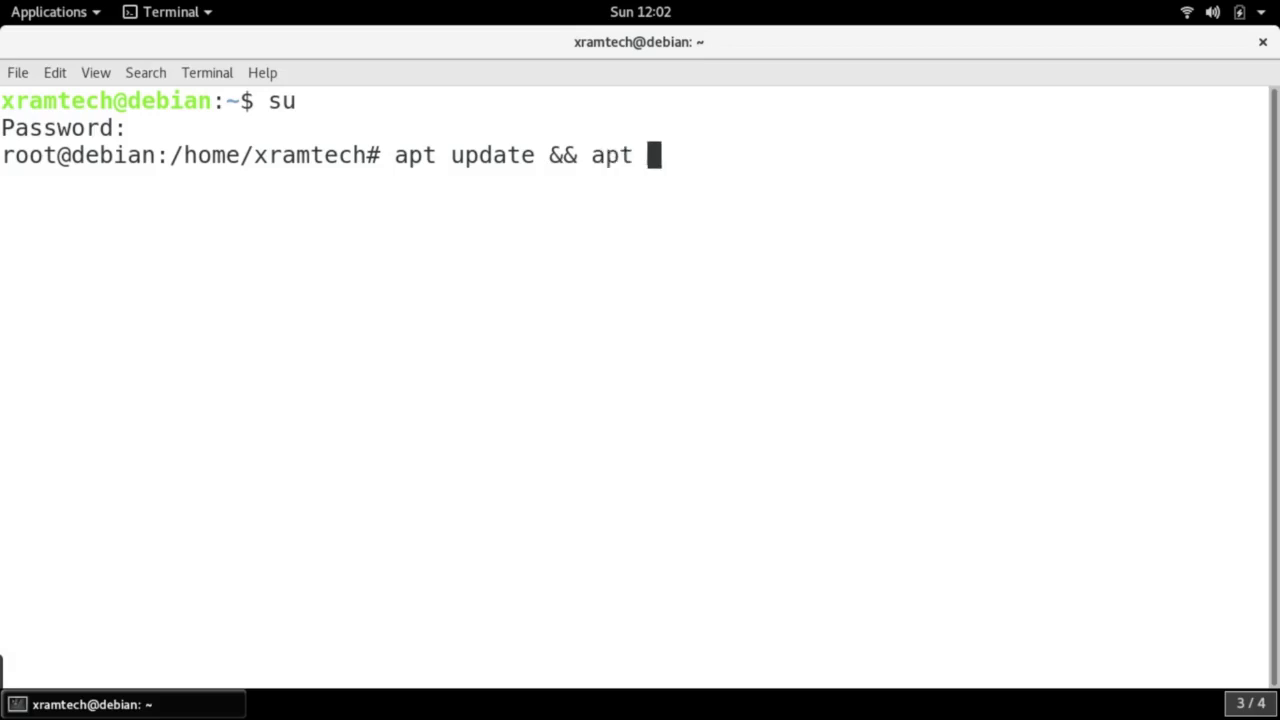
text(grade)
Run 'apt update && apt upgrade' and answer Y to the 1189 upgrades and 288 new installs
key(Return)
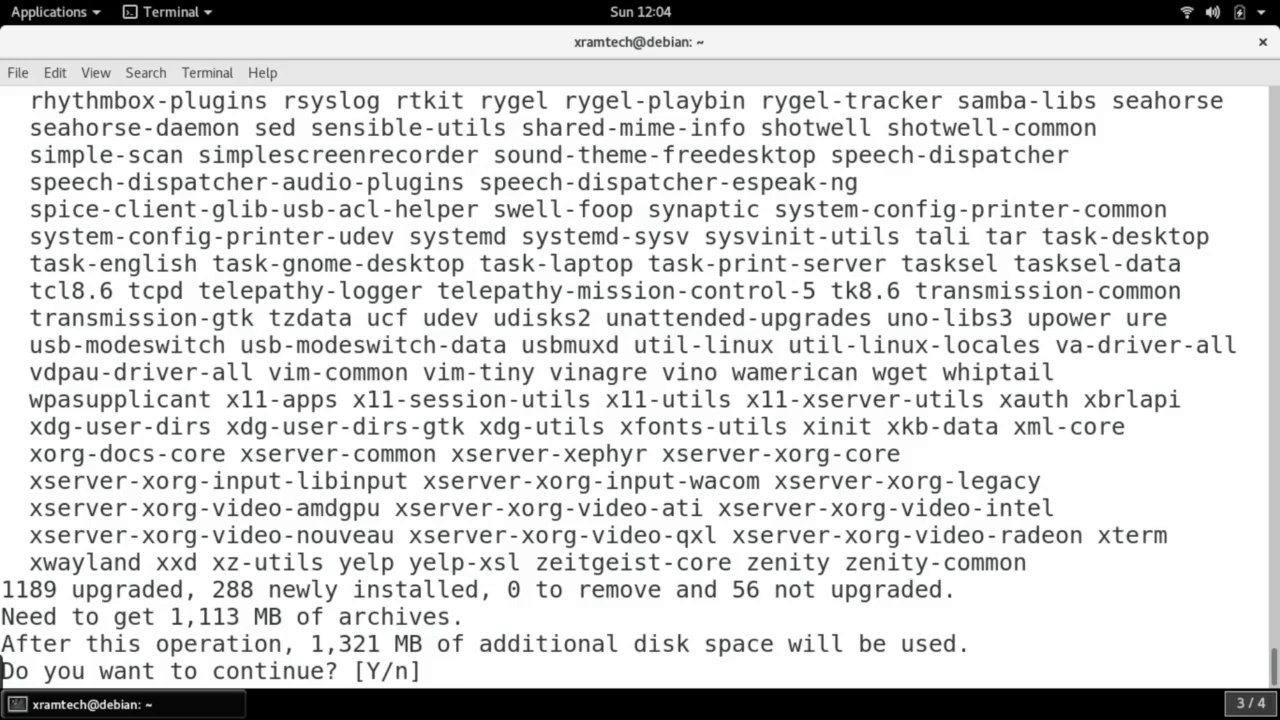
text(Y)
key(Return)
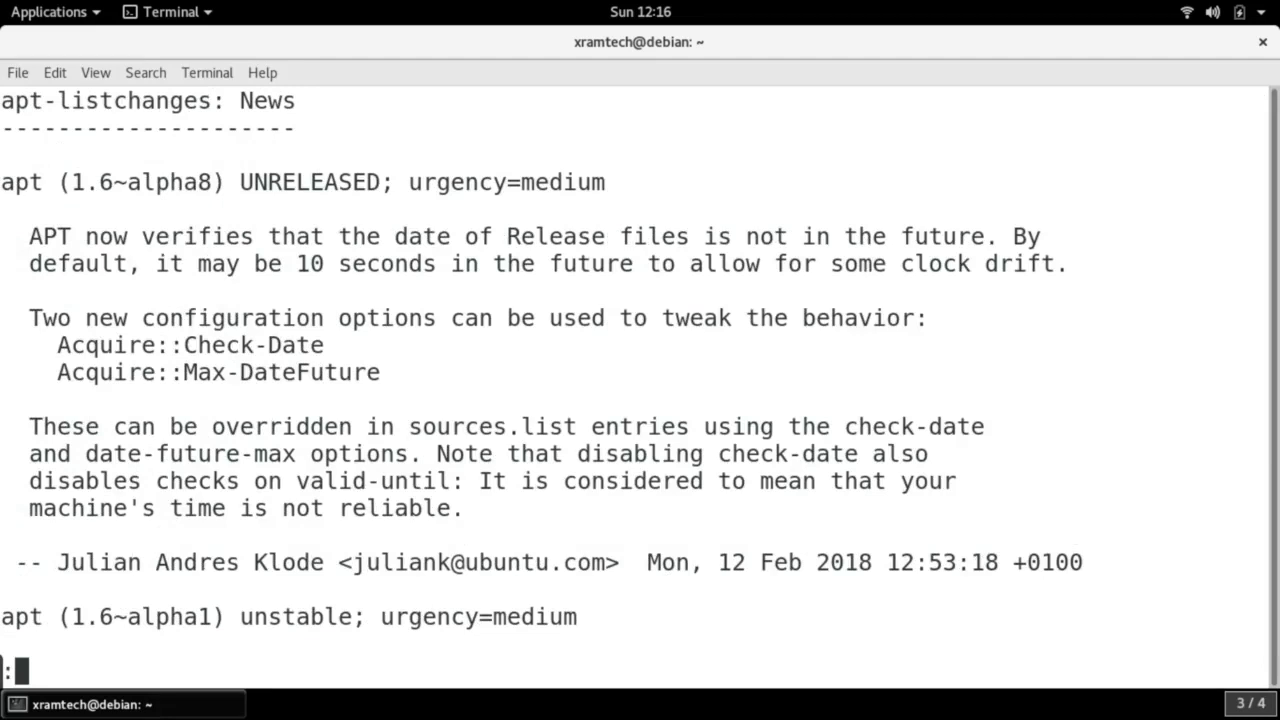
Wait for the upgrade to reach the apt-listchanges news, then close the terminal window
click(1262, 41)
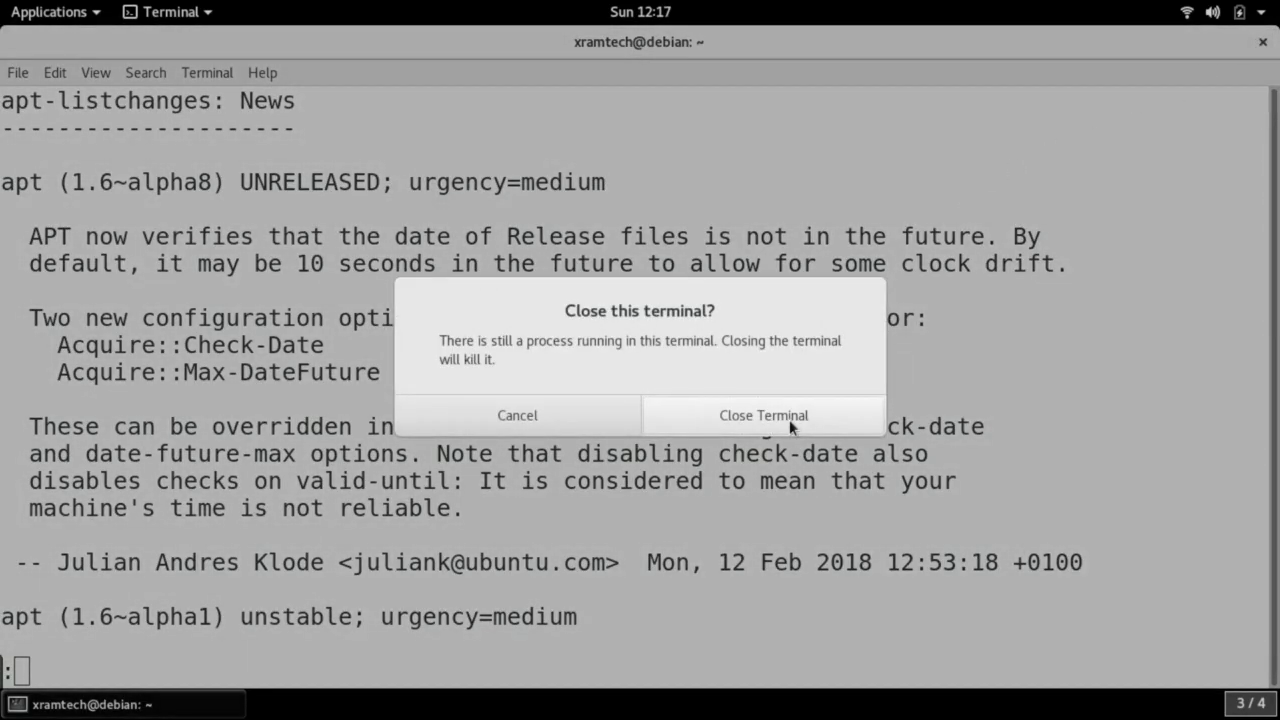
Close the terminal and Settings details, then confirm kernel 4.9.0-6-amd64 with 'uname -a' in a new terminal
click(789, 419)
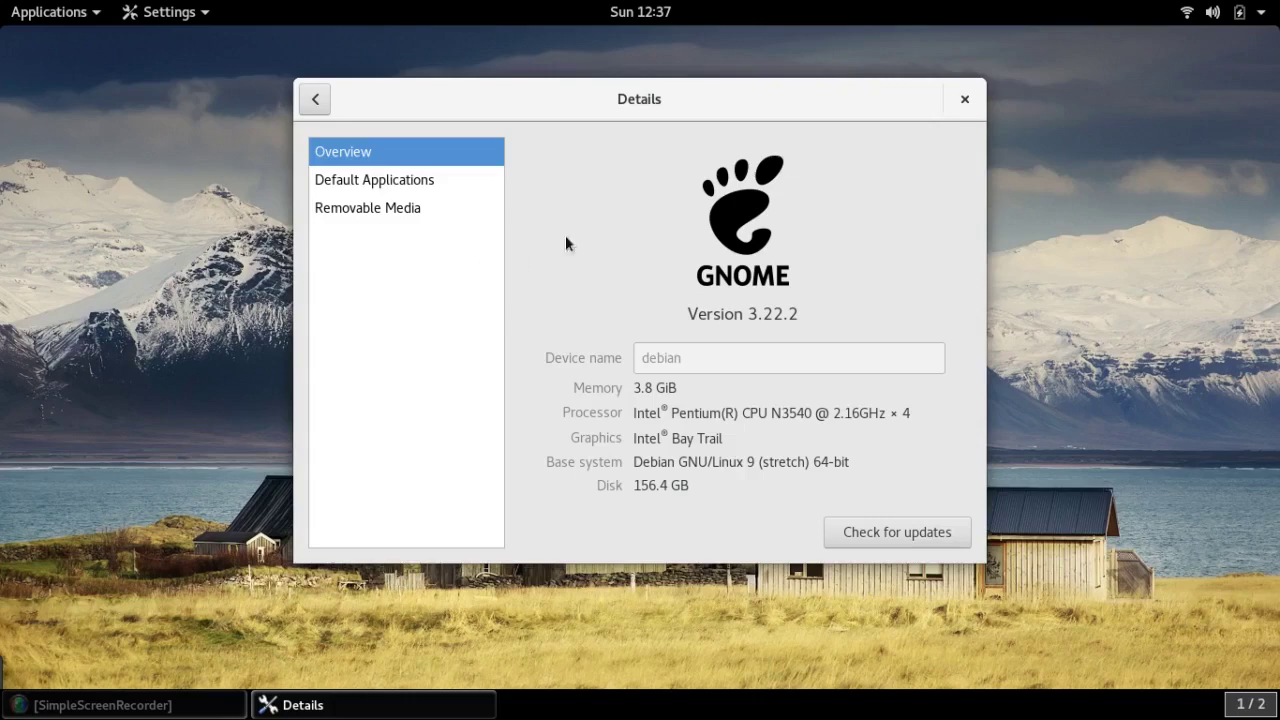
click(960, 101)
key(ctrl+alt+t)
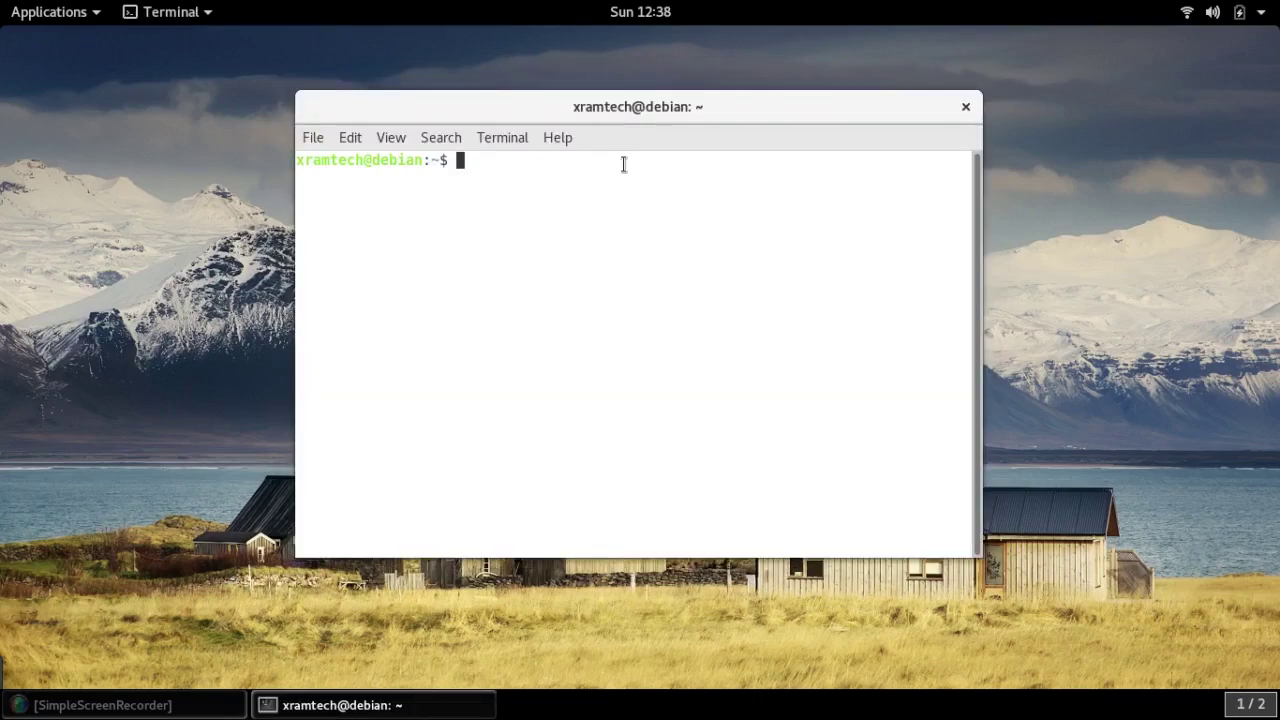
text(uname -a)
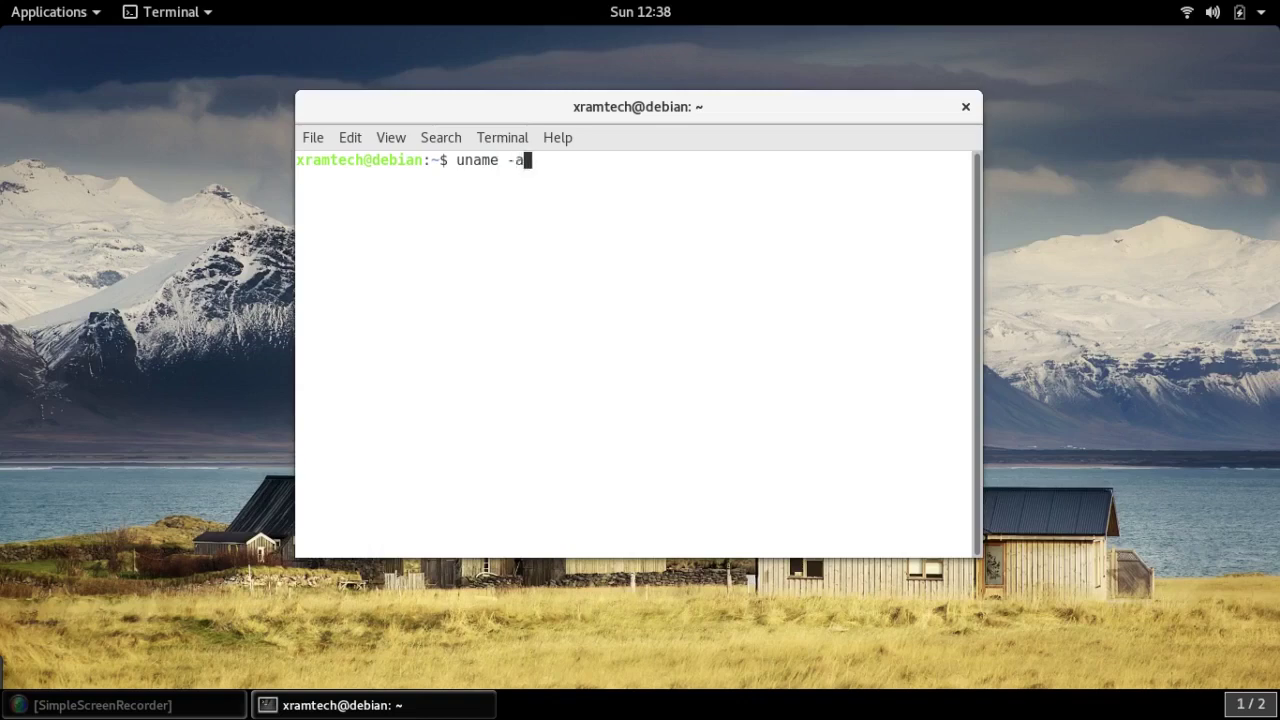
key(Return)
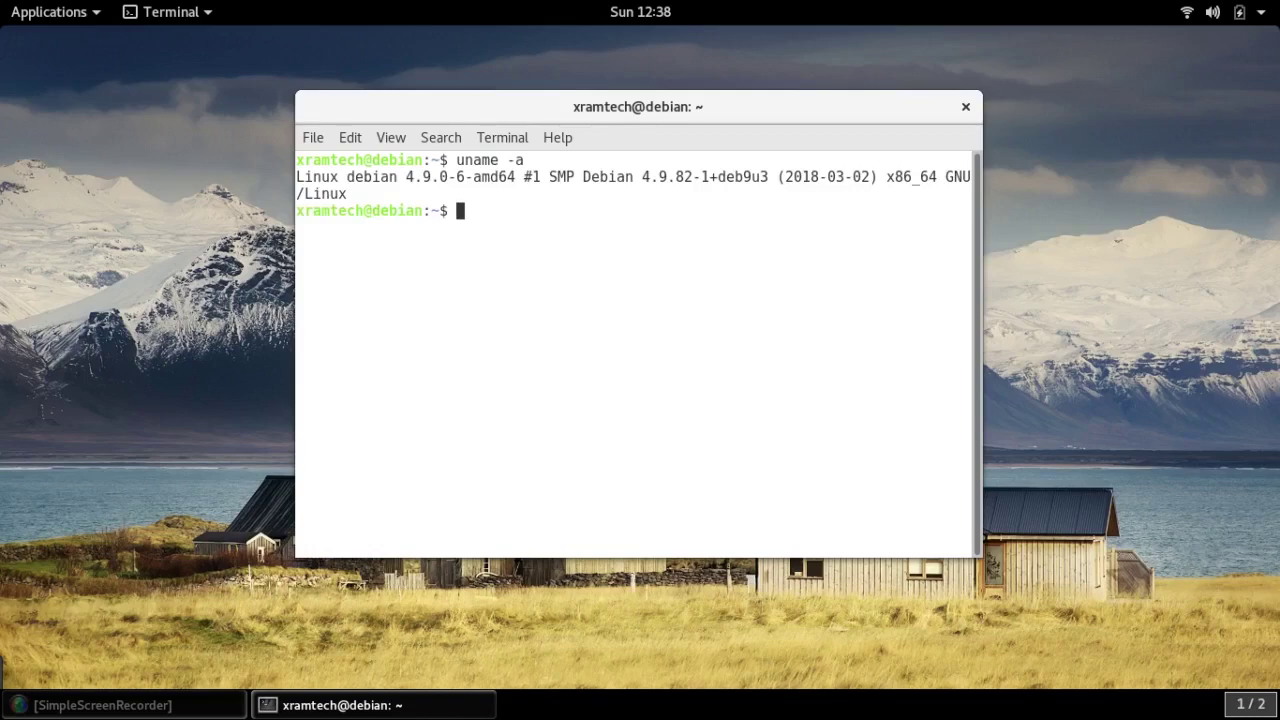
click(966, 106)
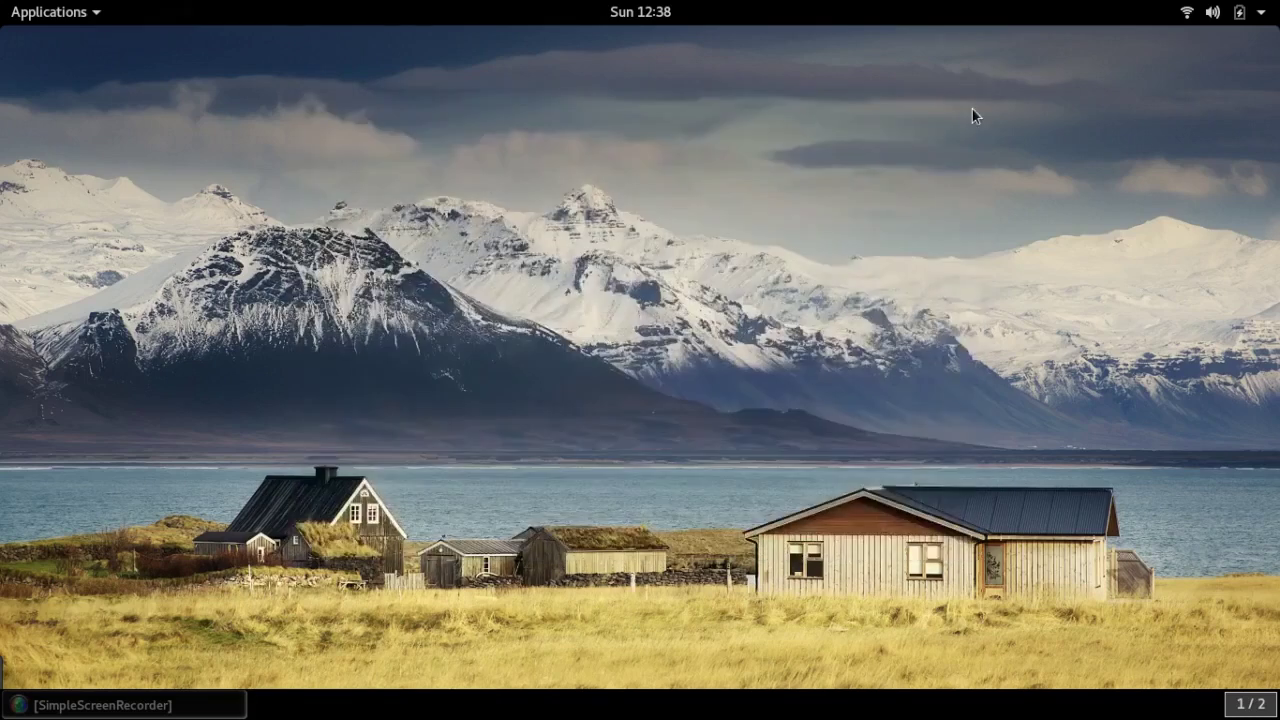
click(55, 11)
Launch LibreOffice, confirm version 5.2.7.2 in Help > About, then close LibreOffice
mouse_move(86, 224)
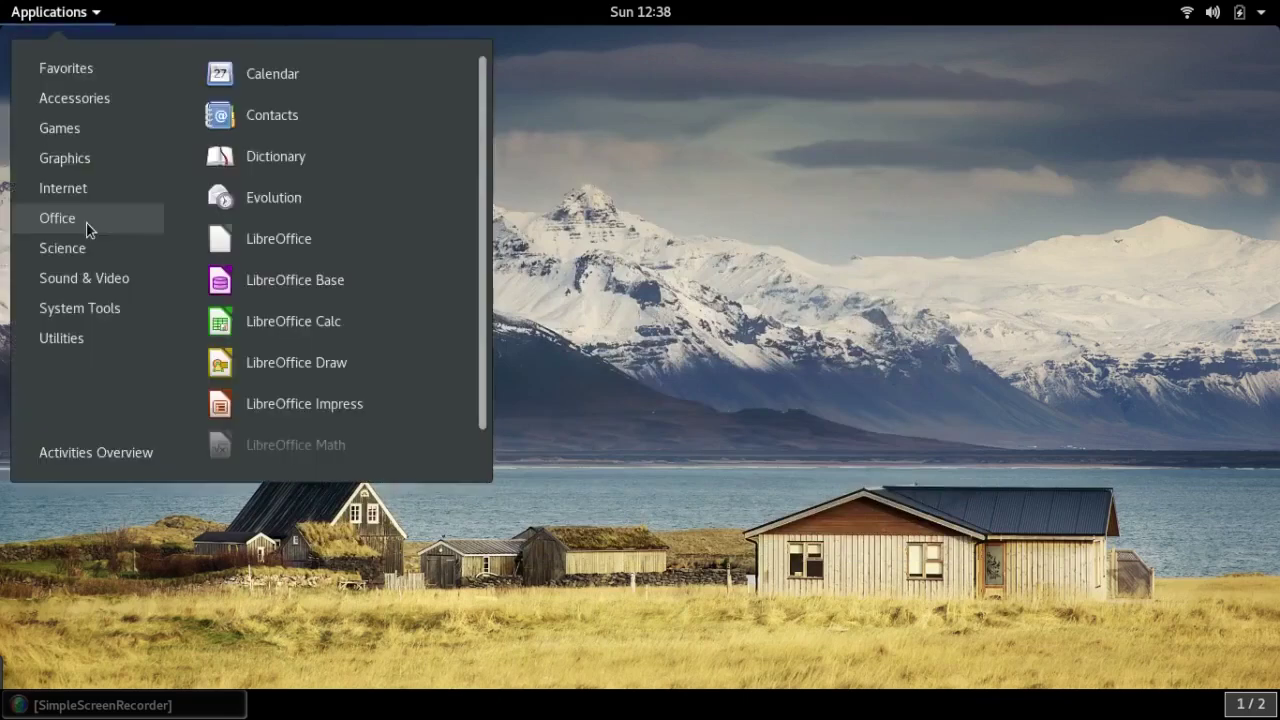
click(232, 250)
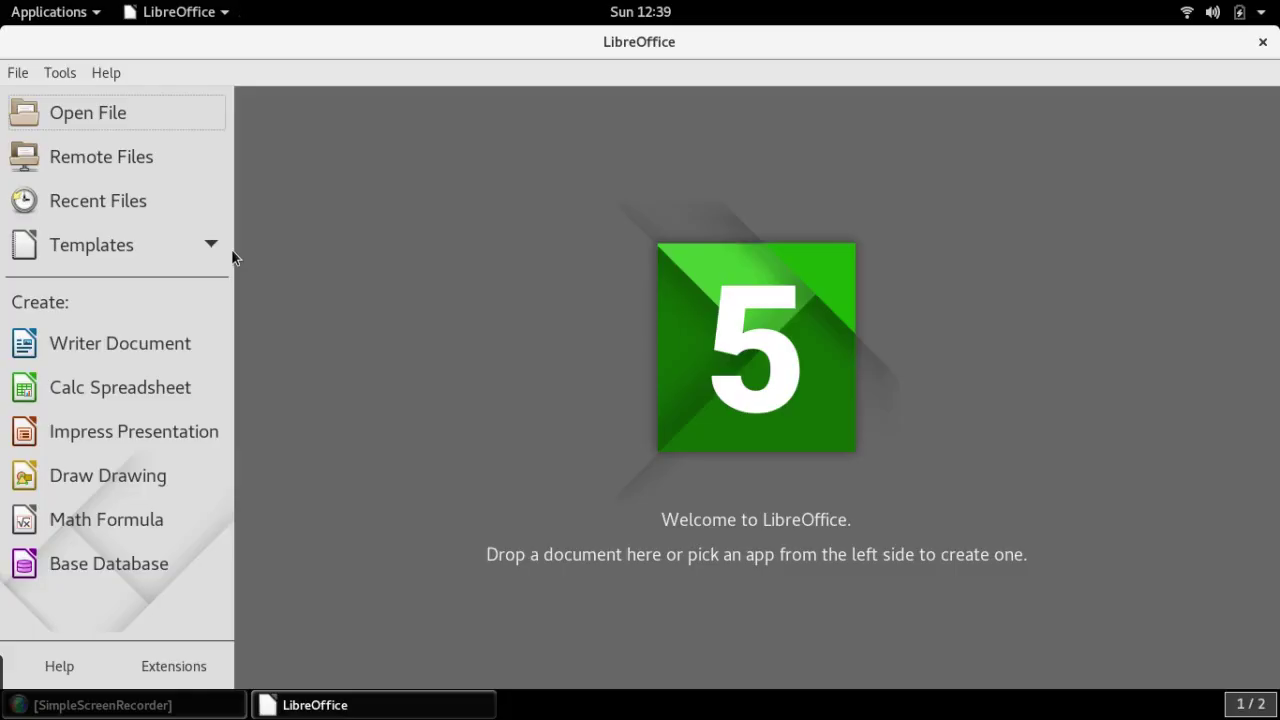
click(108, 74)
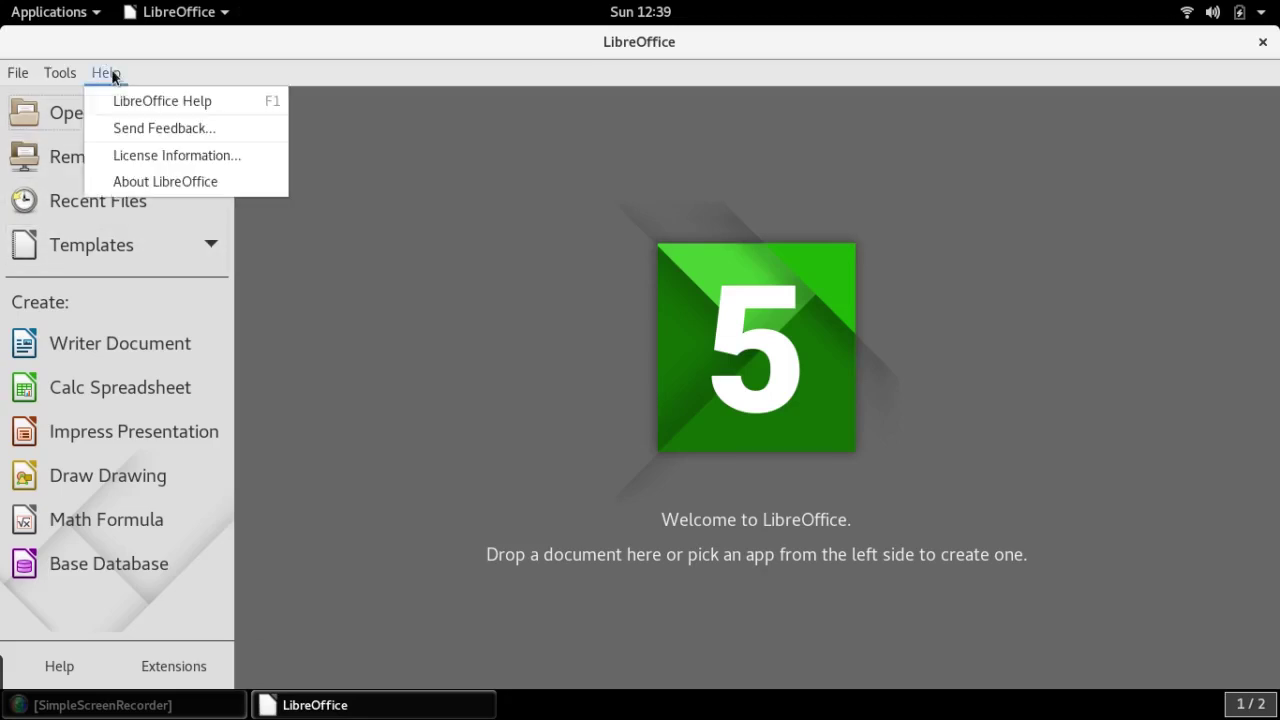
click(149, 188)
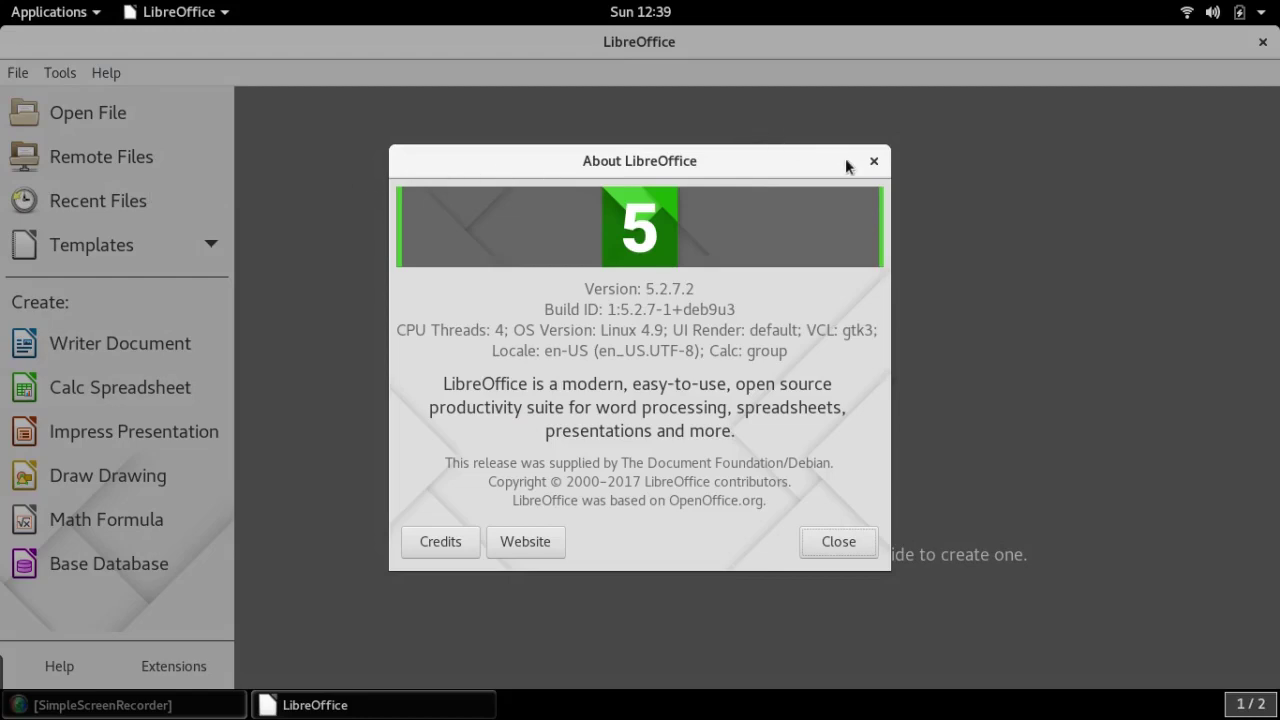
click(874, 162)
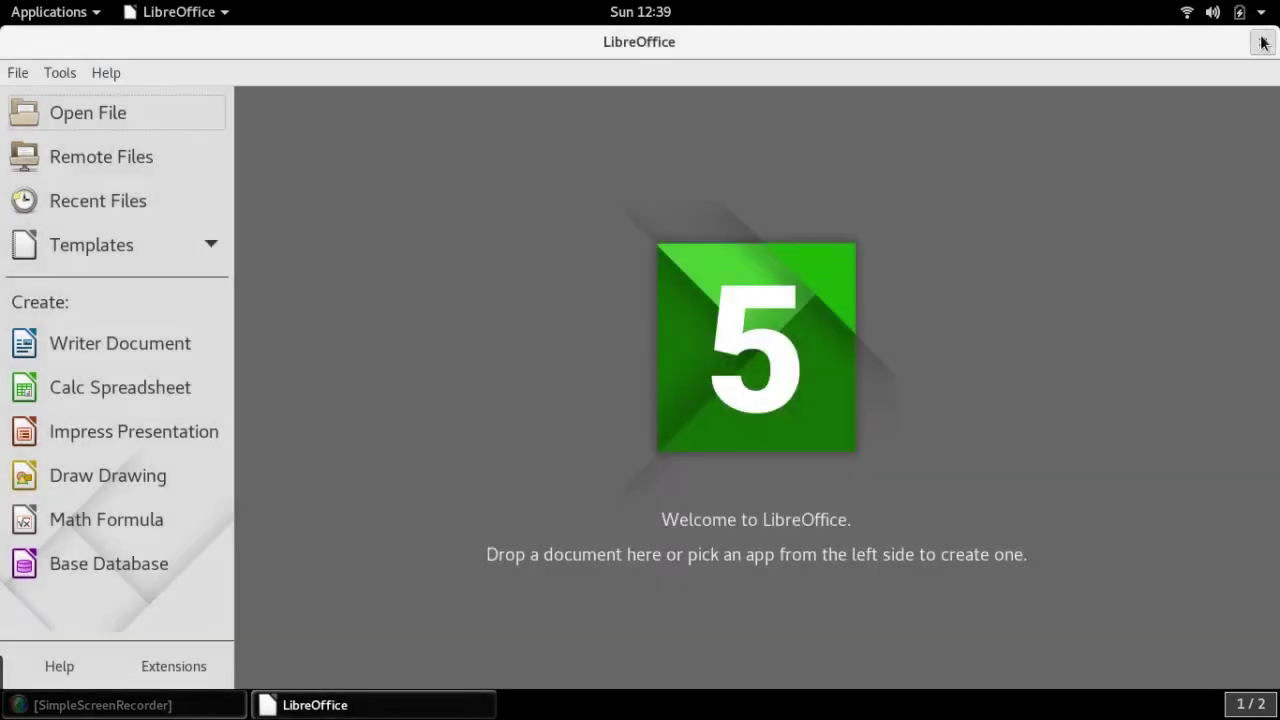
click(1262, 42)
click(50, 11)
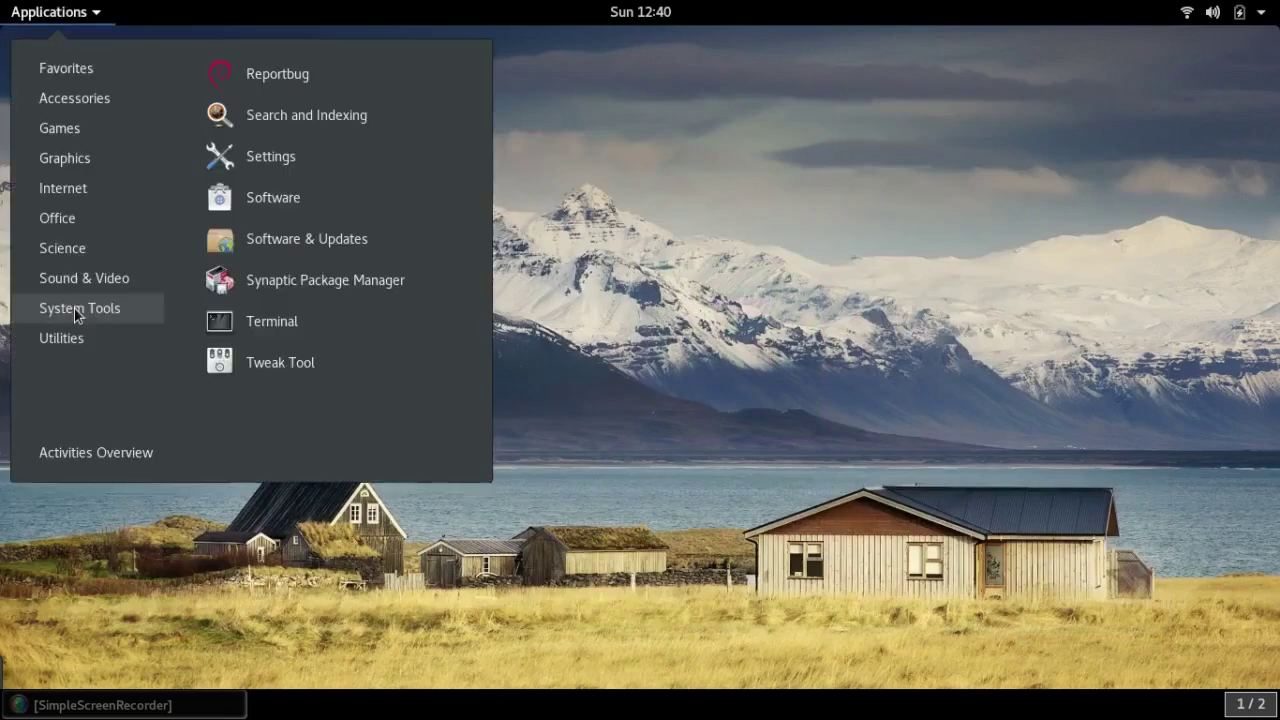
Launch Synaptic Package Manager with the administrator password
click(277, 283)
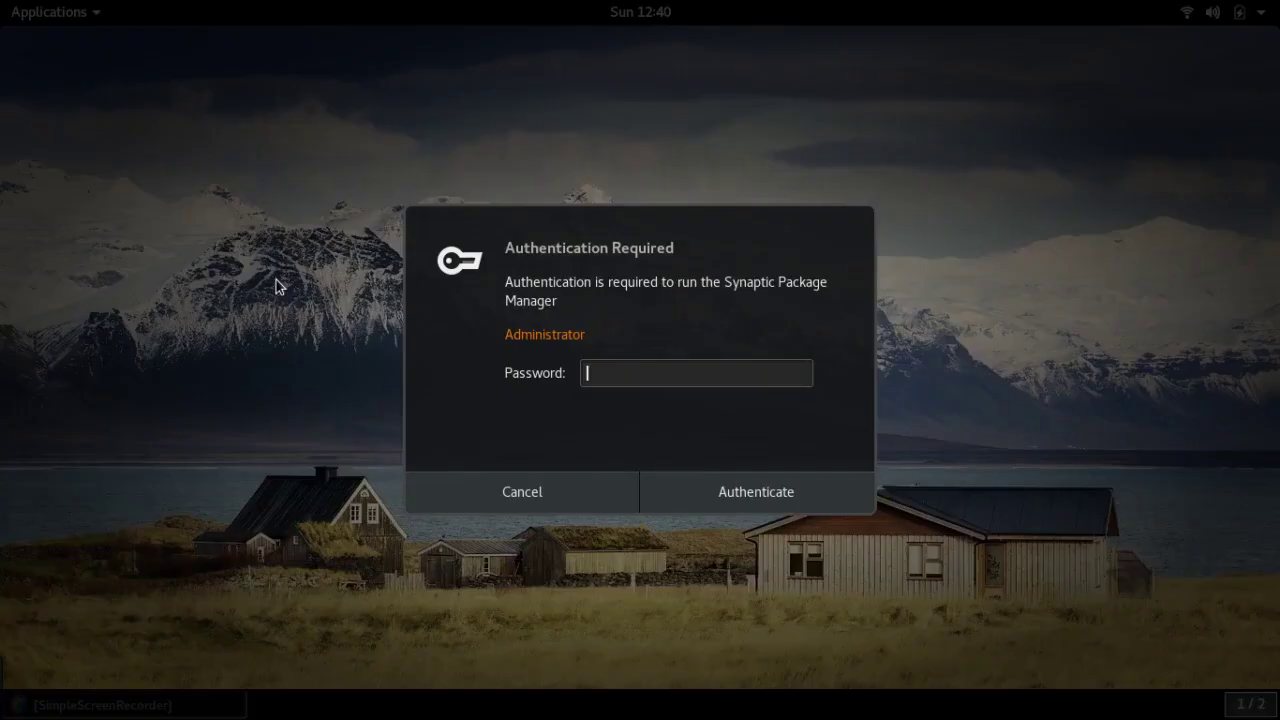
text(••••••••)
click(727, 495)
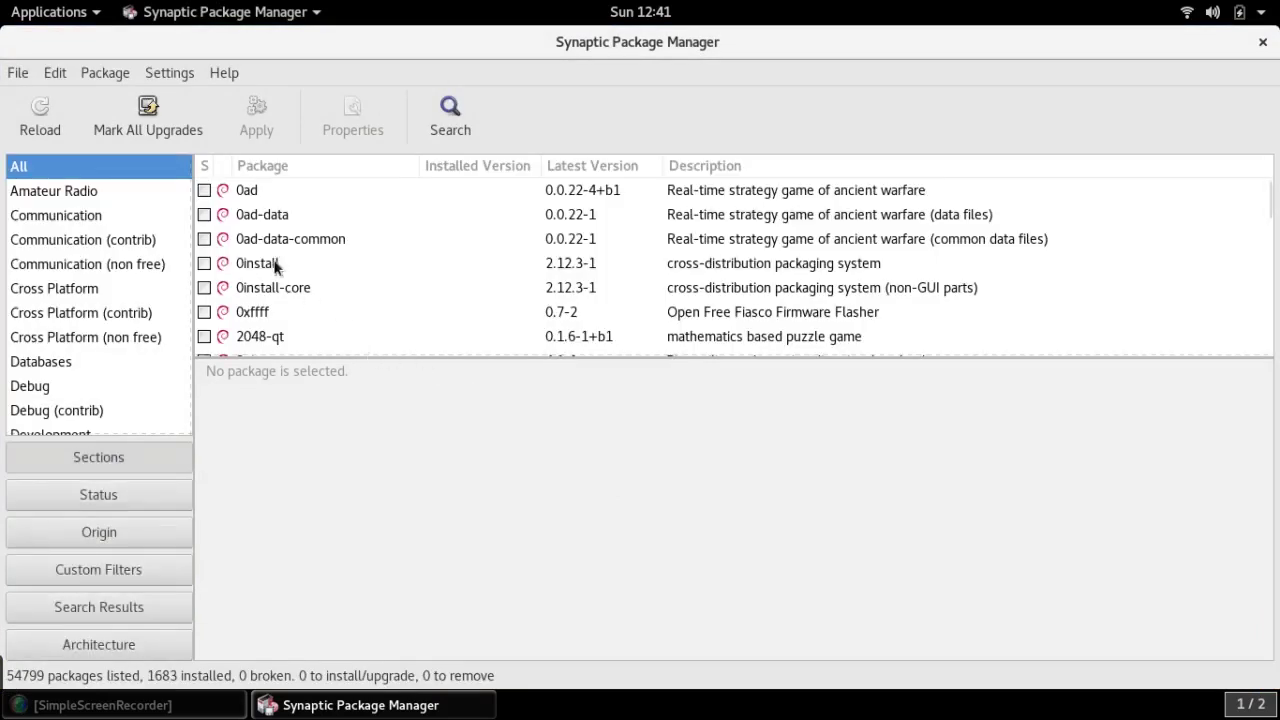
Check the Other Software sources in Repositories for the testing entries, then close the window
click(178, 73)
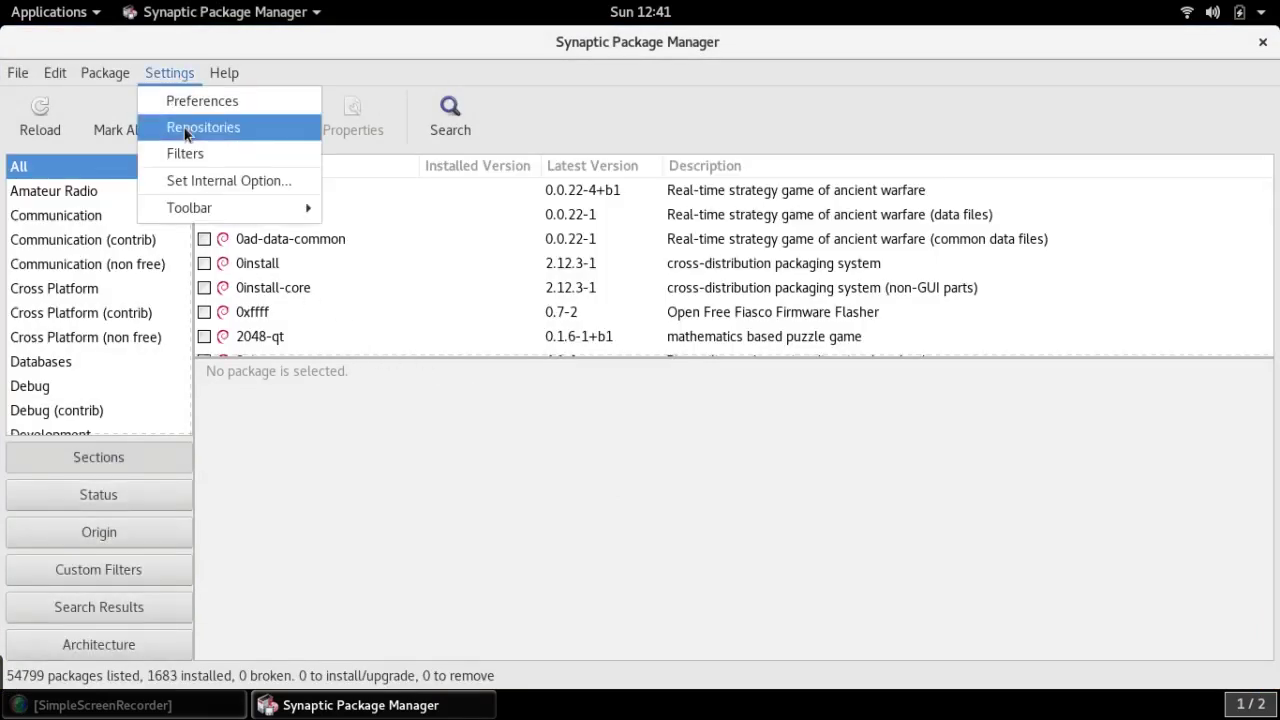
click(185, 131)
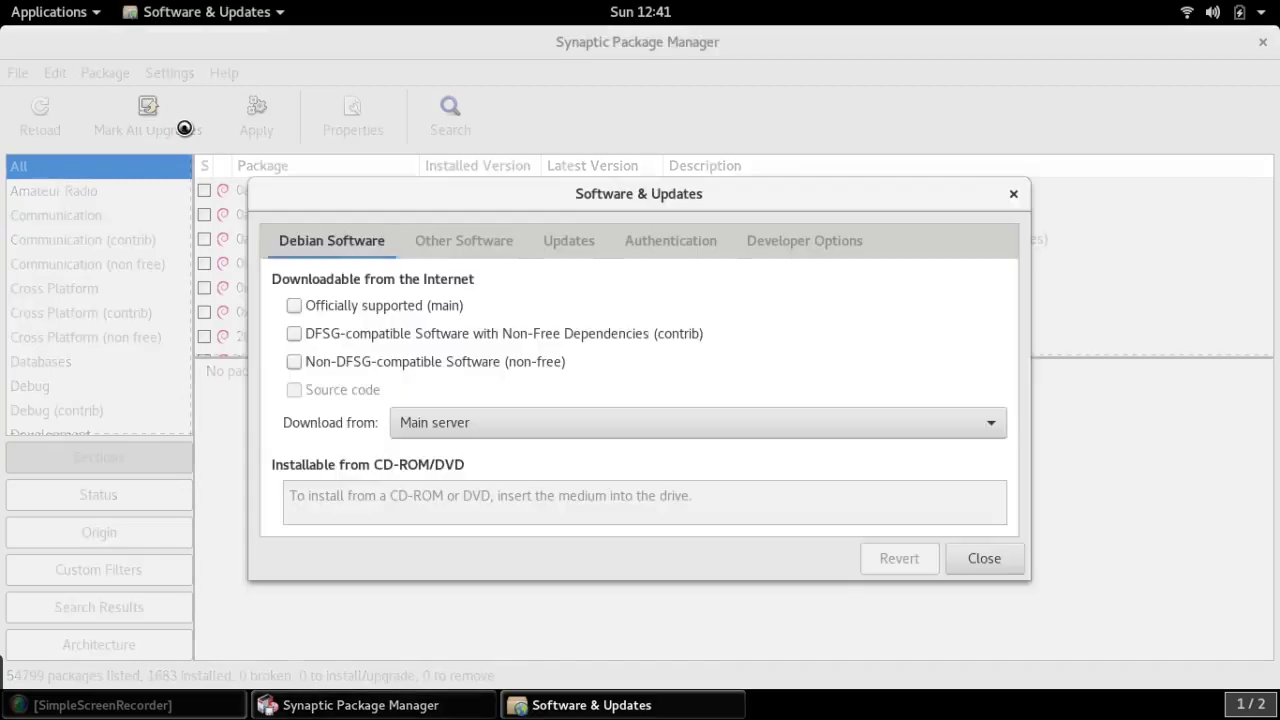
click(462, 247)
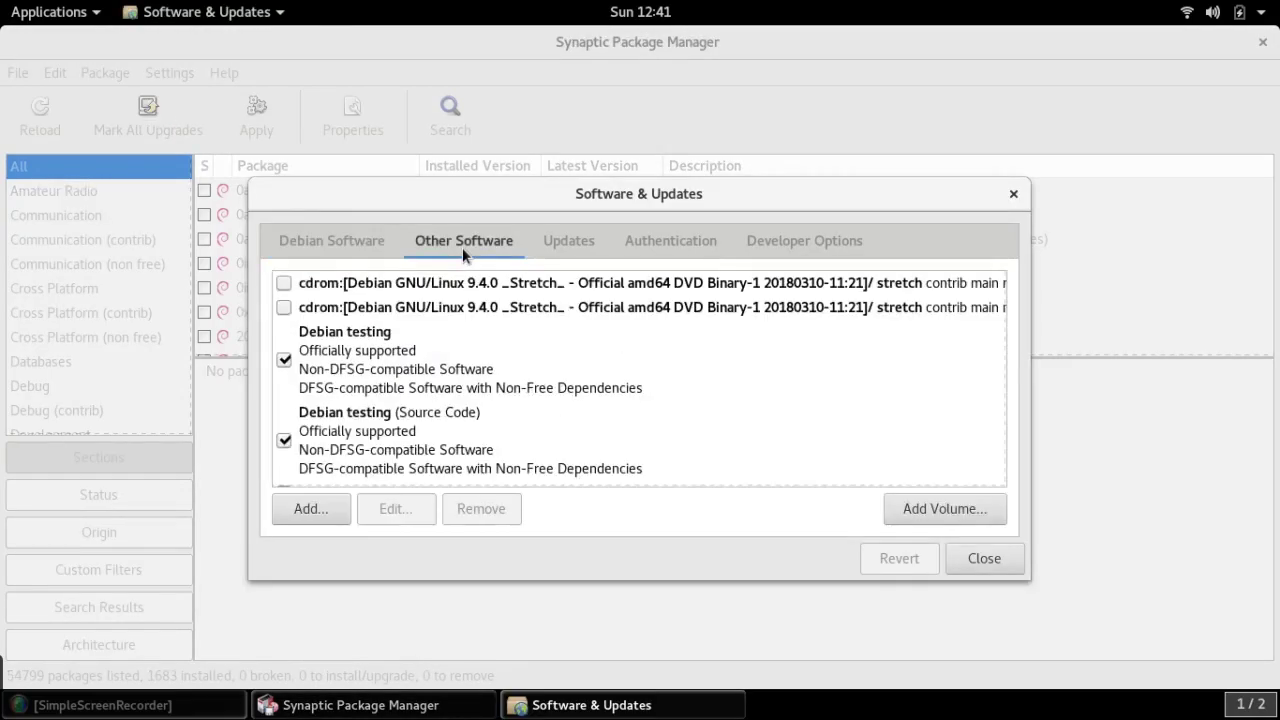
scroll(382, 423, down, 2)
scroll(382, 423, right, 1)
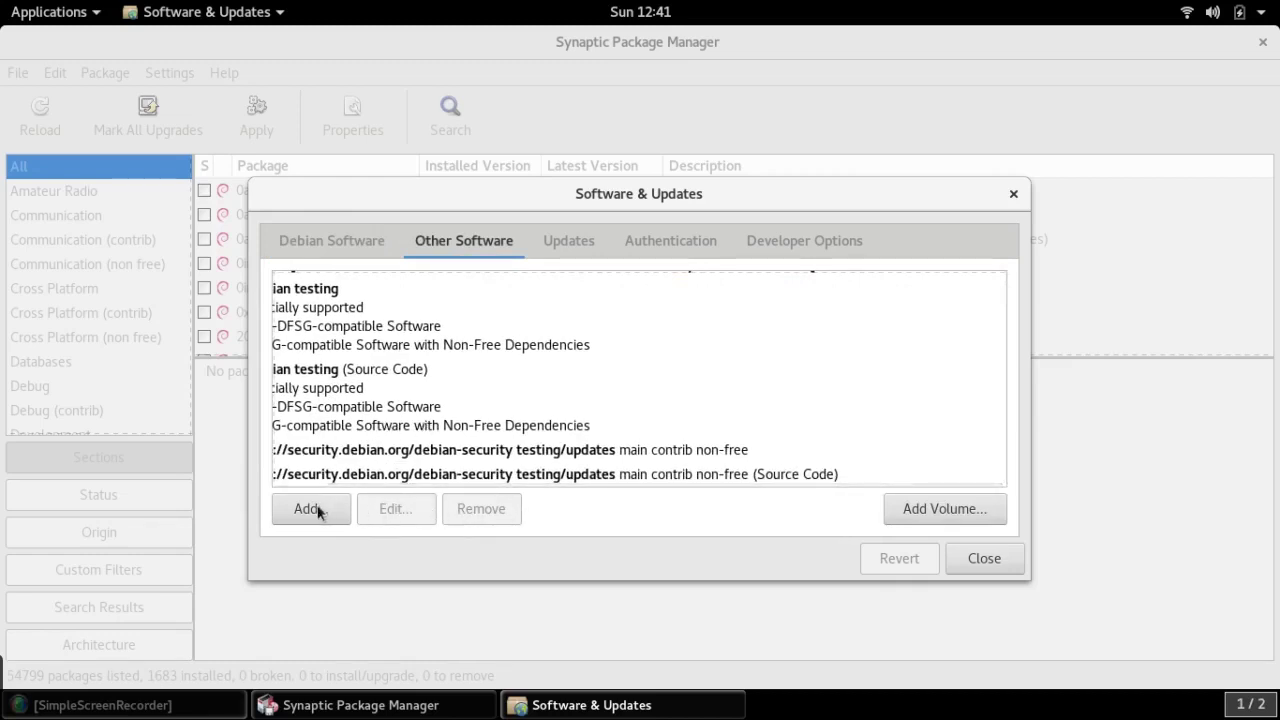
scroll(870, 290, up, 2)
scroll(870, 290, left, 1)
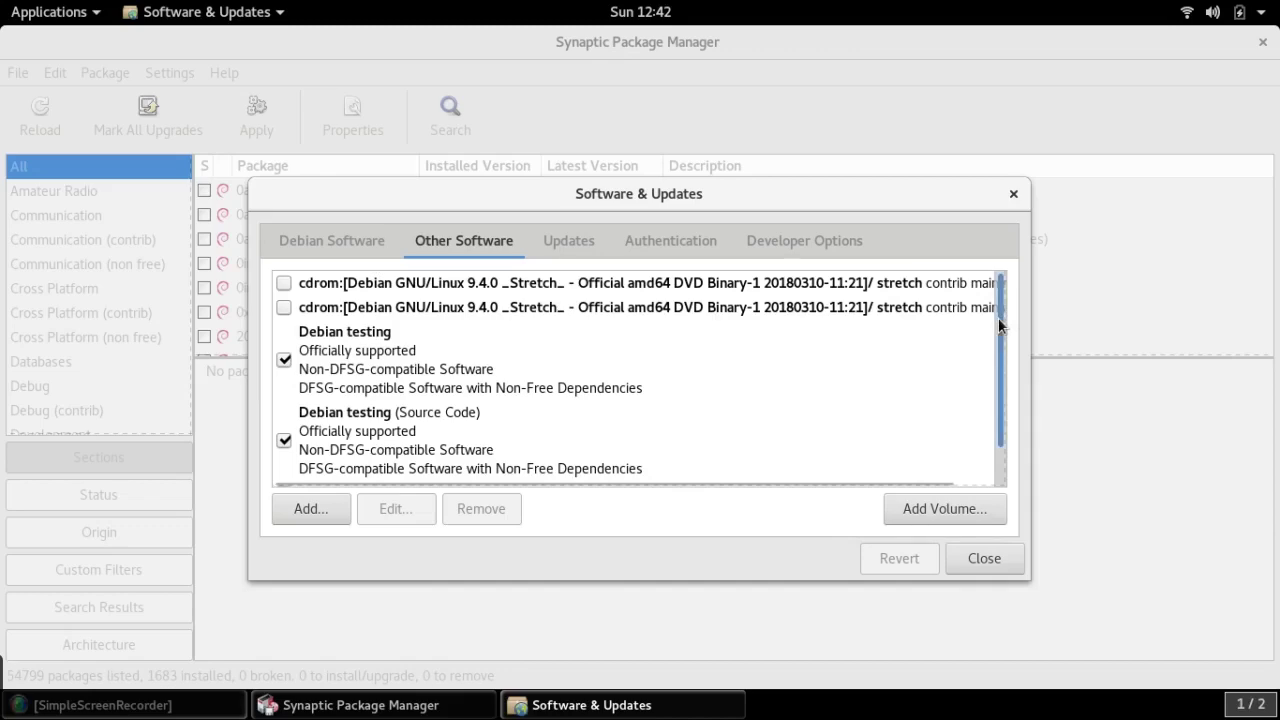
scroll(998, 318, down, 1)
click(1013, 193)
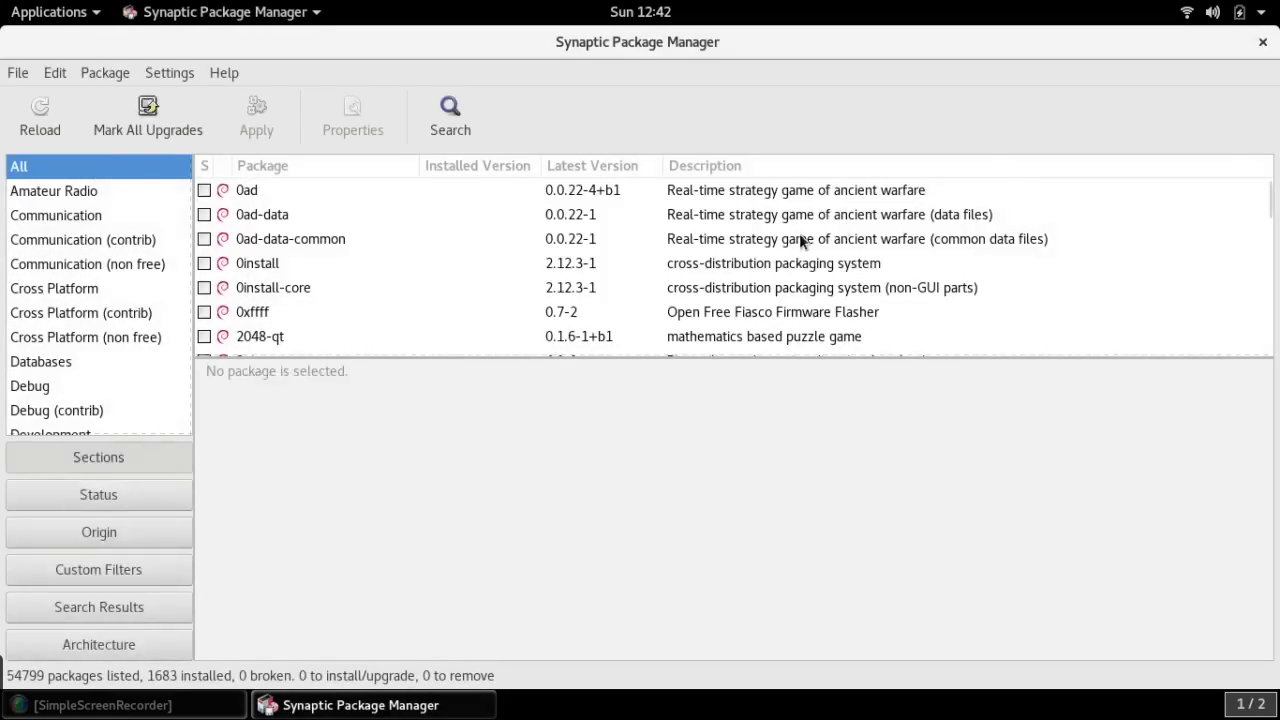
Search Synaptic's packages for 'libreoffice'
click(451, 101)
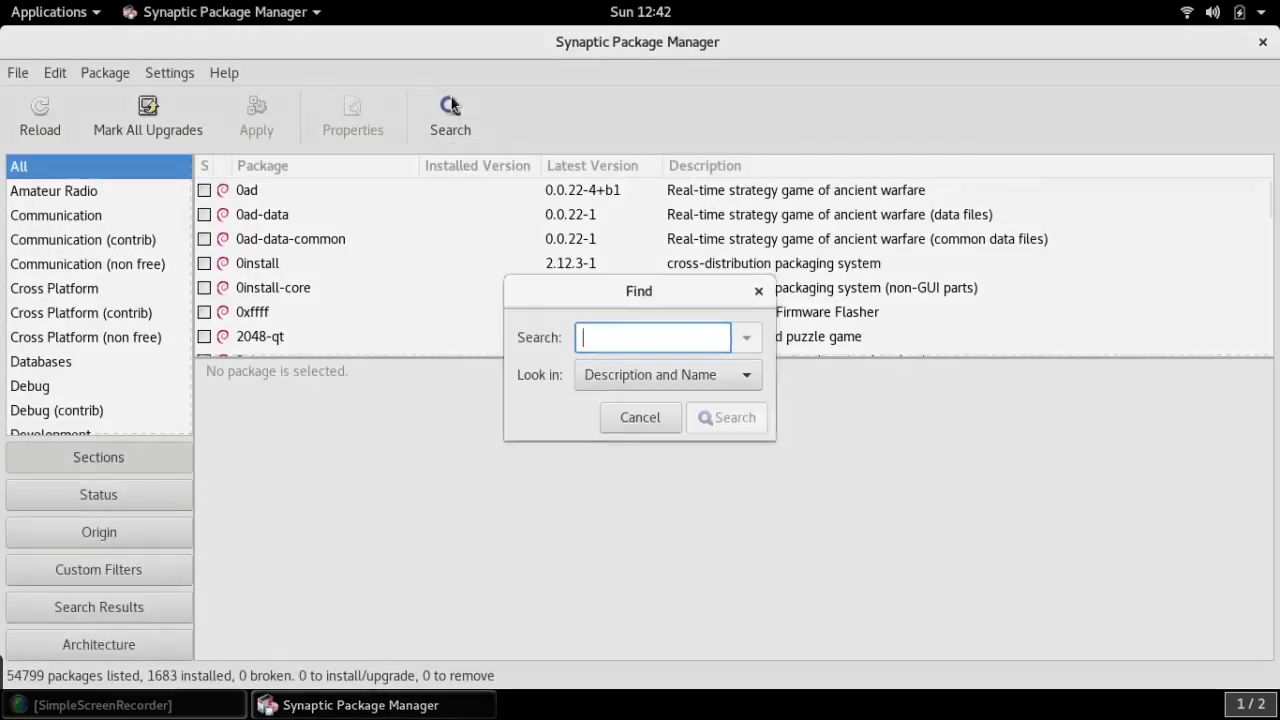
text(l)
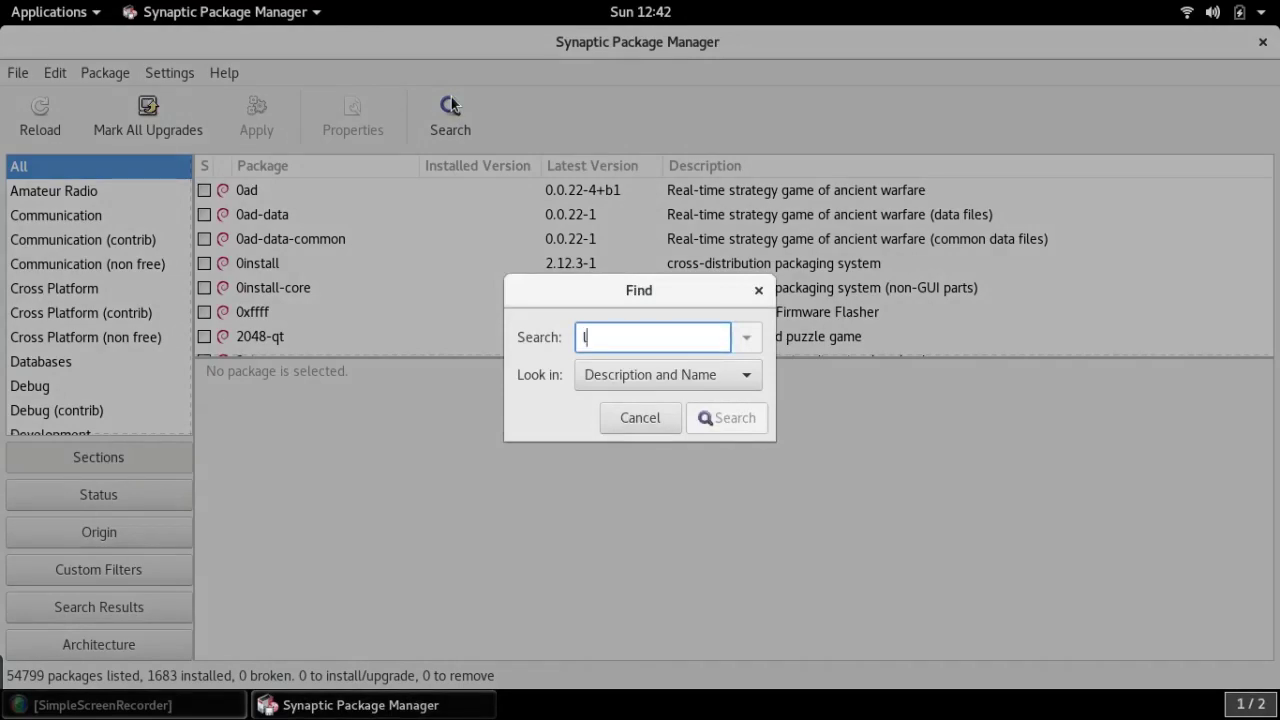
text(ibre)
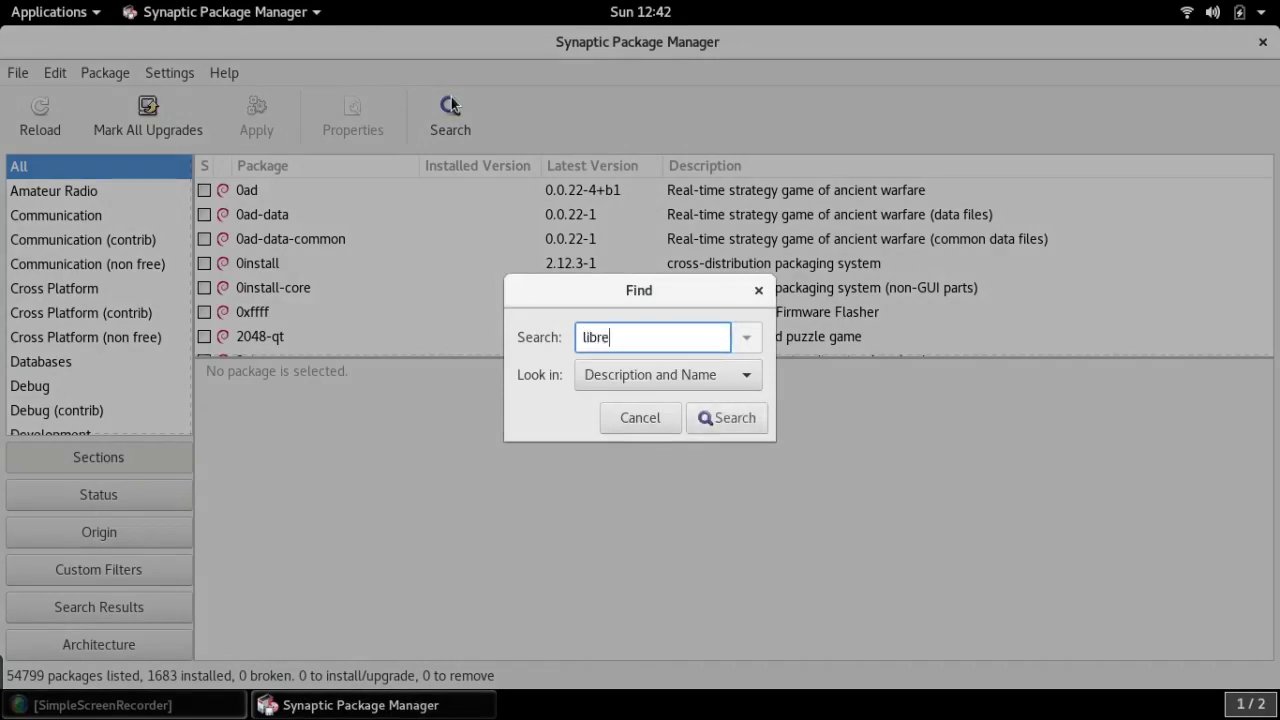
text(office)
click(710, 424)
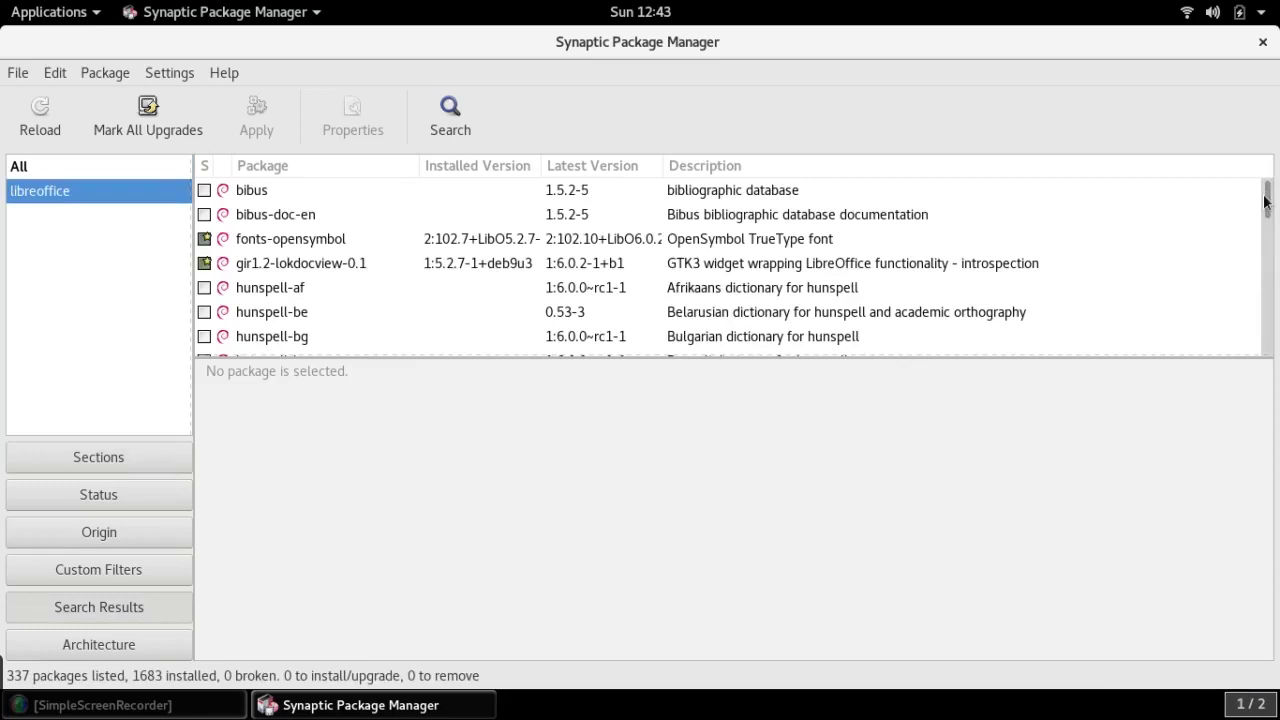
drag(1266, 205, 324, 239)
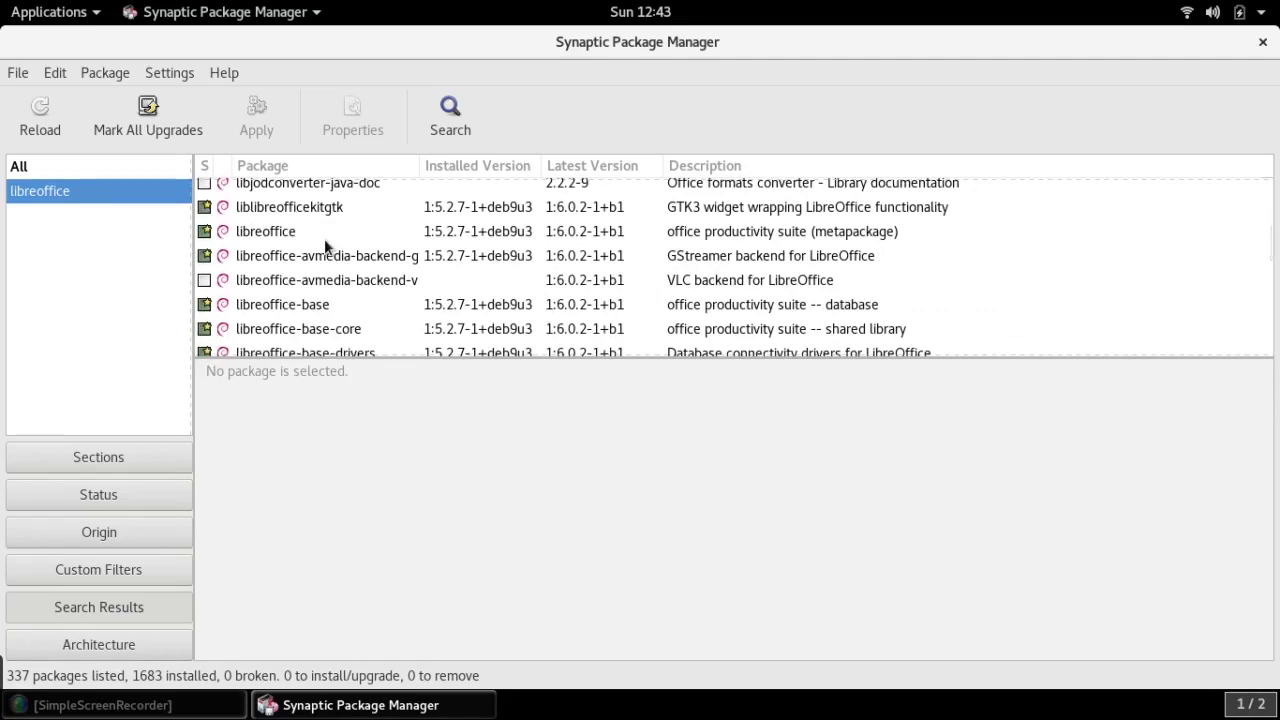
Mark the libreoffice metapackage for upgrade and accept its additional required changes
click(206, 233)
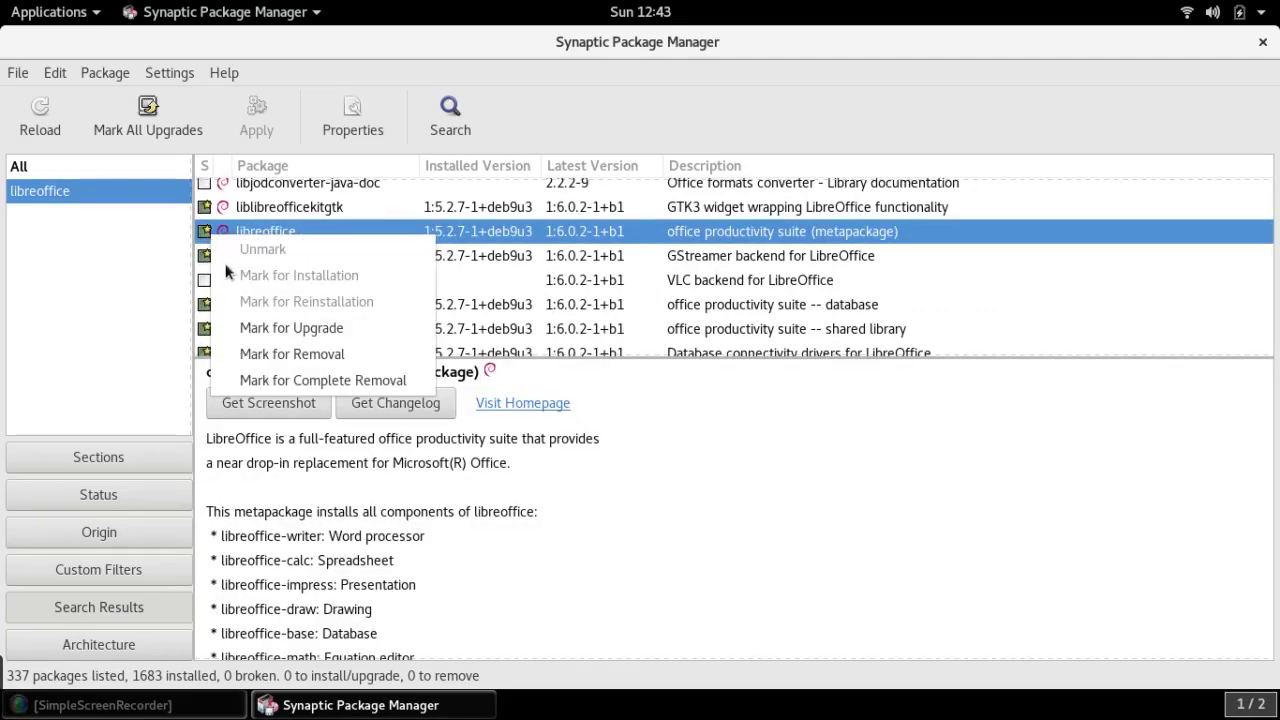
click(254, 323)
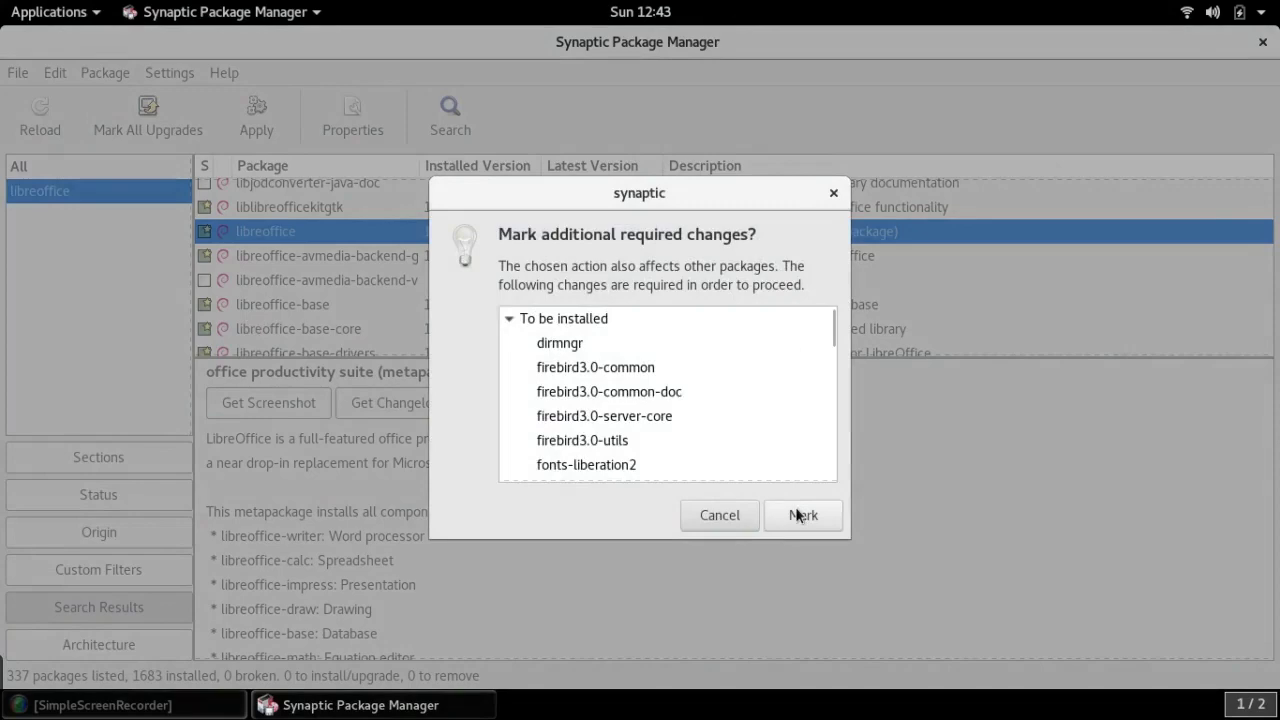
click(801, 515)
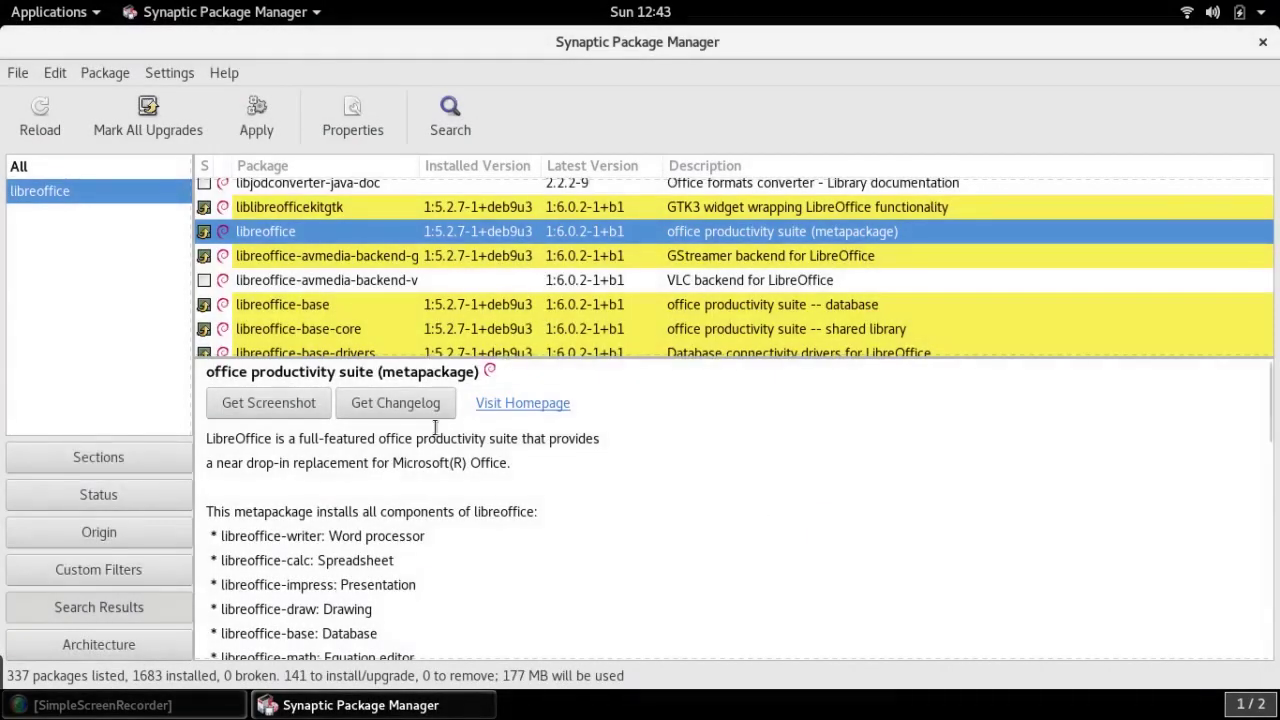
Apply the queued LibreOffice upgrade, allowing automatic service restarts, until 1731 packages are installed
click(253, 121)
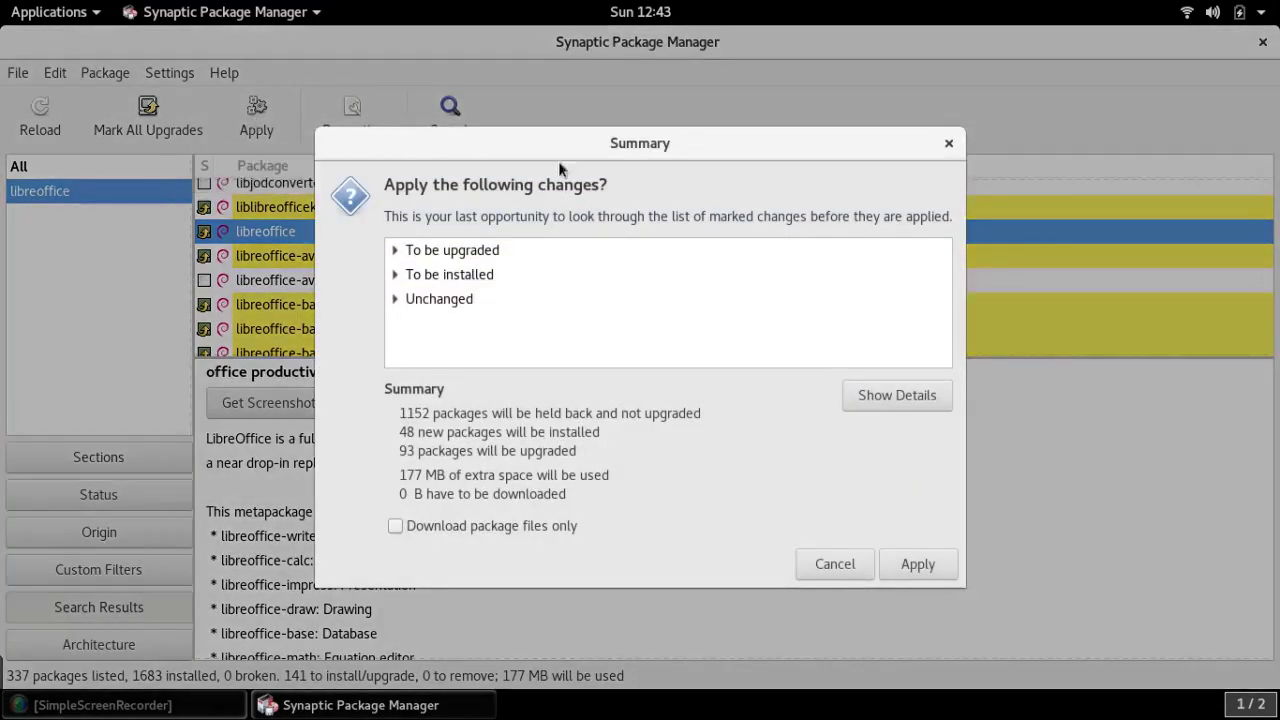
click(854, 405)
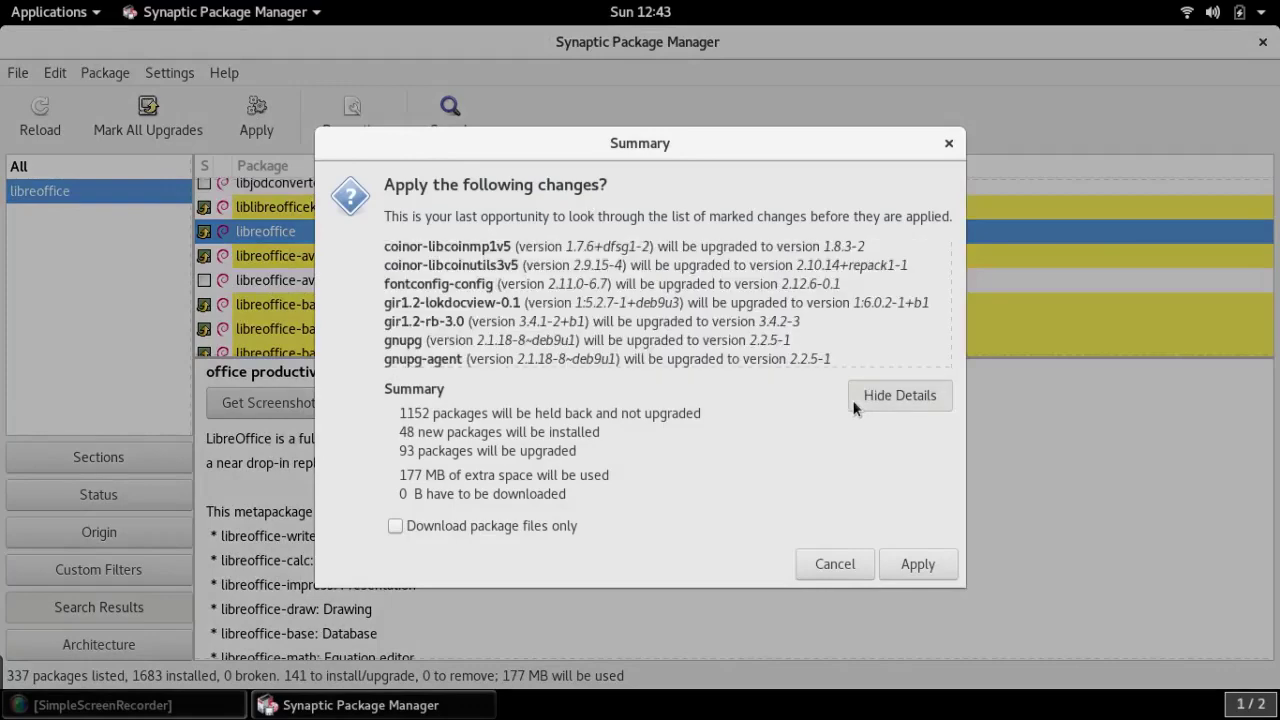
click(914, 564)
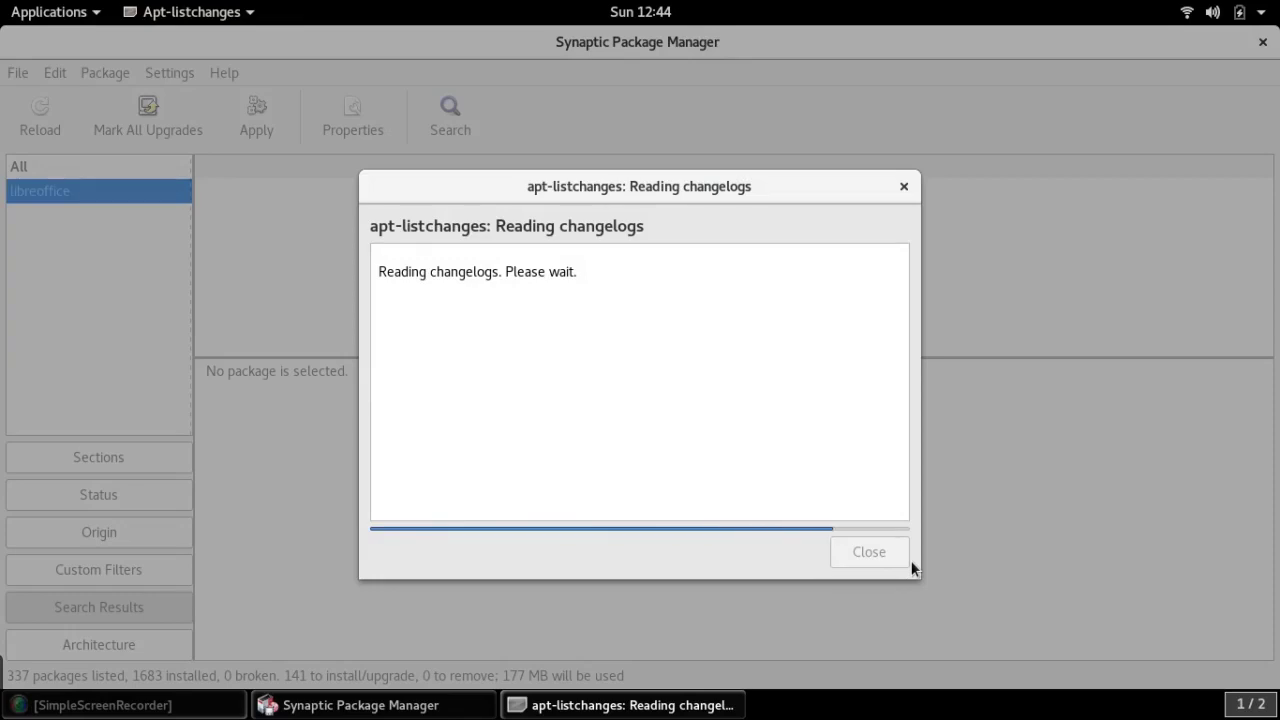
click(903, 189)
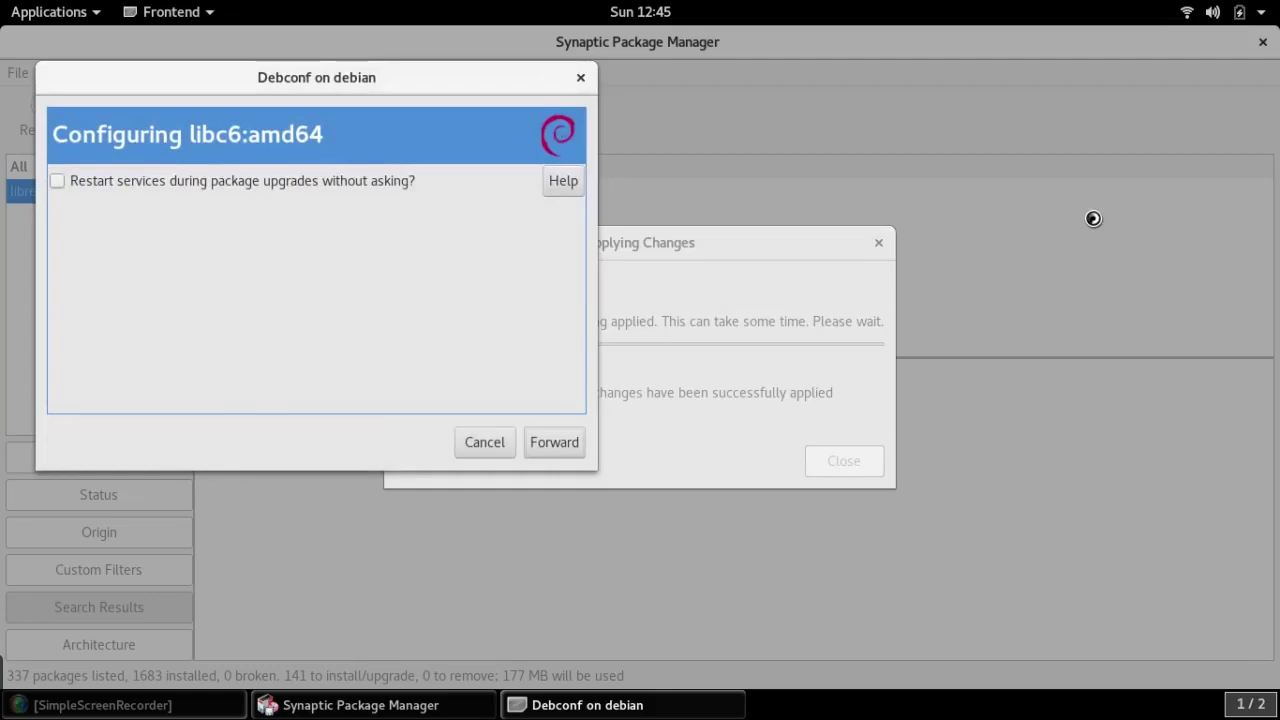
click(57, 181)
click(536, 443)
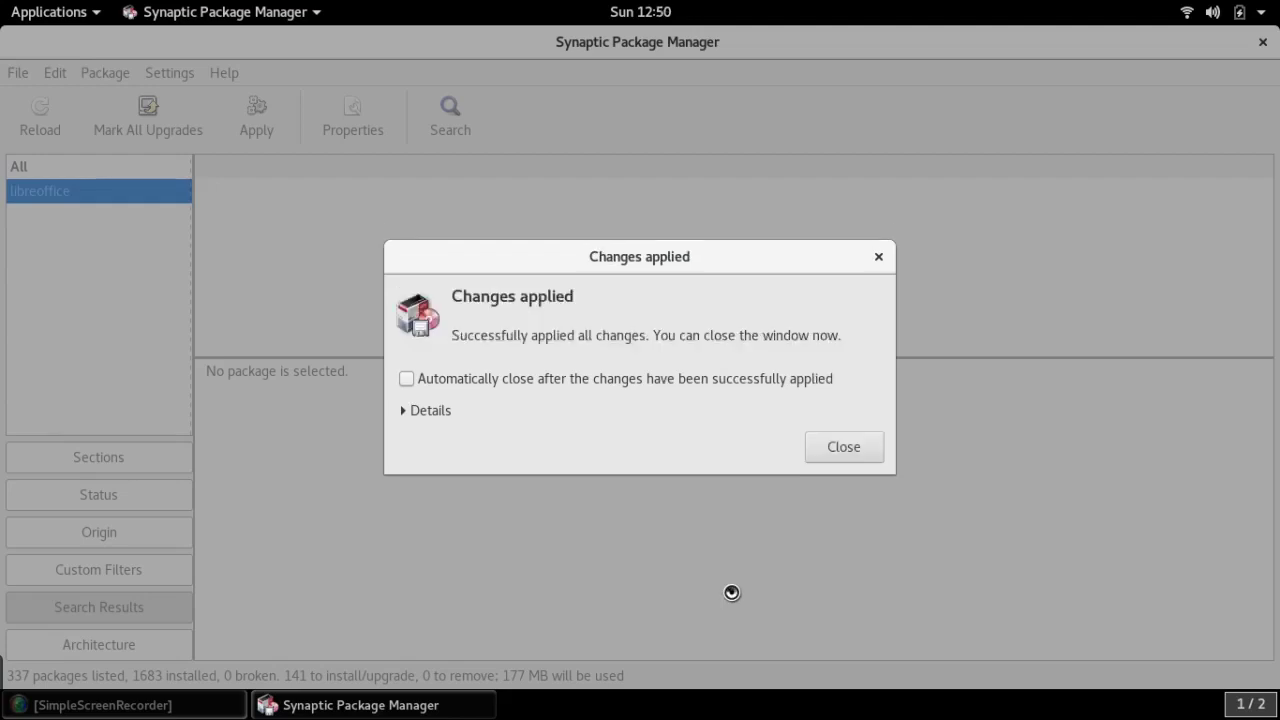
click(830, 455)
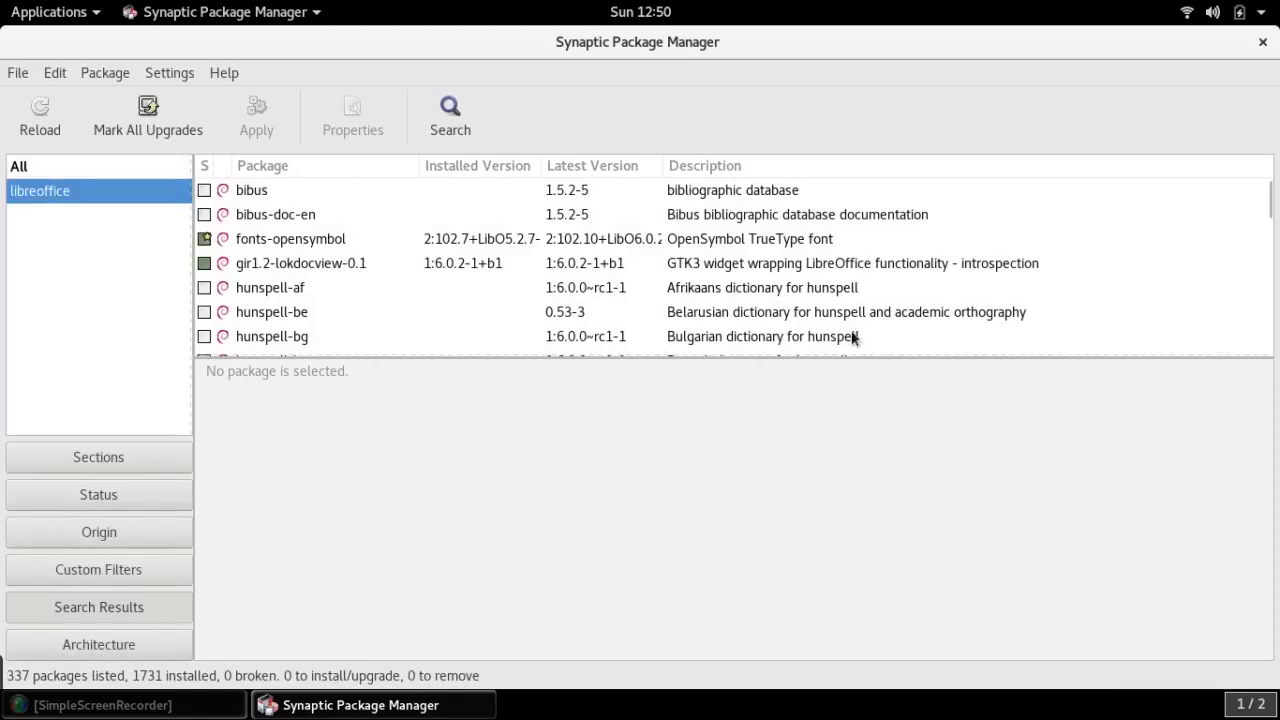
Minimize Synaptic and launch LibreOffice from Applications > Office
right_click(1175, 46)
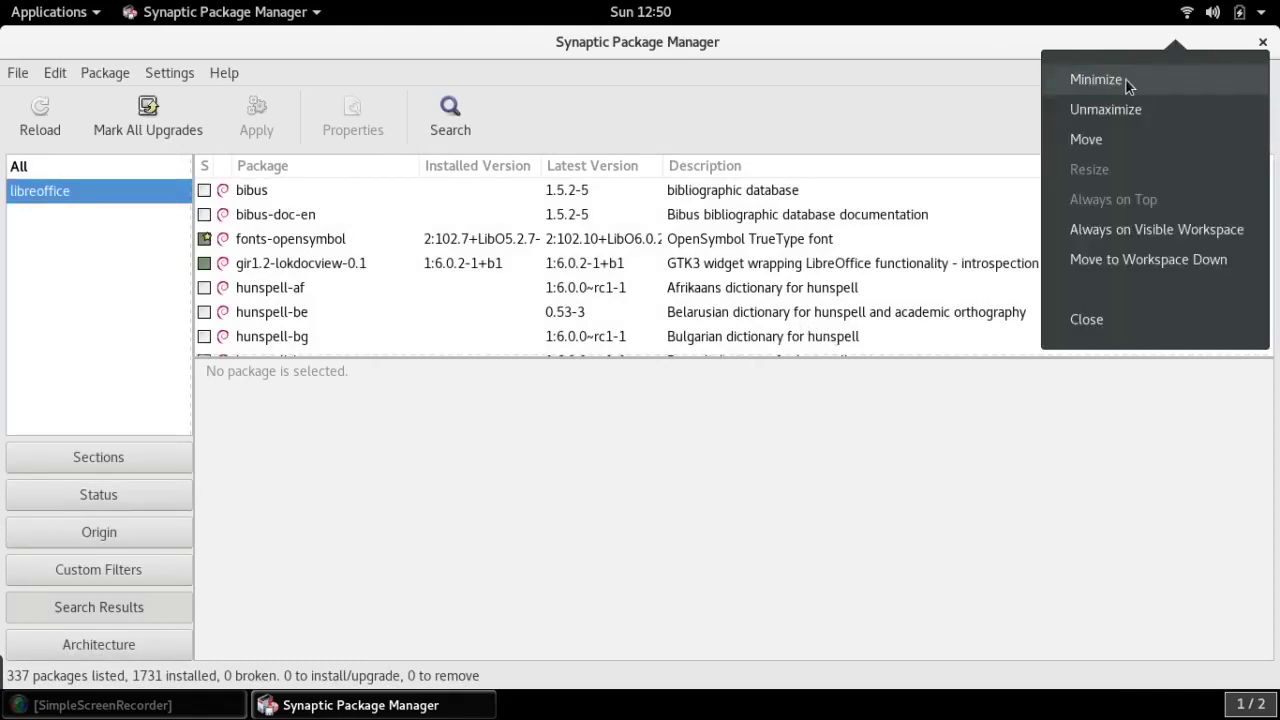
click(1125, 79)
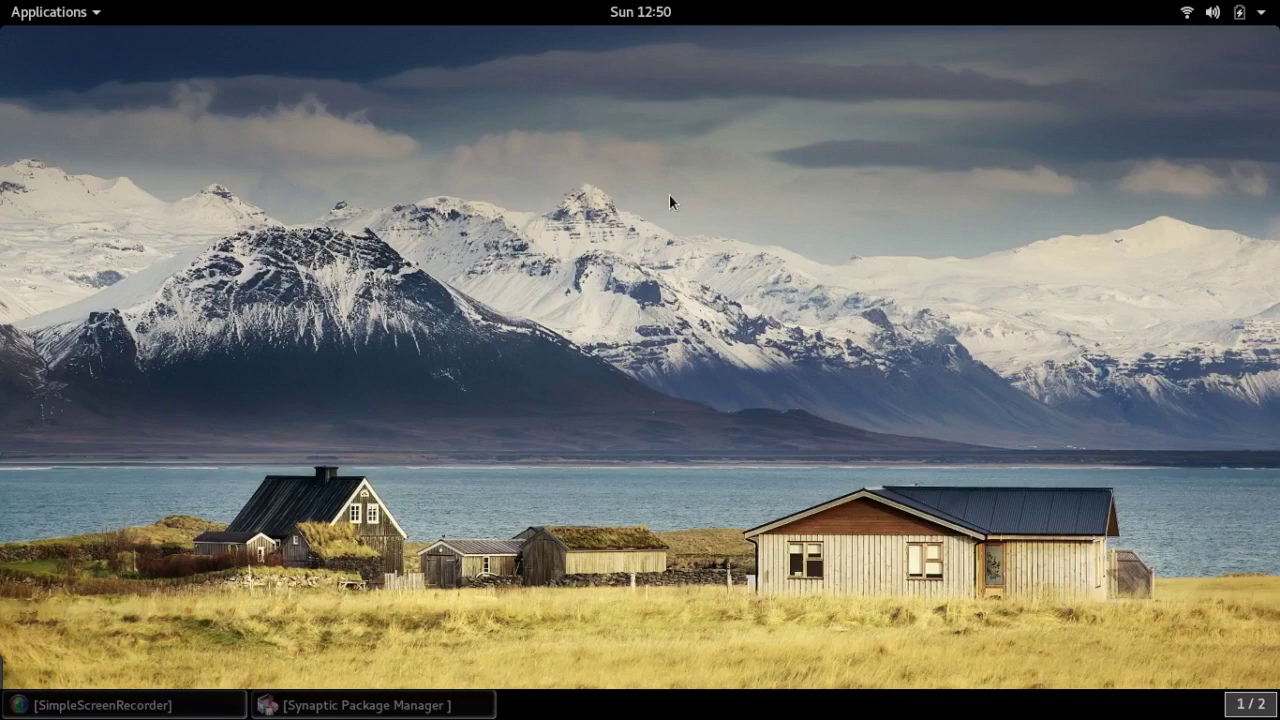
click(42, 16)
mouse_move(79, 221)
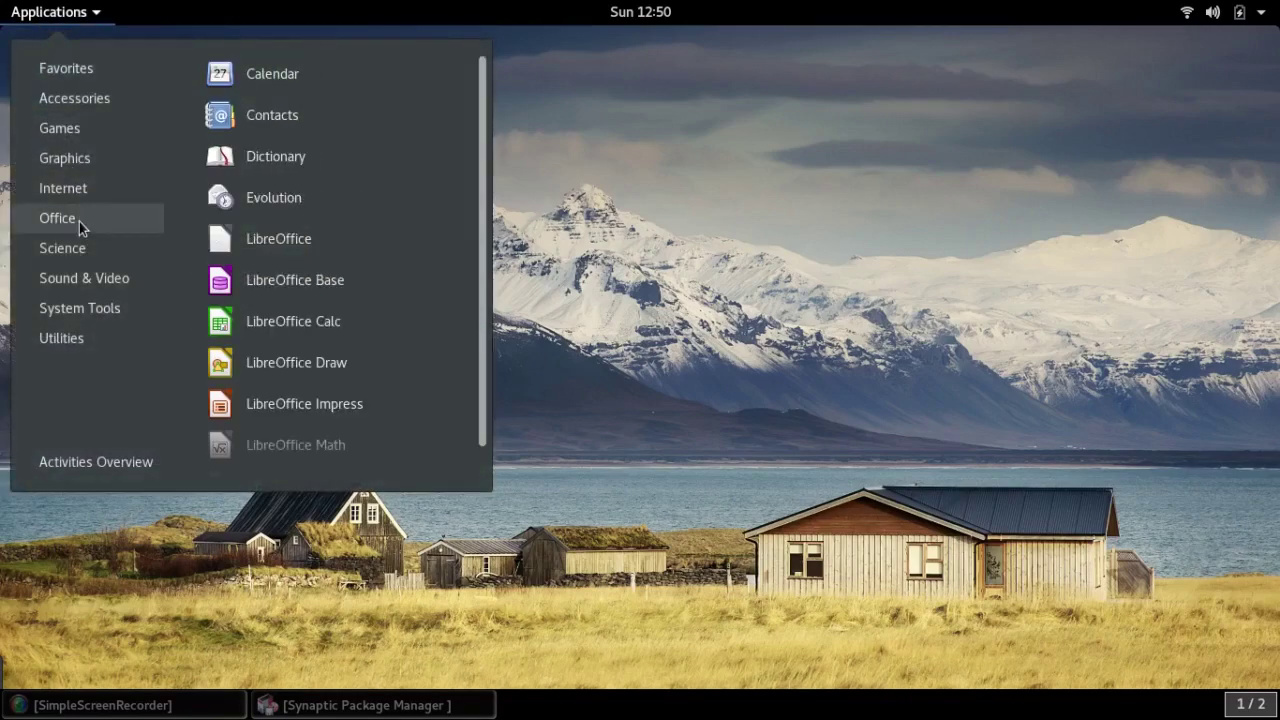
click(283, 246)
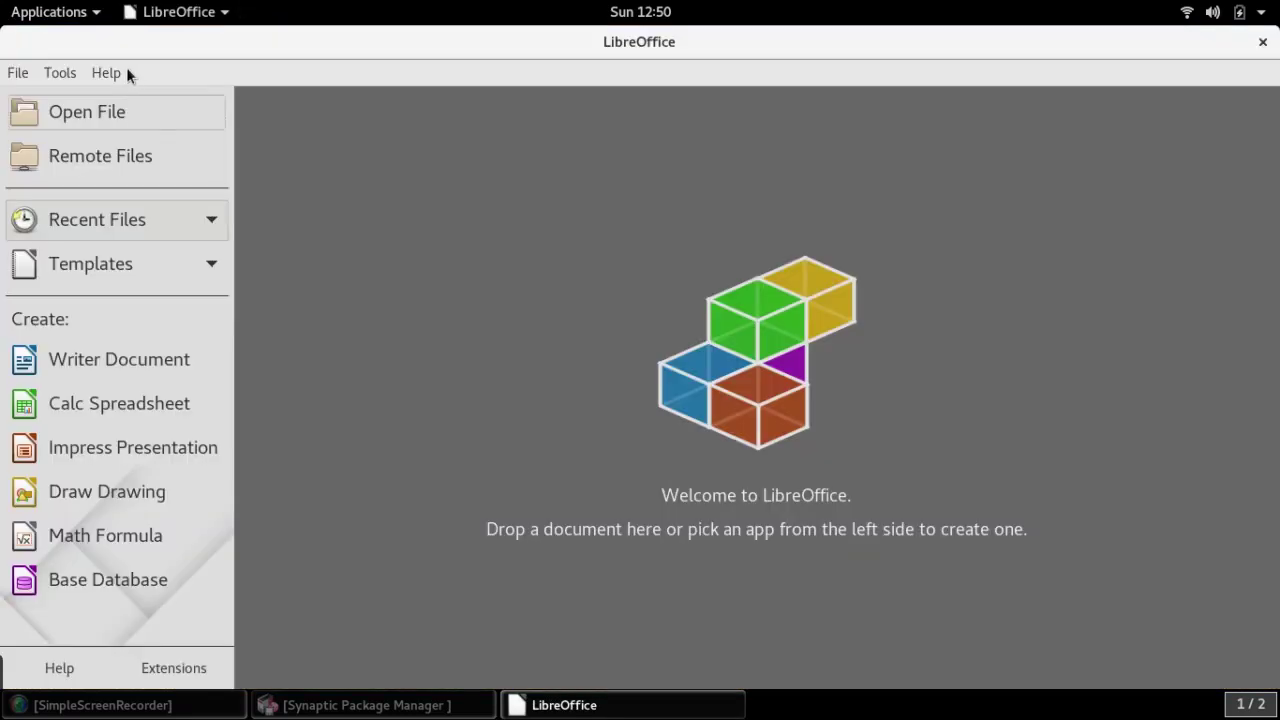
Confirm in Help > About that LibreOffice is version 6.0.2.1, then close LibreOffice
click(126, 69)
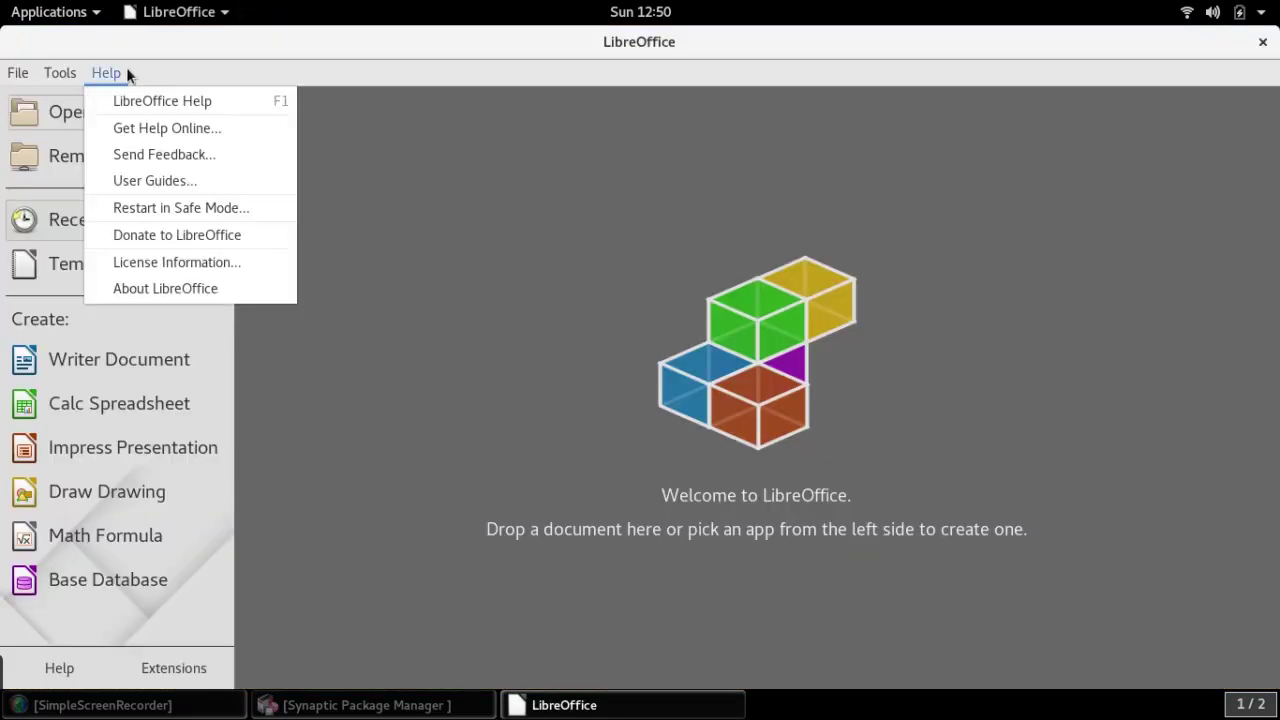
click(201, 296)
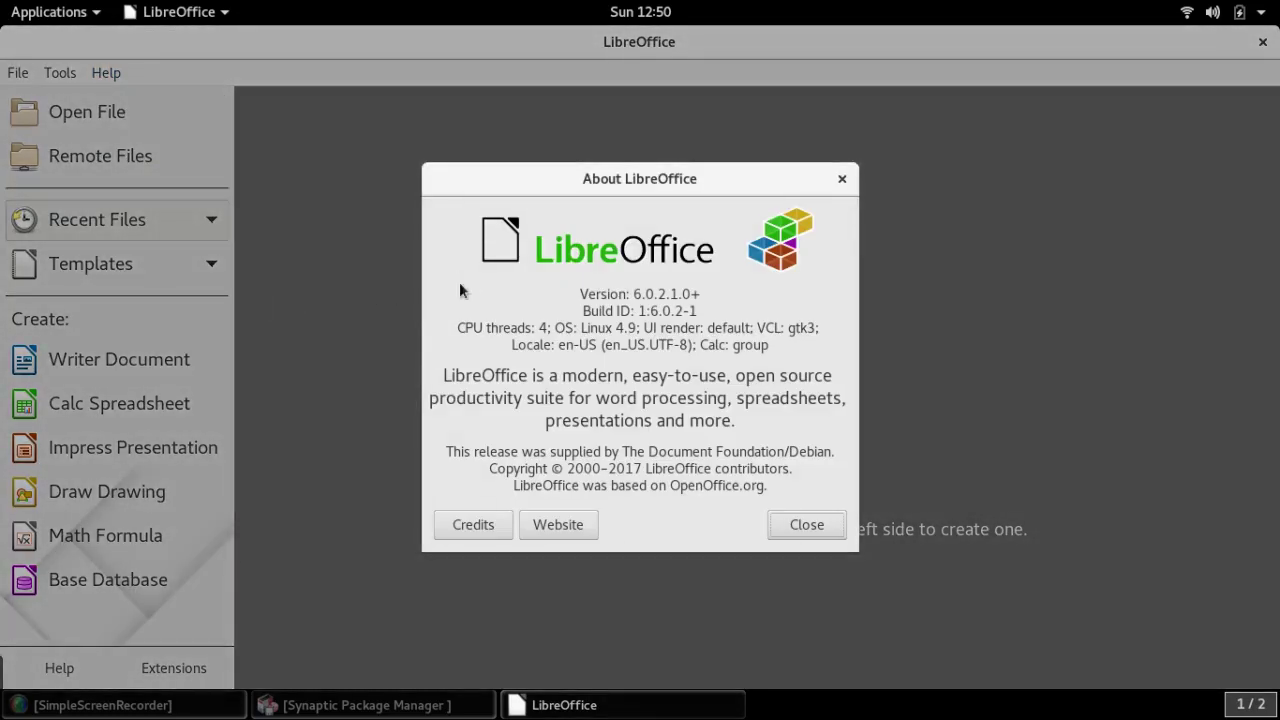
click(841, 181)
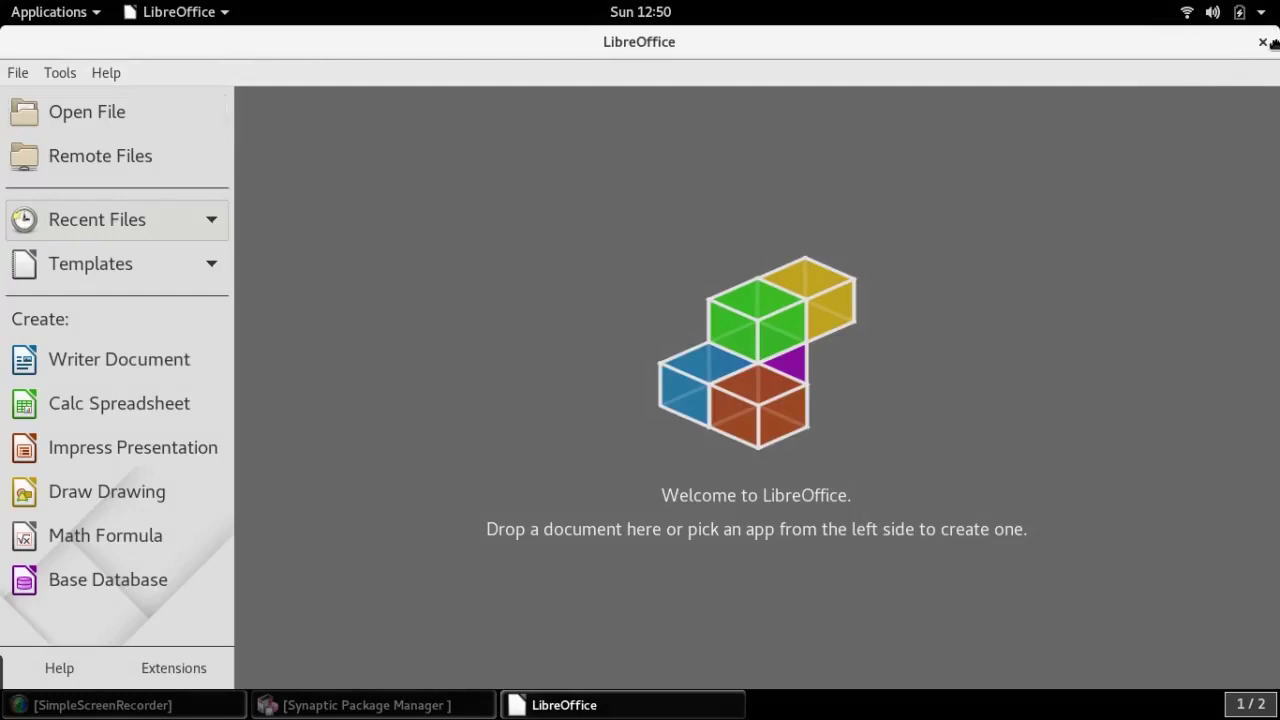
click(1266, 42)
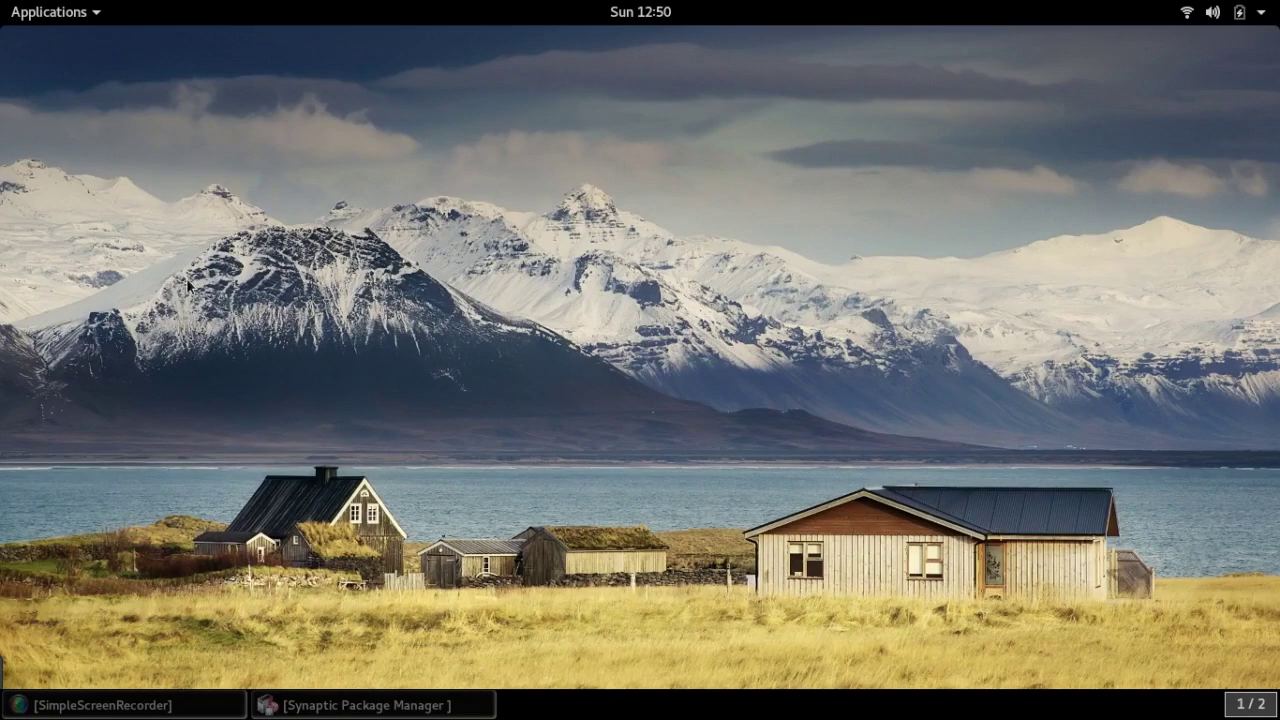
Restore Synaptic and search its packages for musescore
click(325, 700)
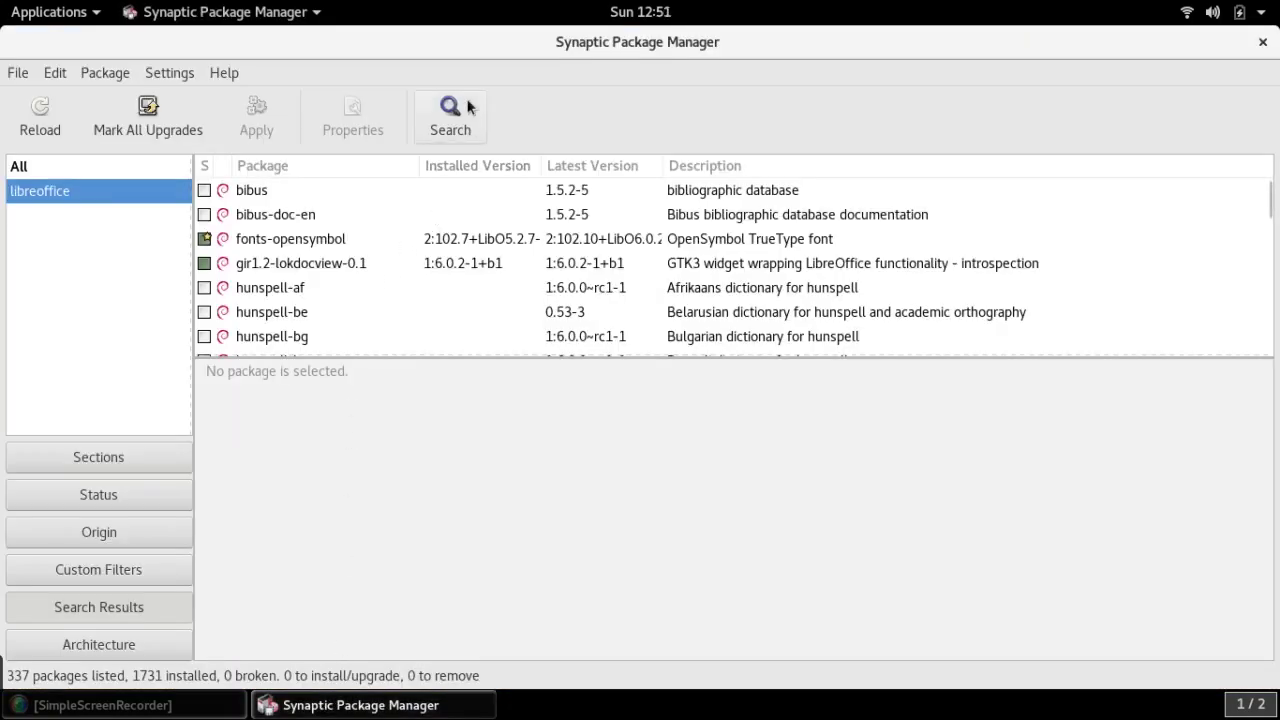
click(441, 107)
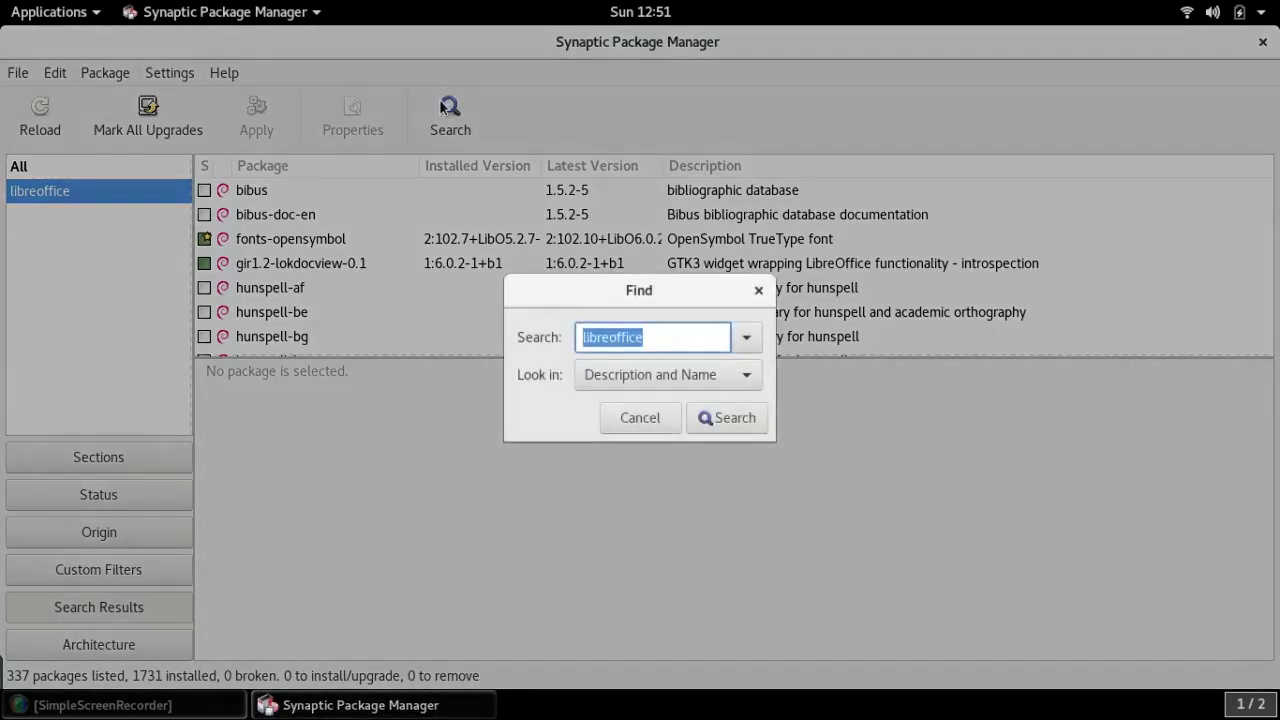
text(mu)
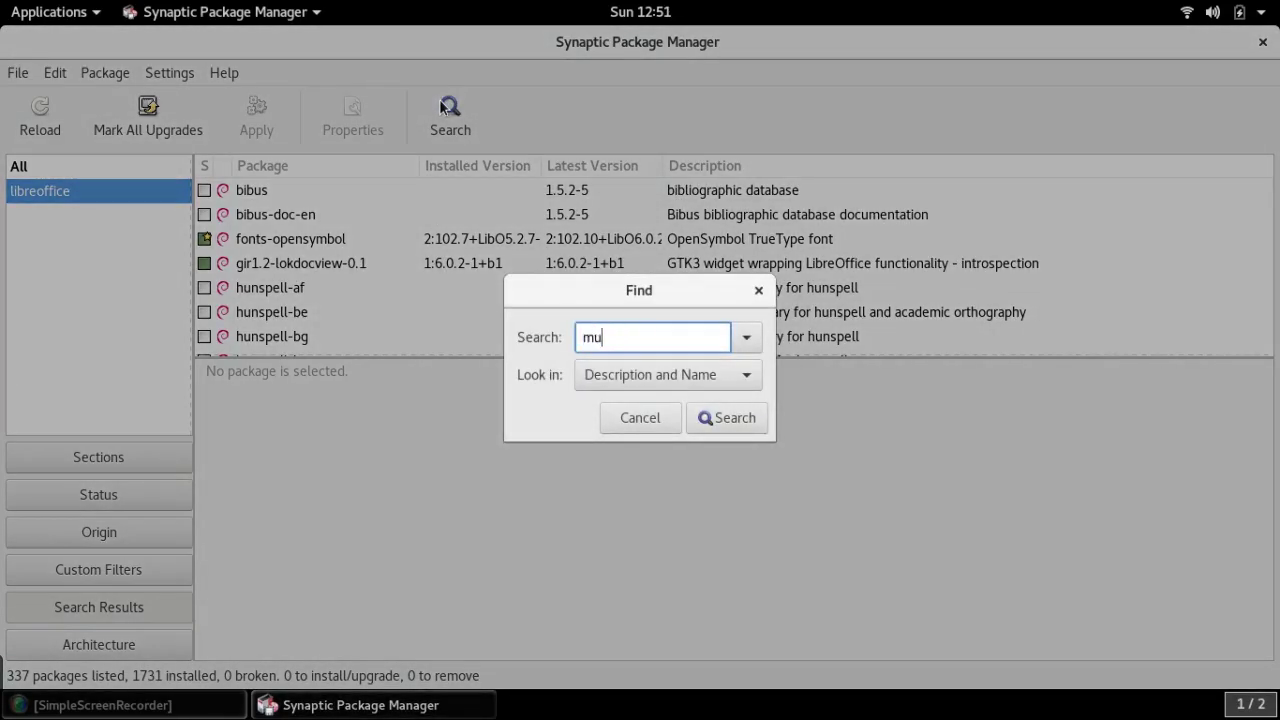
text(sescore)
click(707, 422)
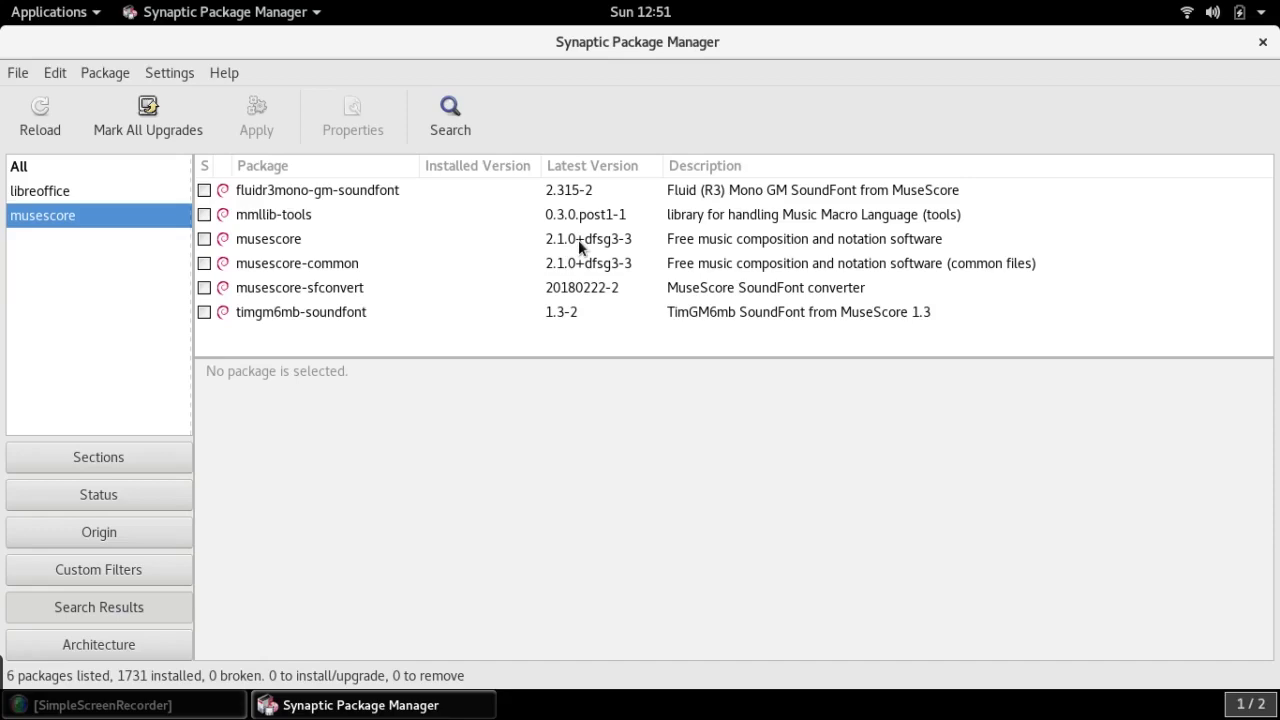
Search Synaptic for kdenlive (17.12.3-1 available), then close the package manager
click(446, 112)
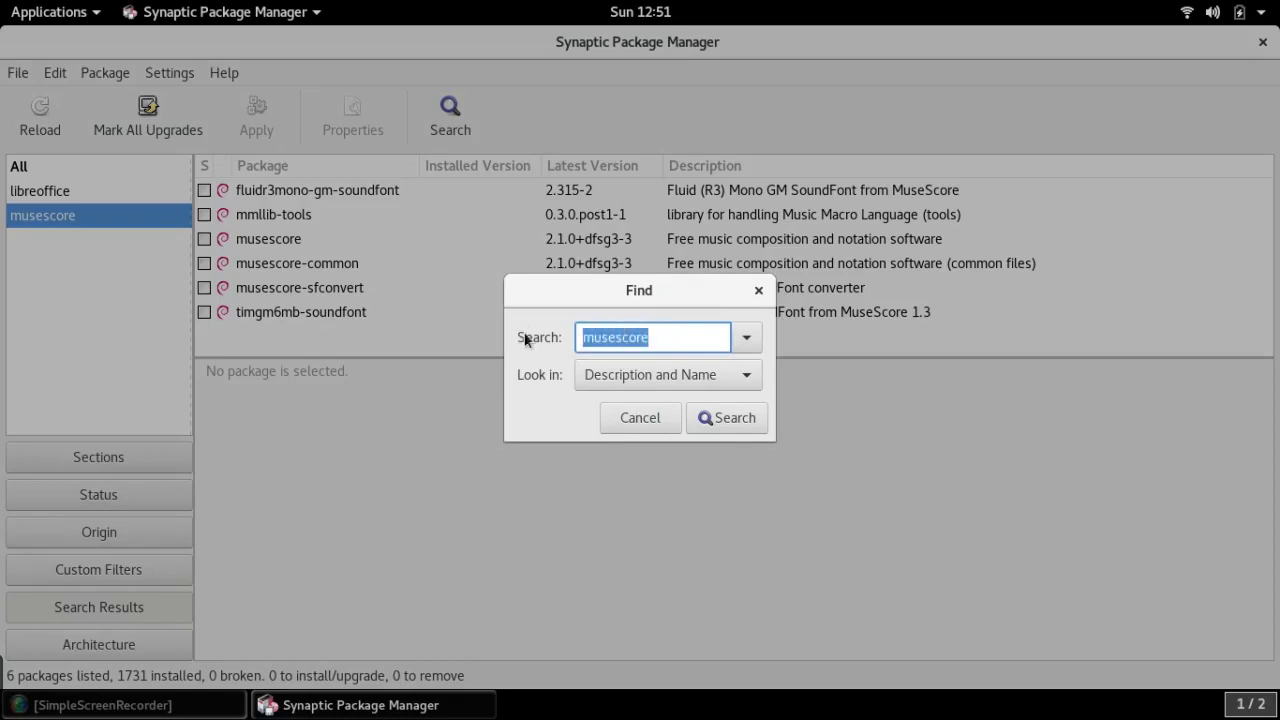
text(enlive)
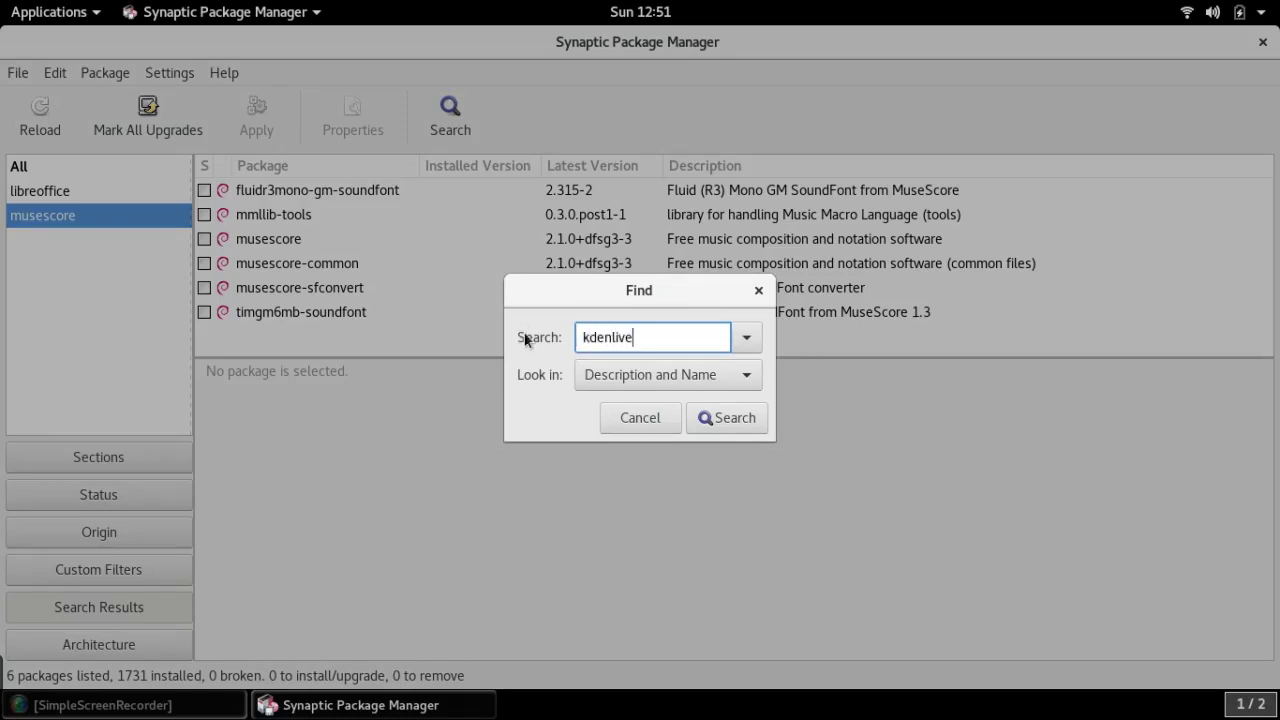
click(700, 423)
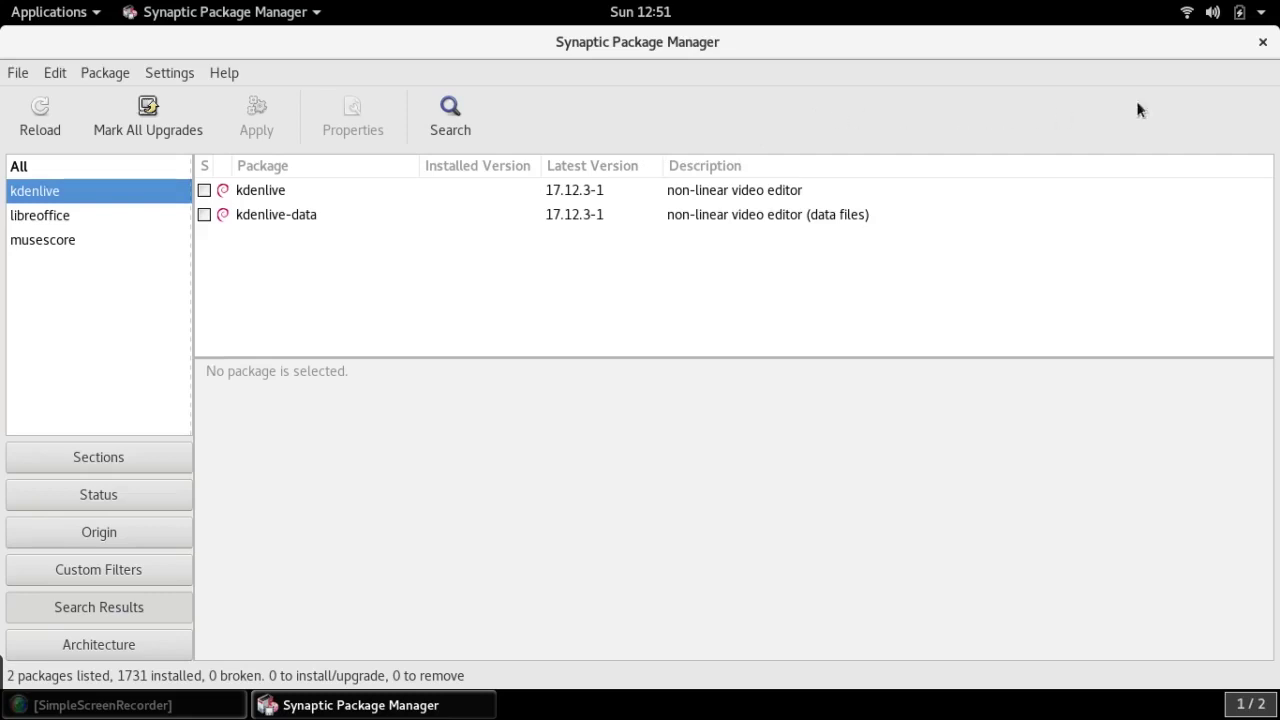
click(1263, 43)
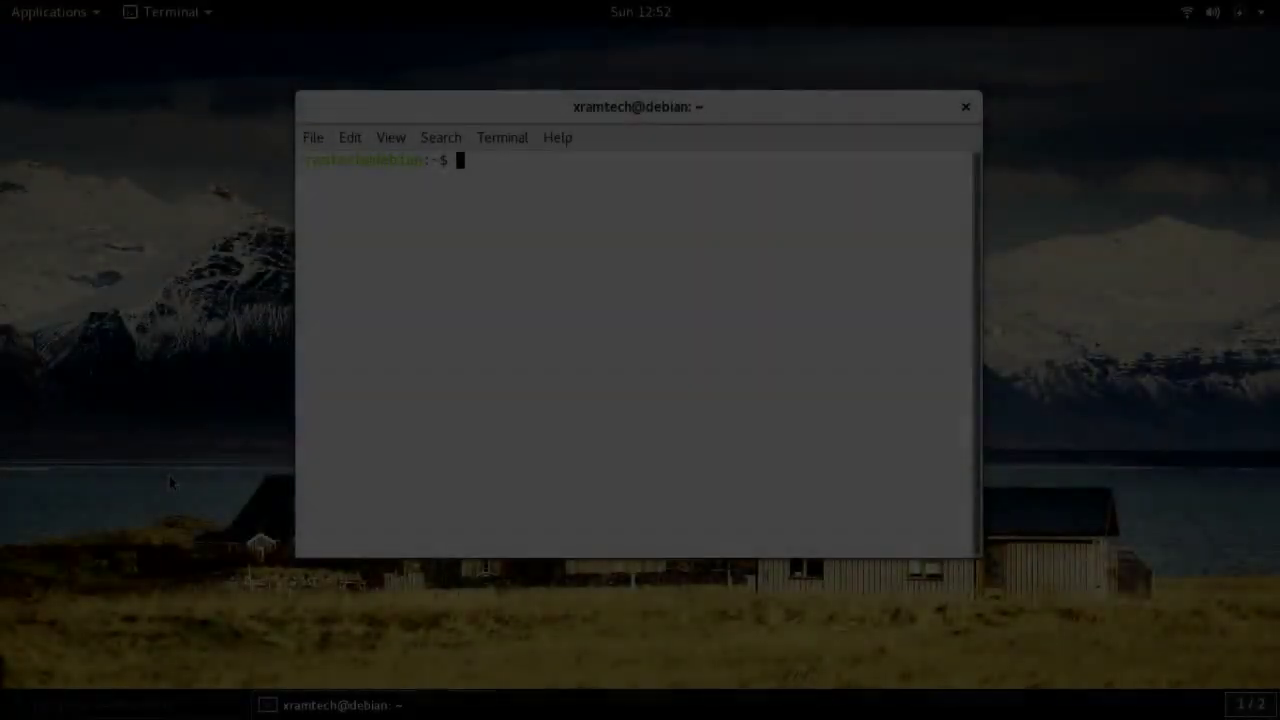
Launch Tweak Tool, switch on Maximize and Minimize titlebar buttons under Windows, then close it
key(super)
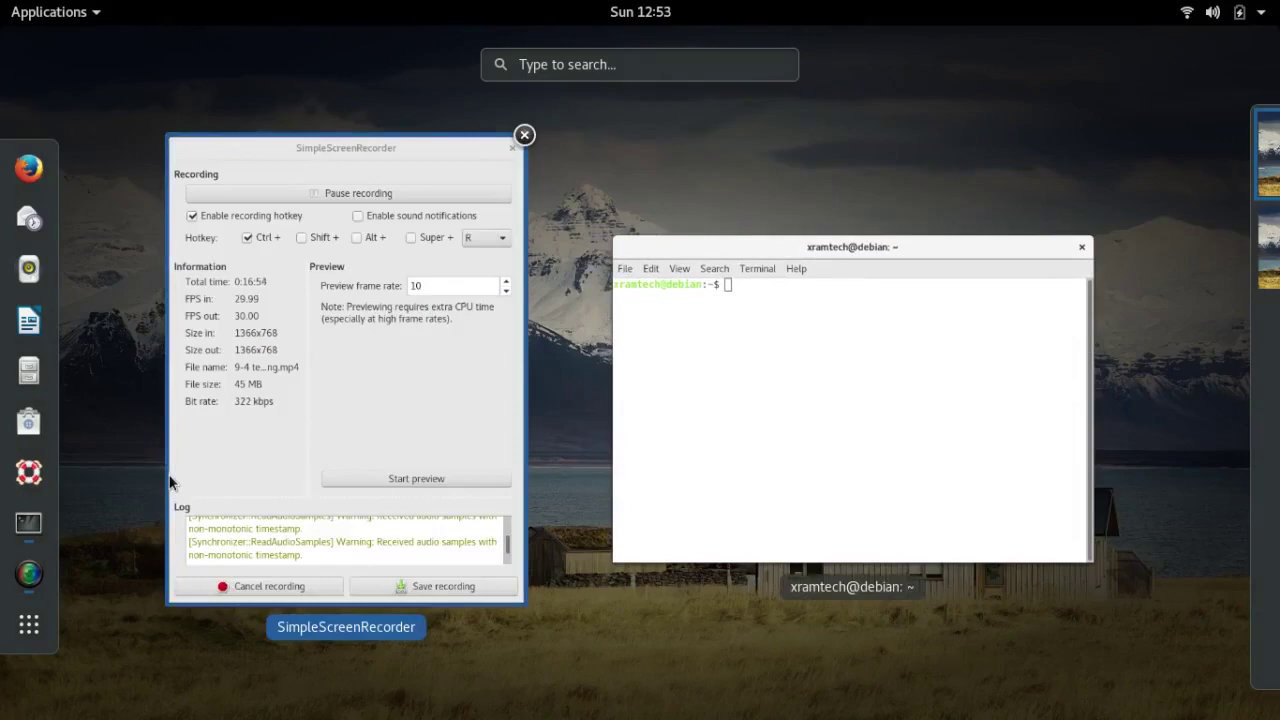
text(twe)
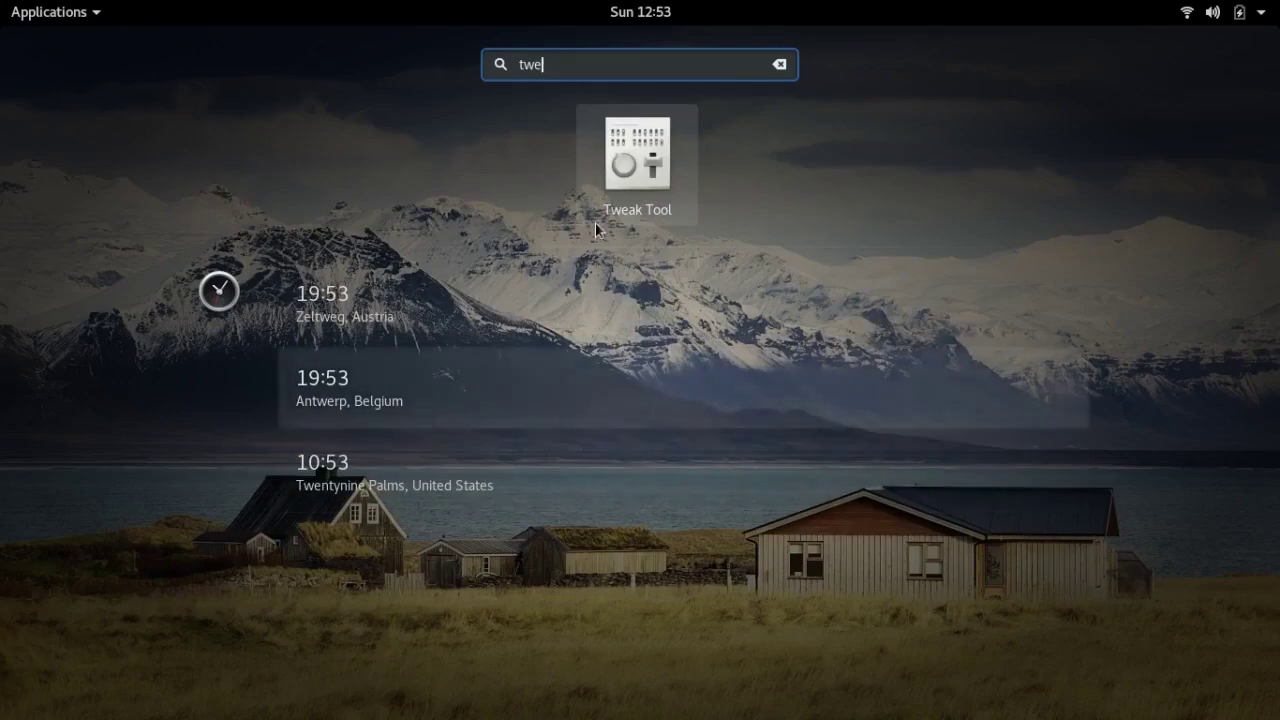
click(630, 158)
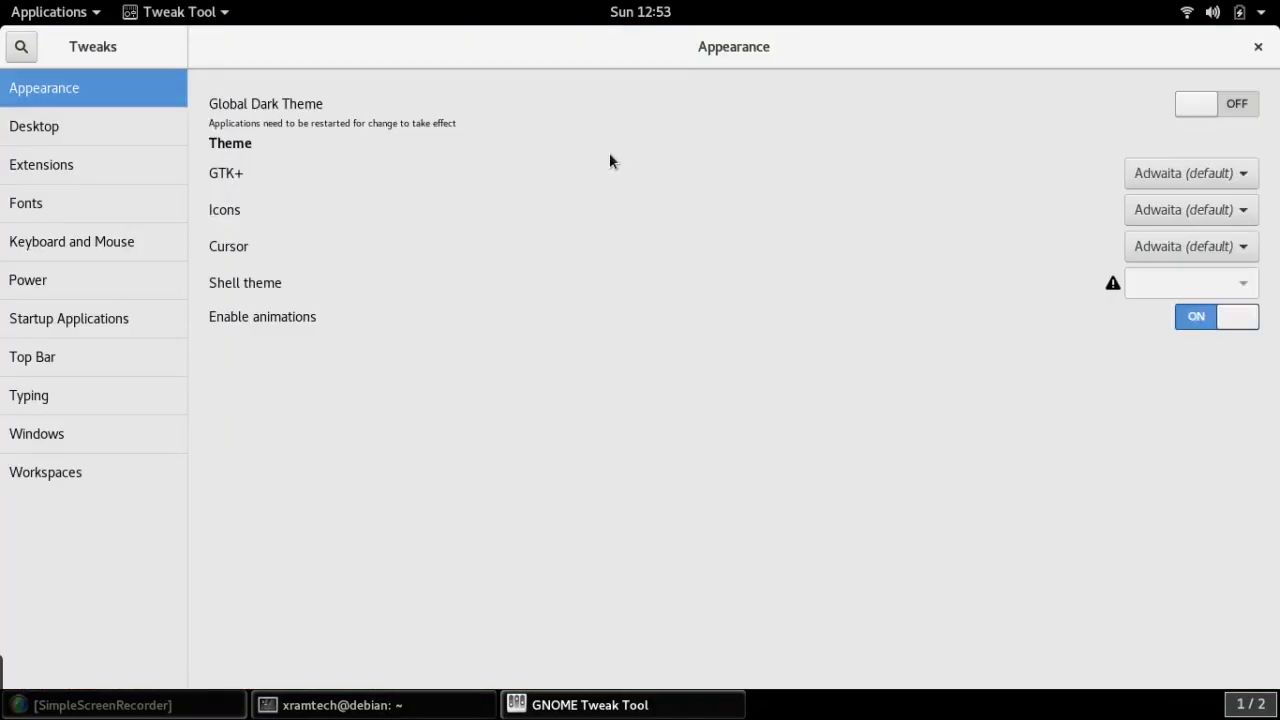
click(36, 437)
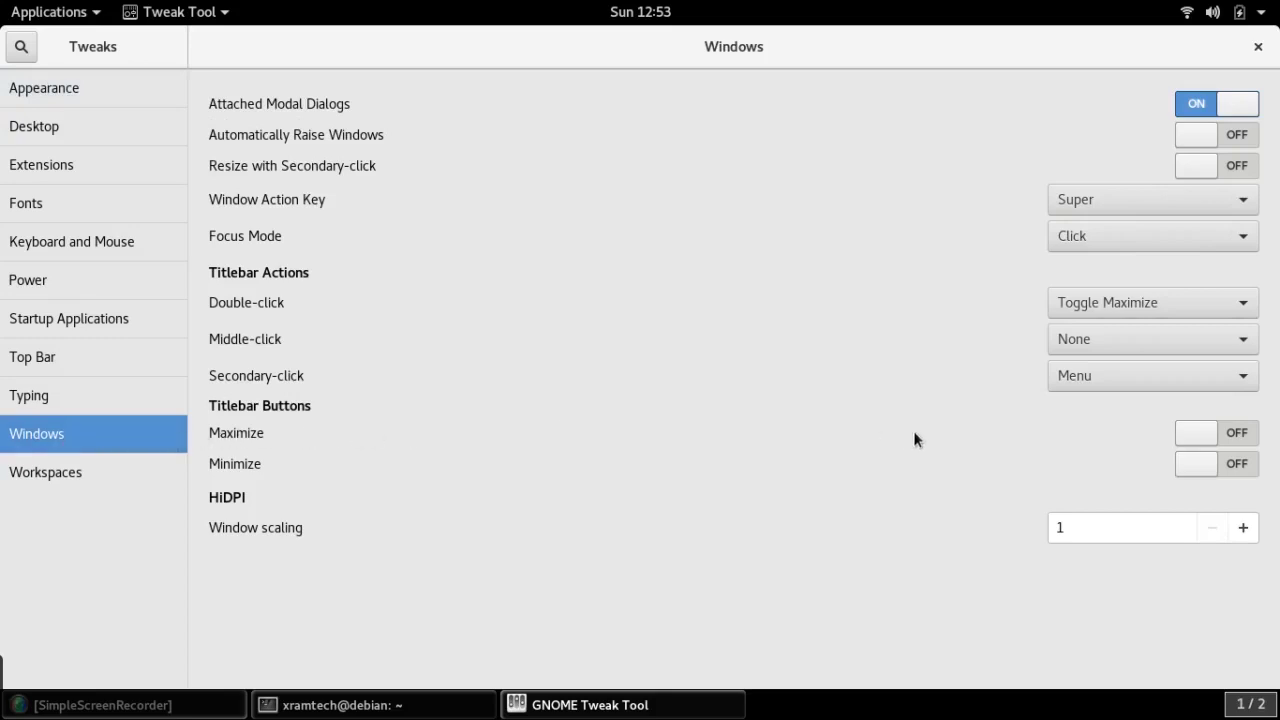
click(1201, 435)
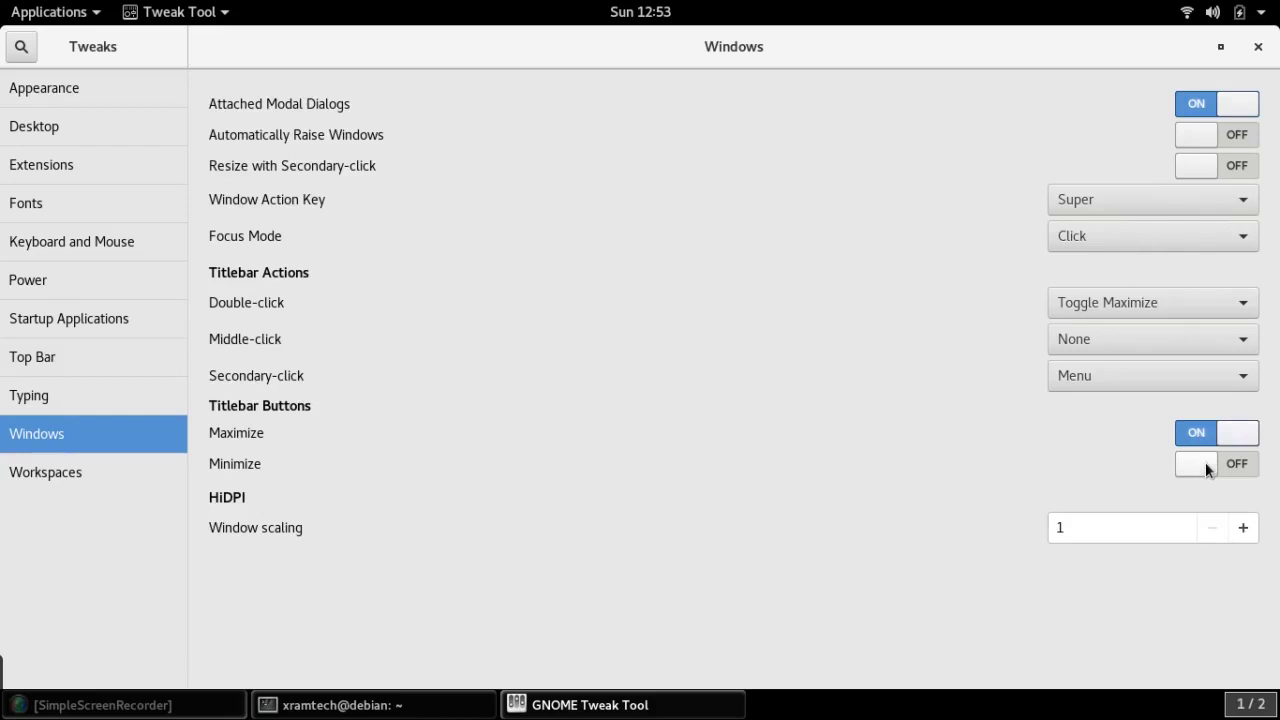
click(1205, 465)
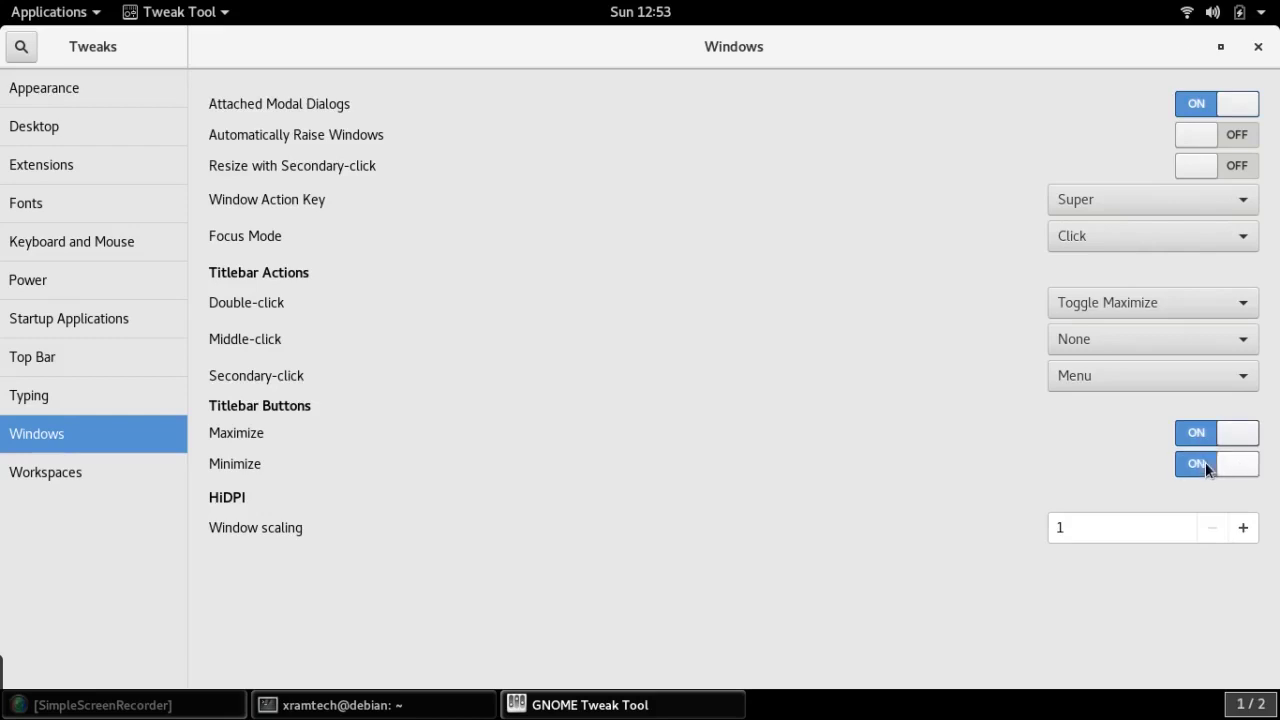
click(1260, 49)
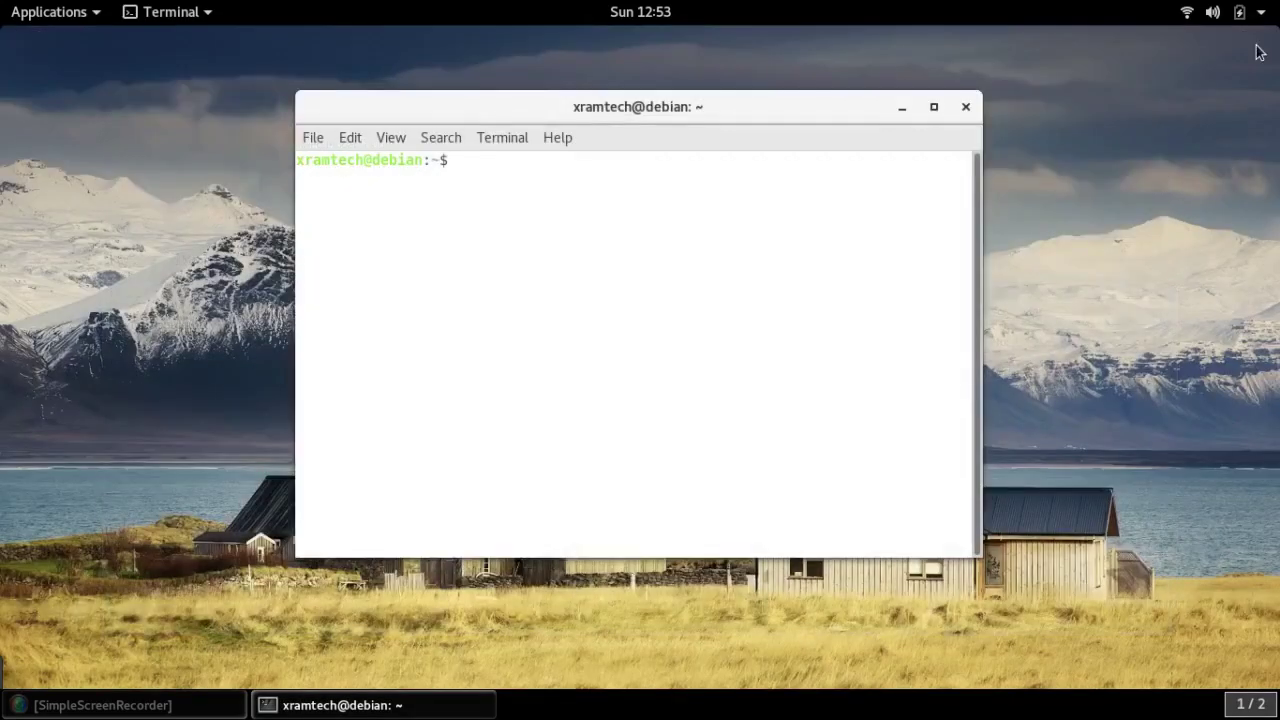
Maximize the terminal and zoom its text in three times
click(934, 108)
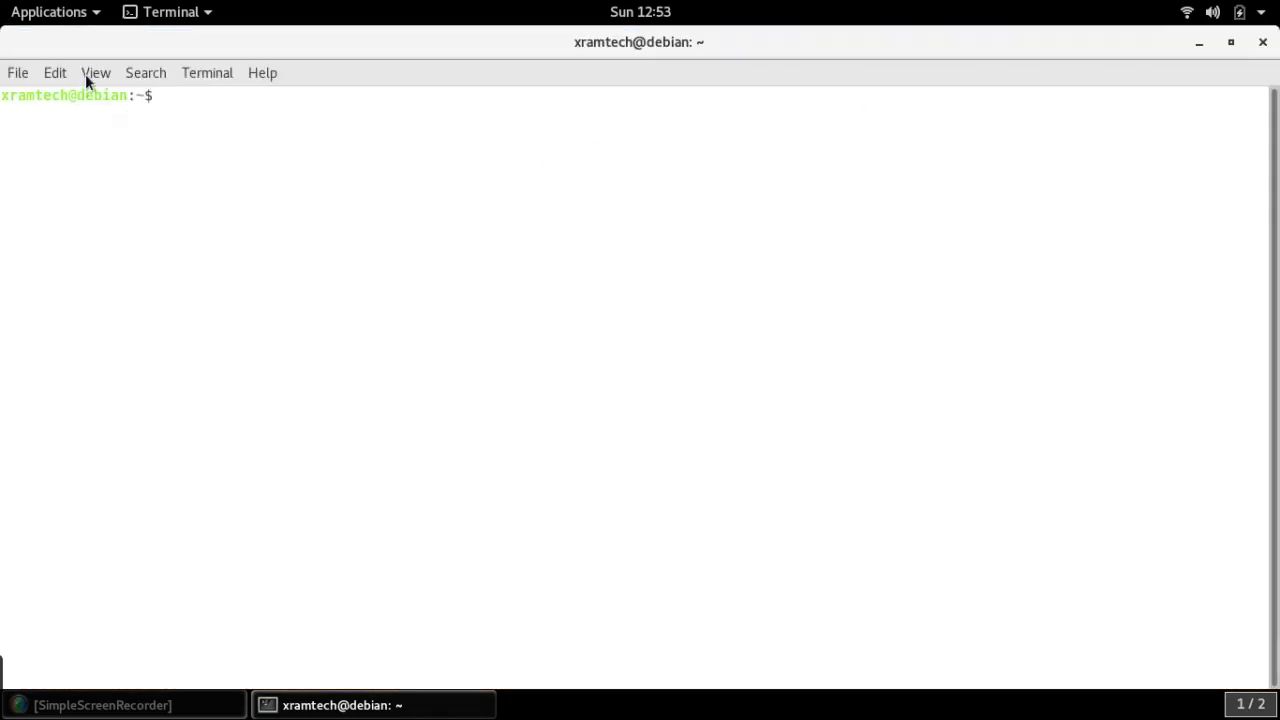
click(88, 76)
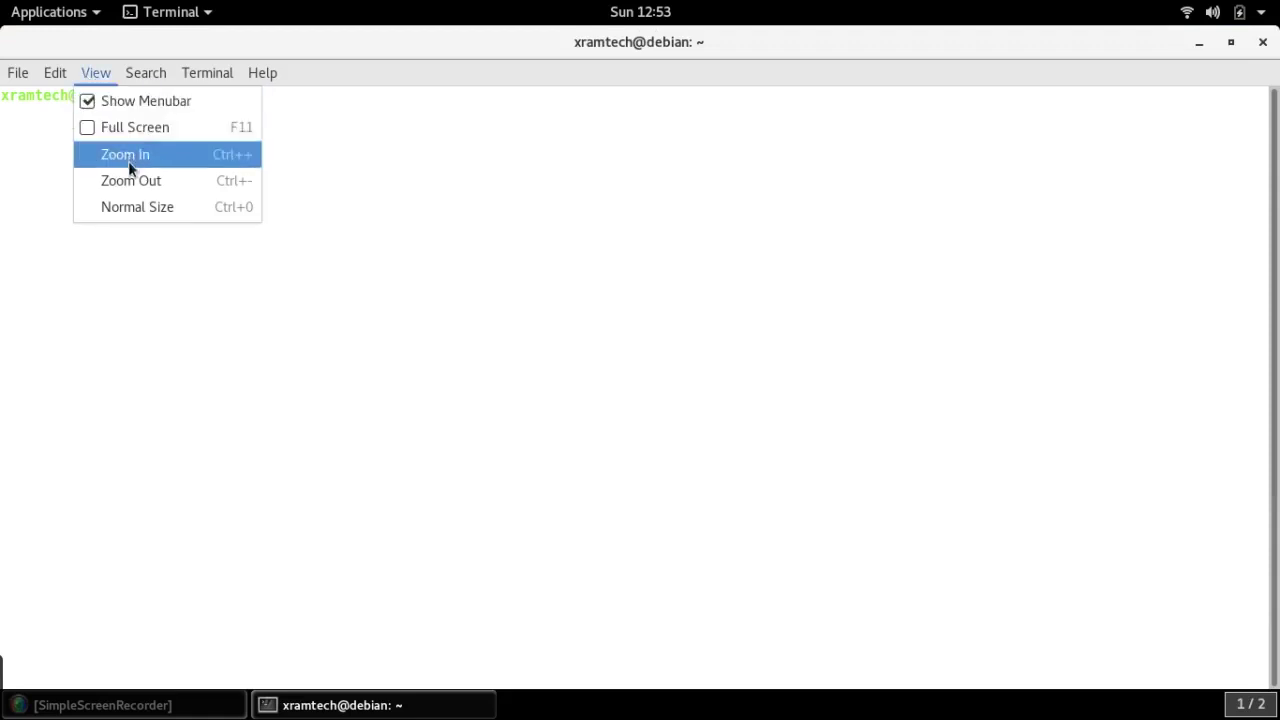
click(128, 161)
click(115, 73)
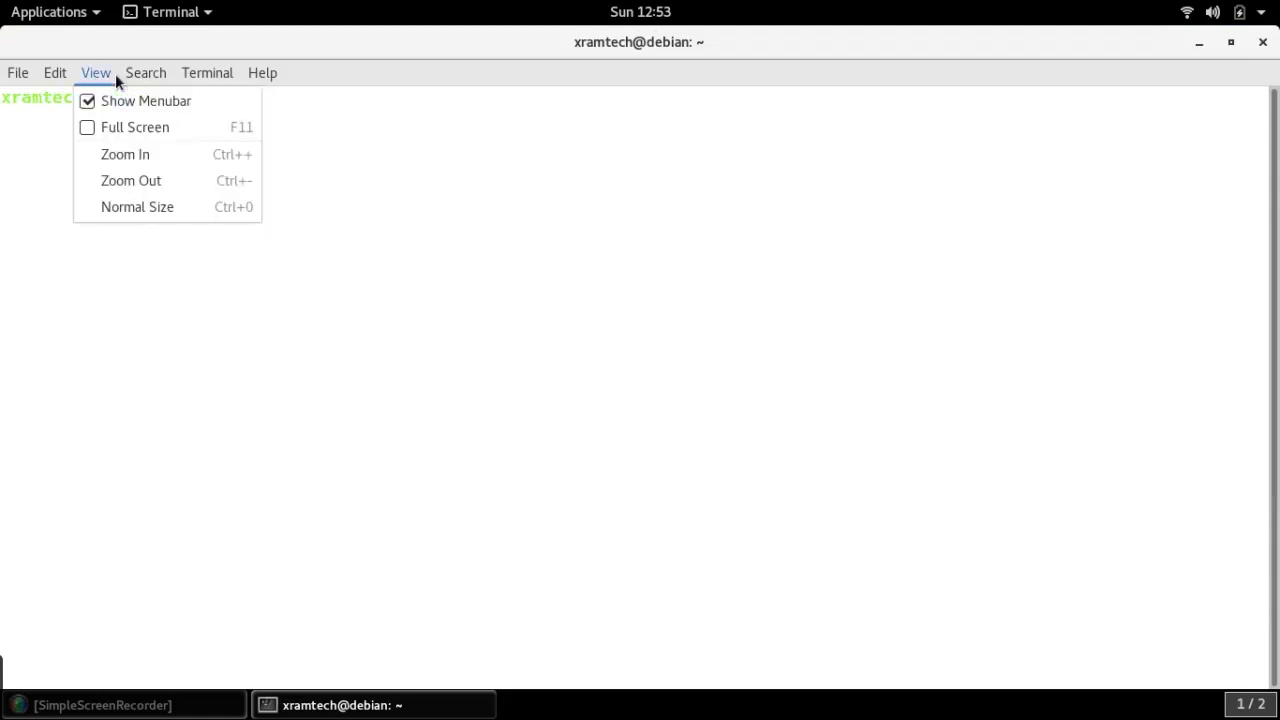
click(115, 155)
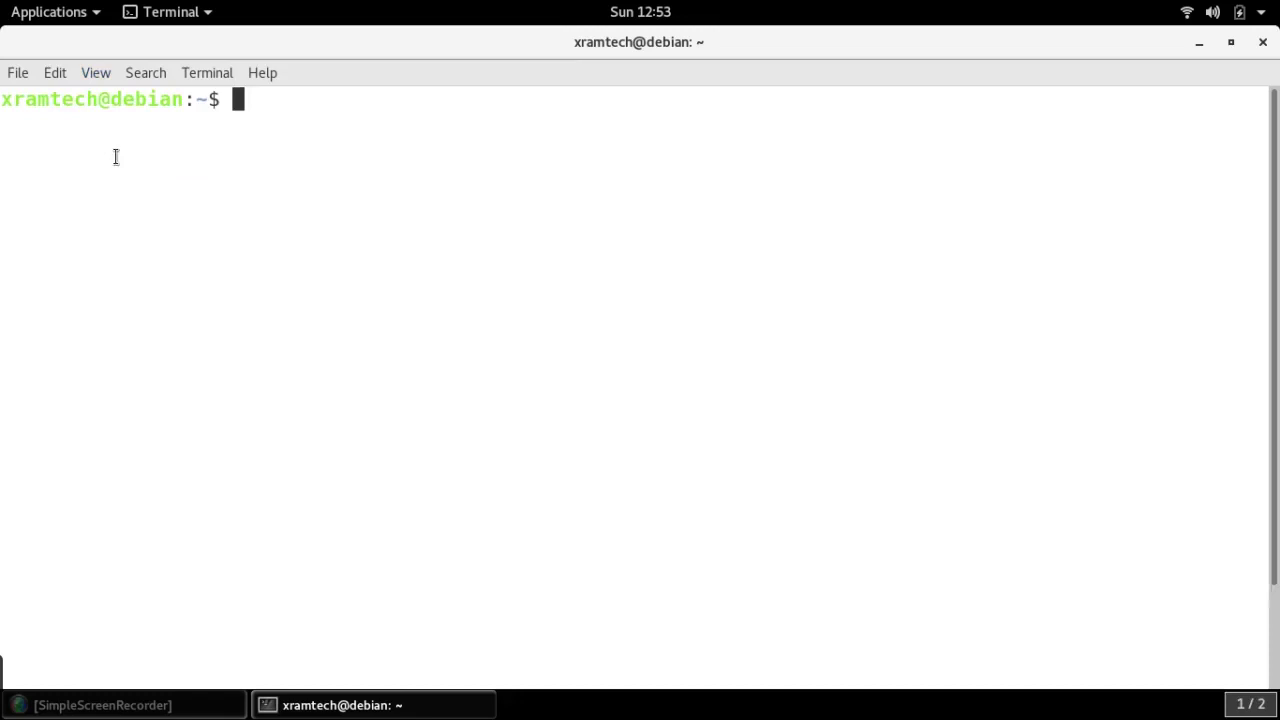
click(90, 75)
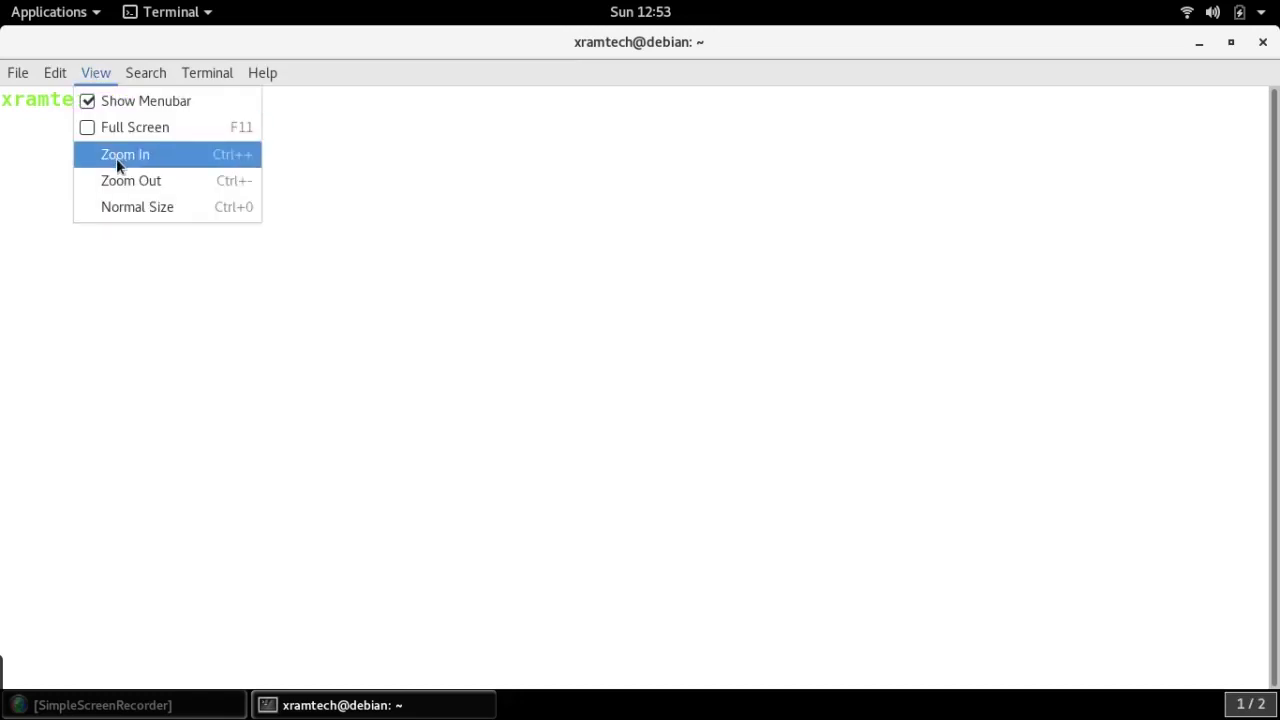
click(116, 158)
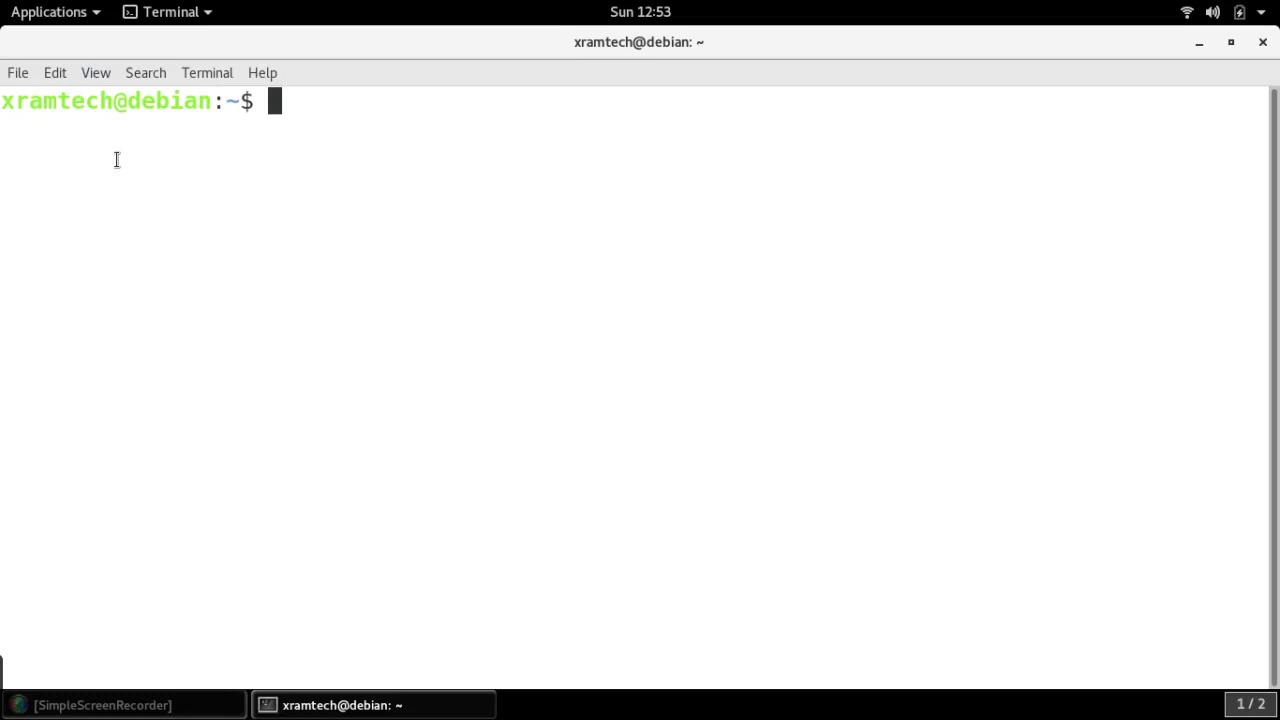
Become root with su and the root password
text(su)
key(Return)
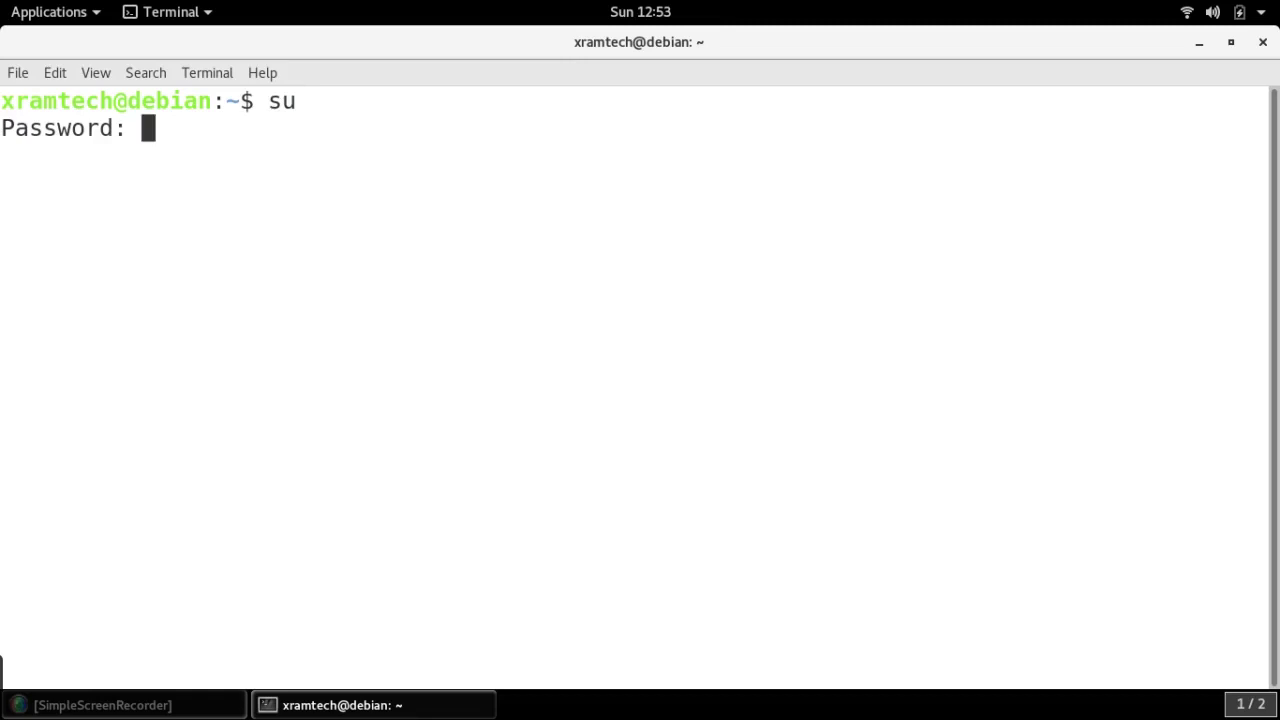
key(Return)
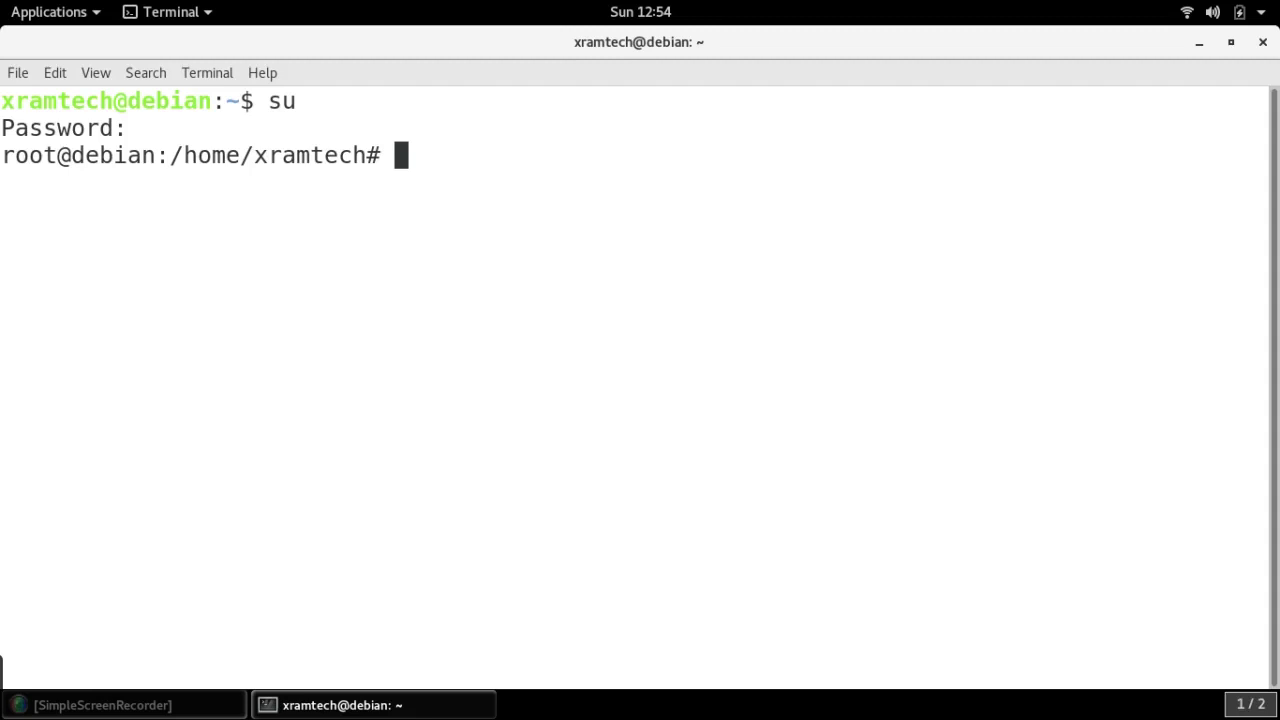
Run apt dist-upgrade, answer Y to upgrade 1152 packages, then close the terminal window
text(apt dis)
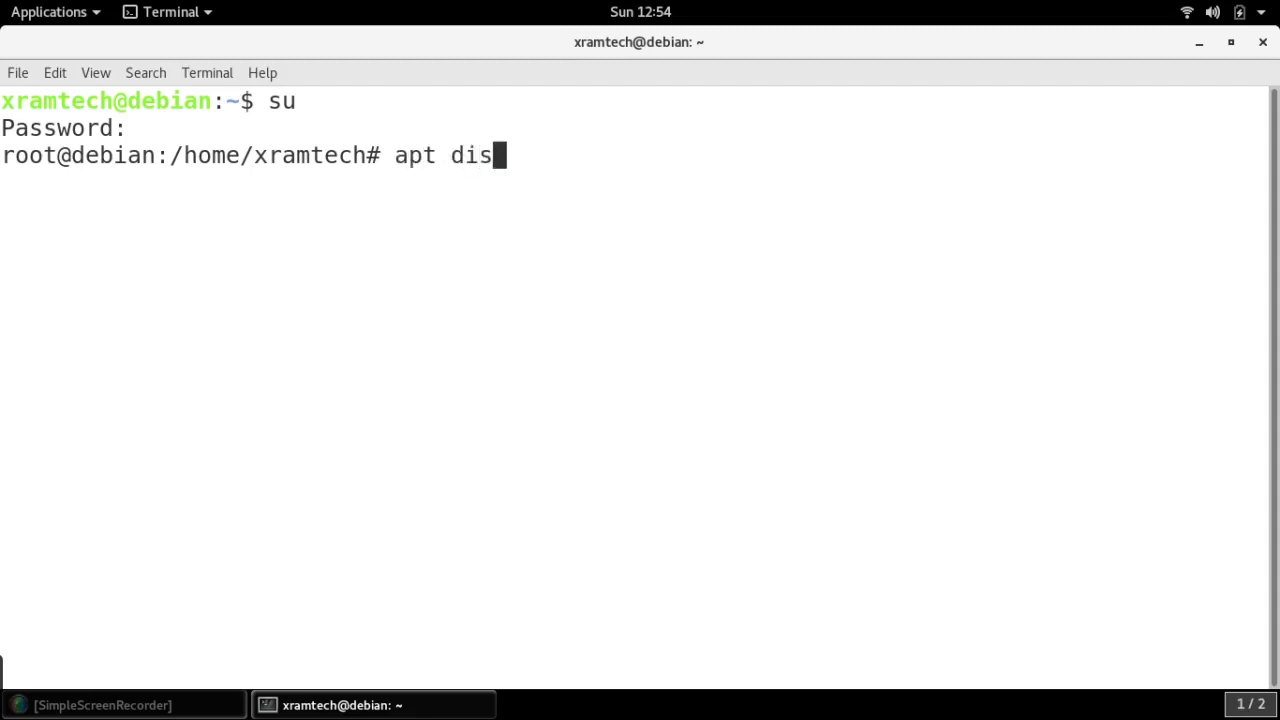
text(t-up)
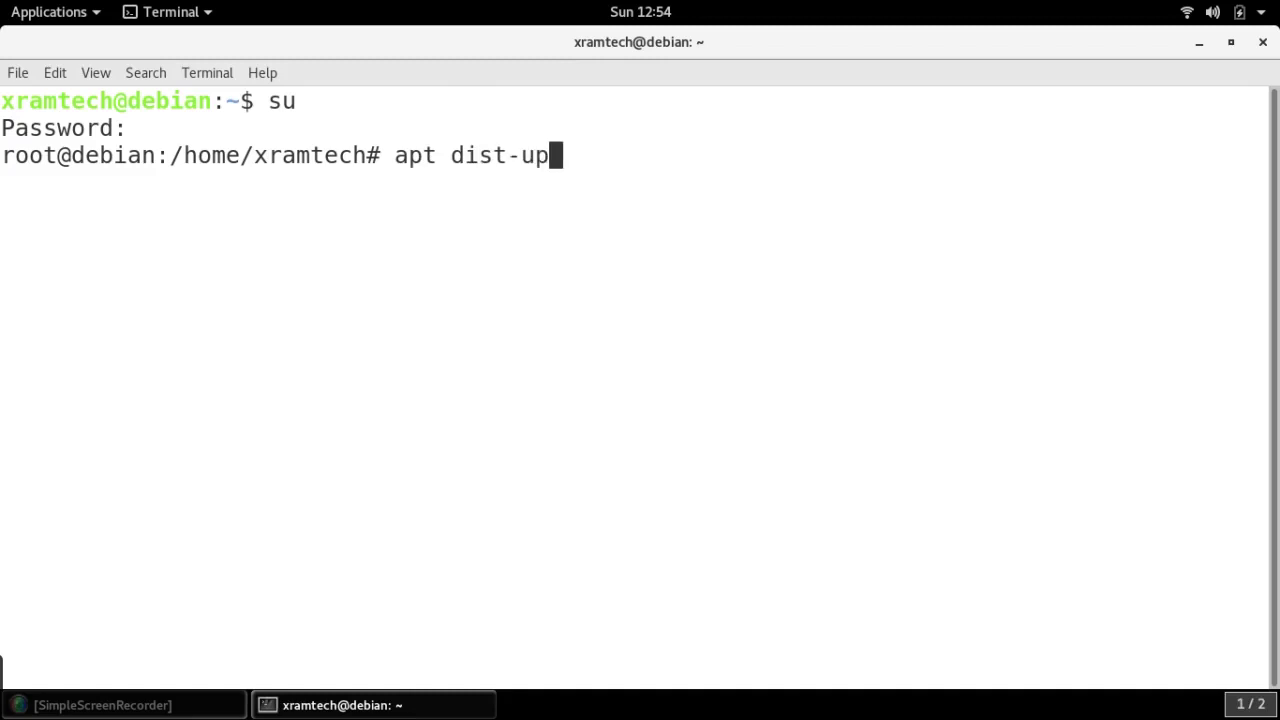
text(grade)
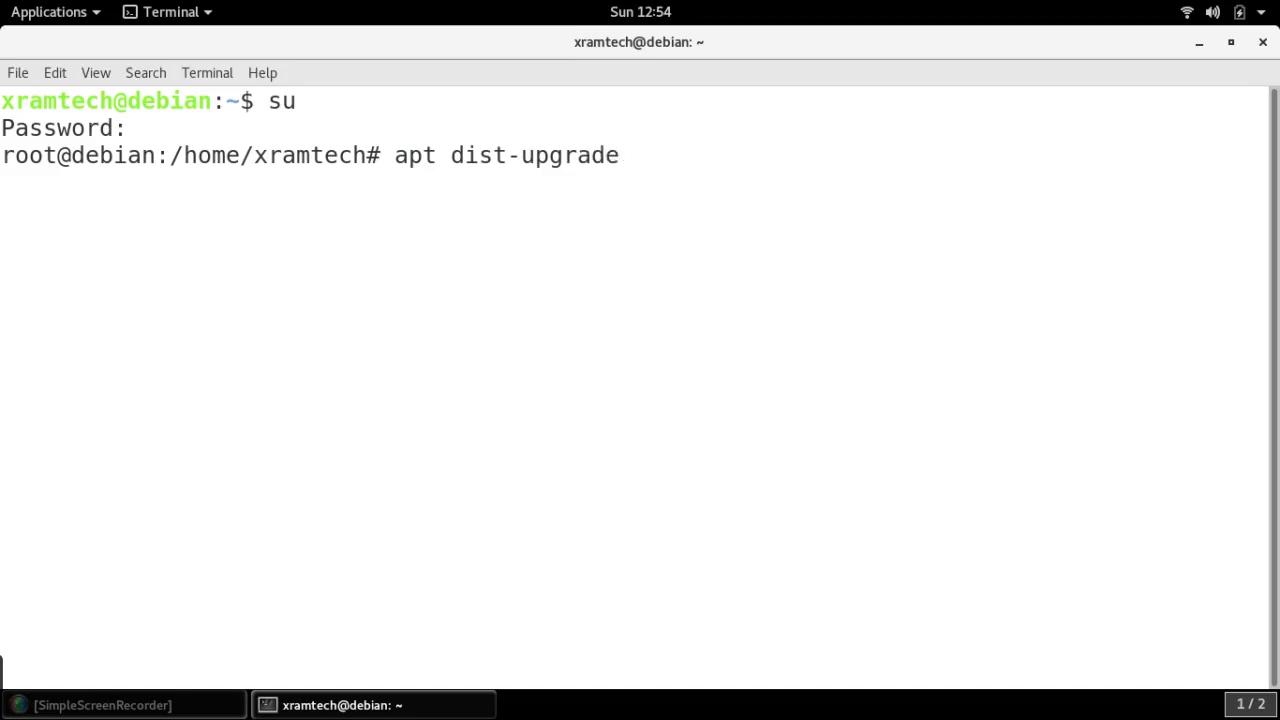
key(Return)
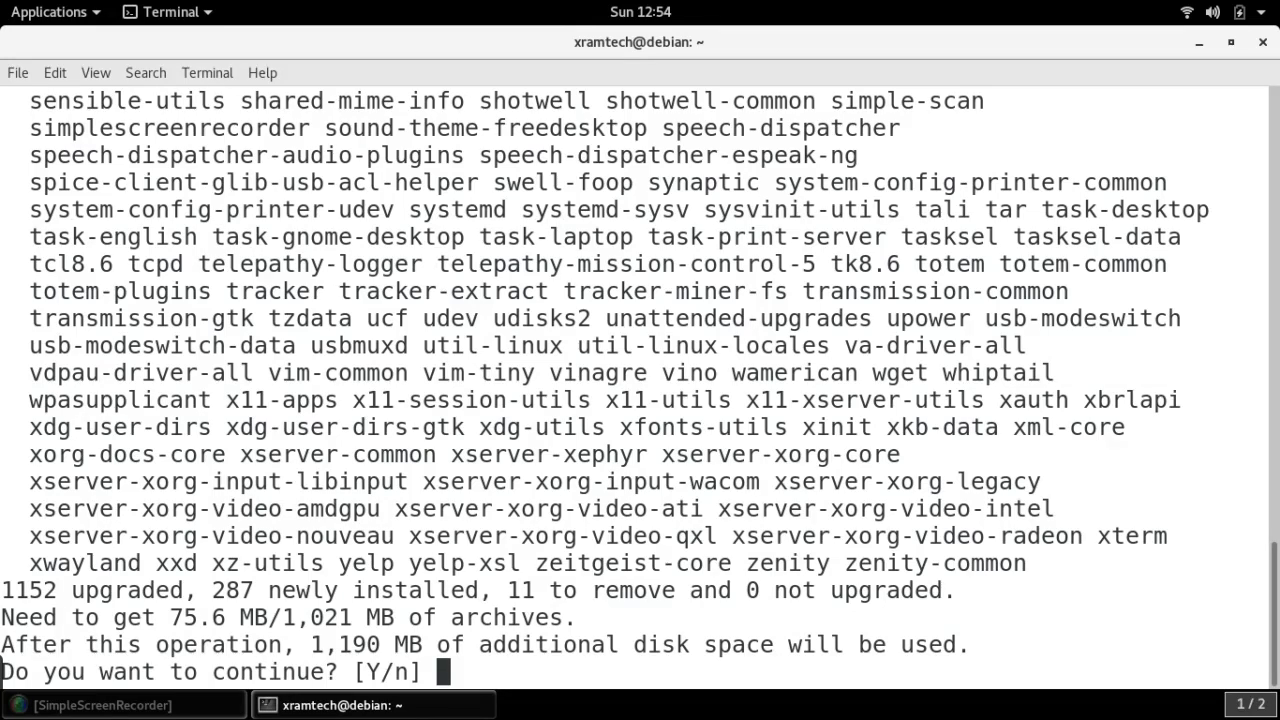
text(Y)
key(Return)
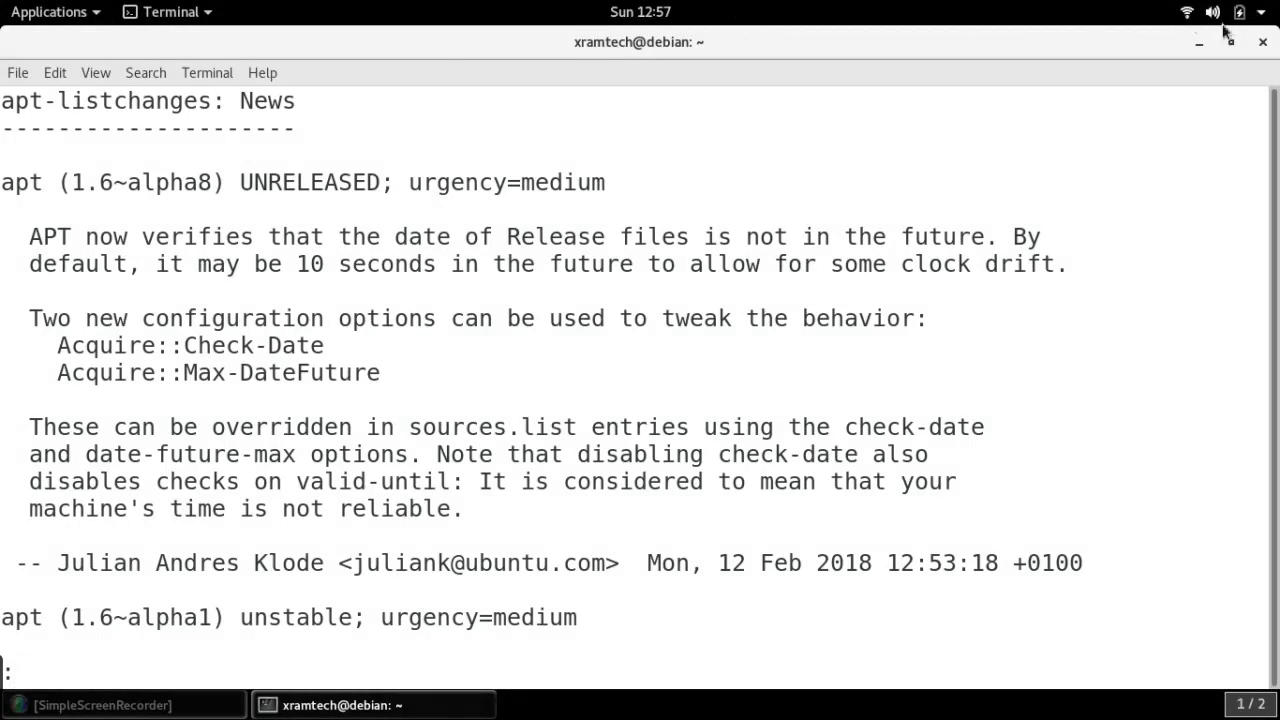
click(1263, 45)
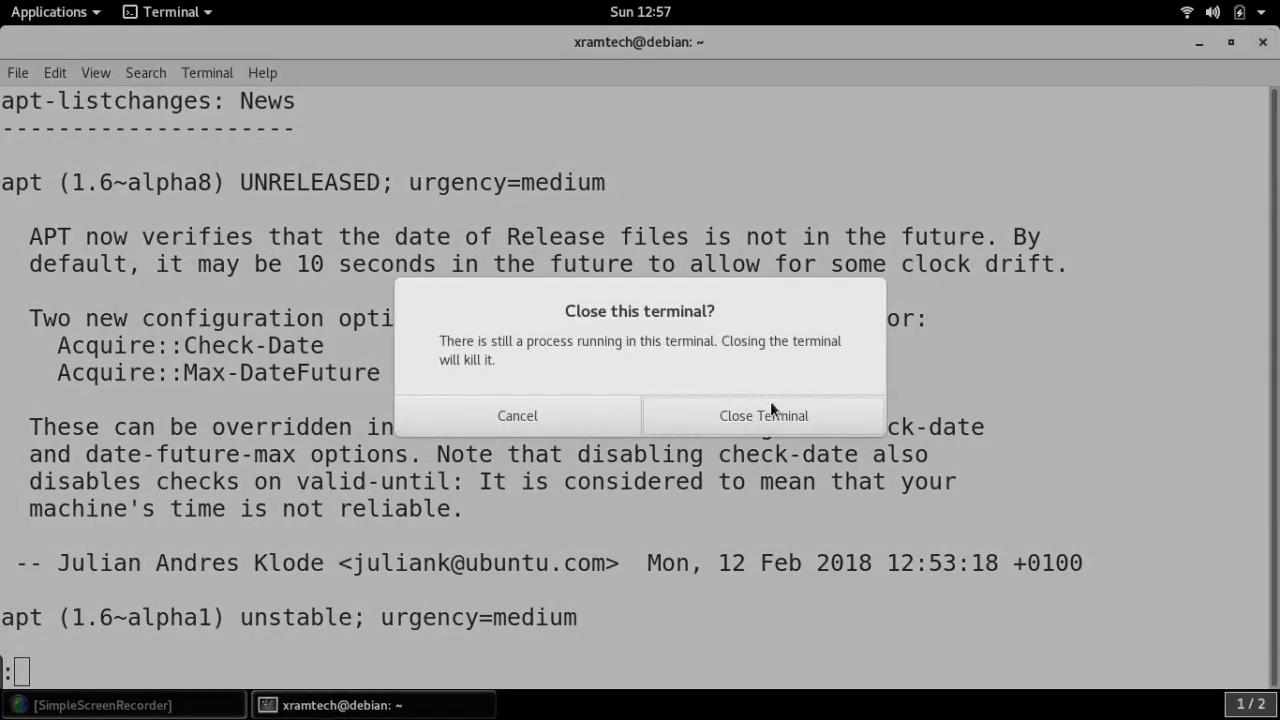
Confirm closing the busy terminal, then save the recording via the SimpleScreenRecorder tray icon
click(766, 412)
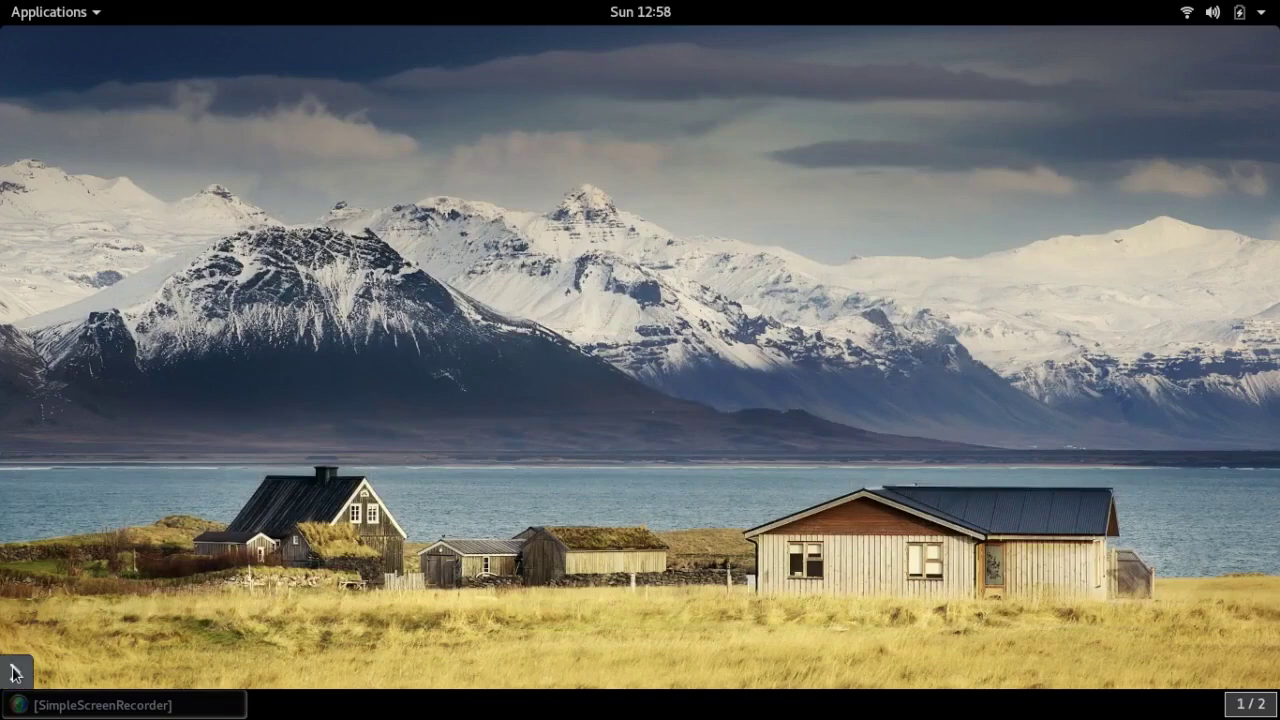
click(14, 673)
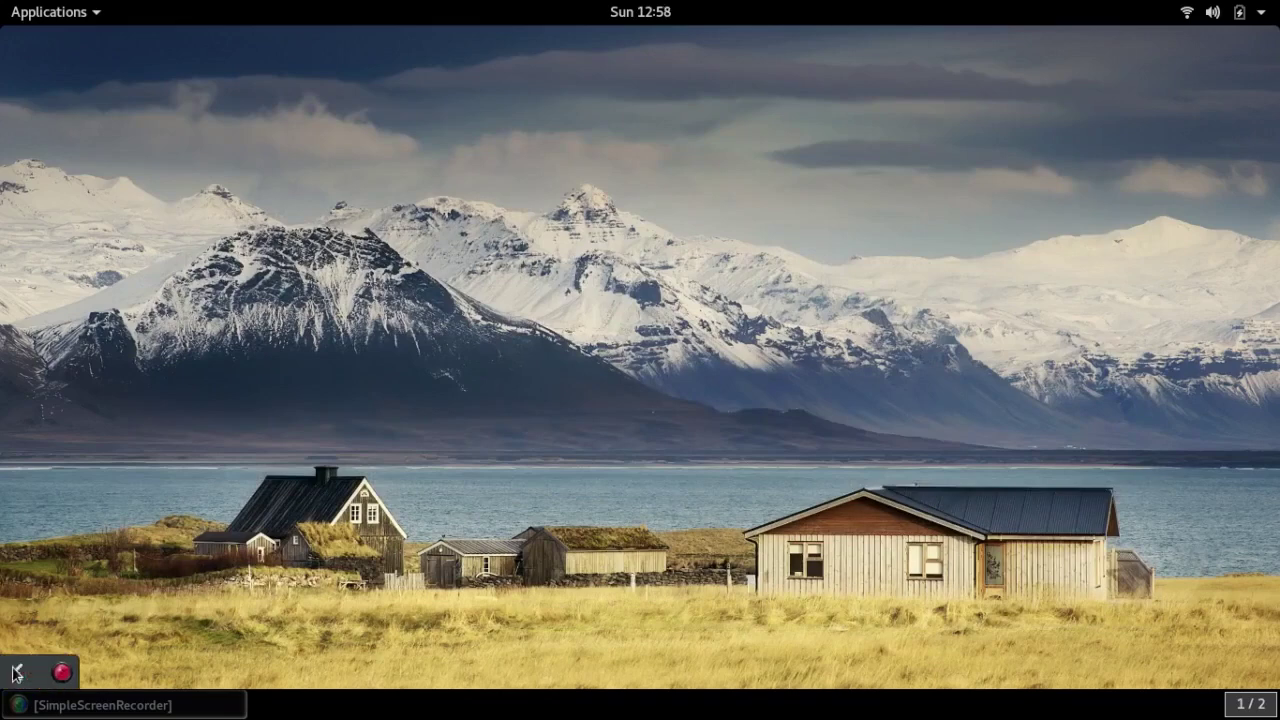
right_click(63, 672)
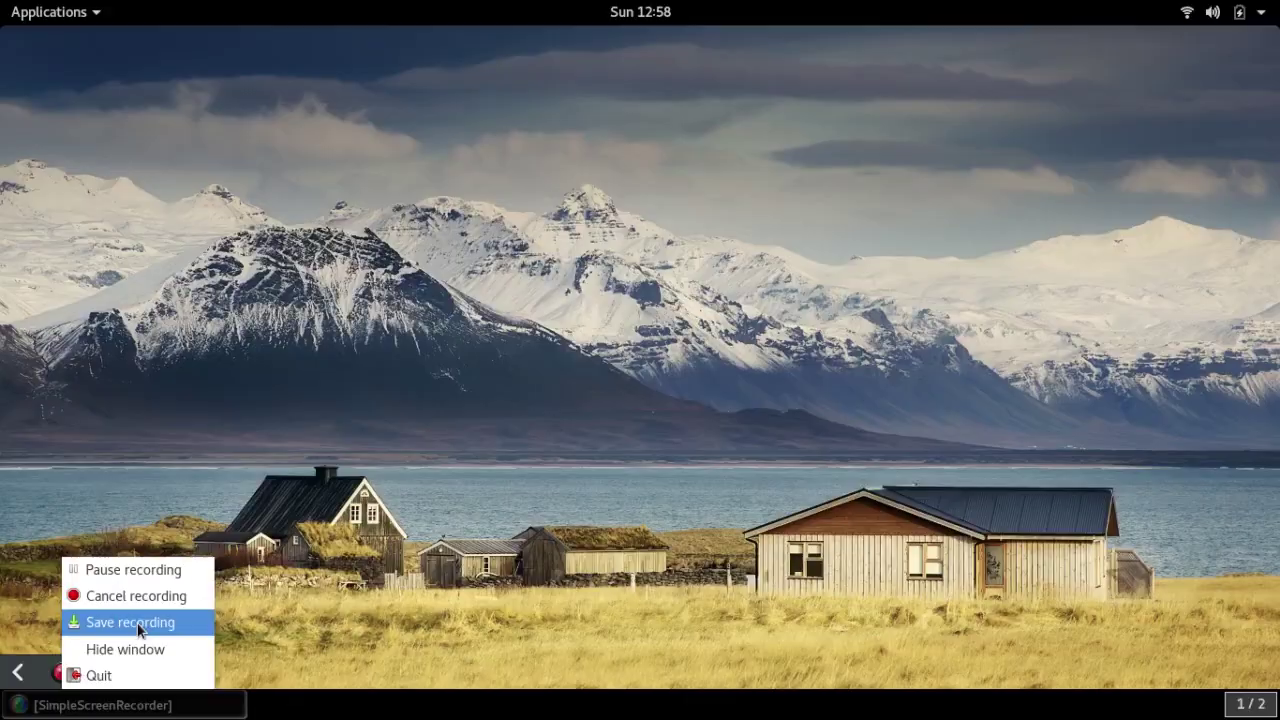
click(130, 622)
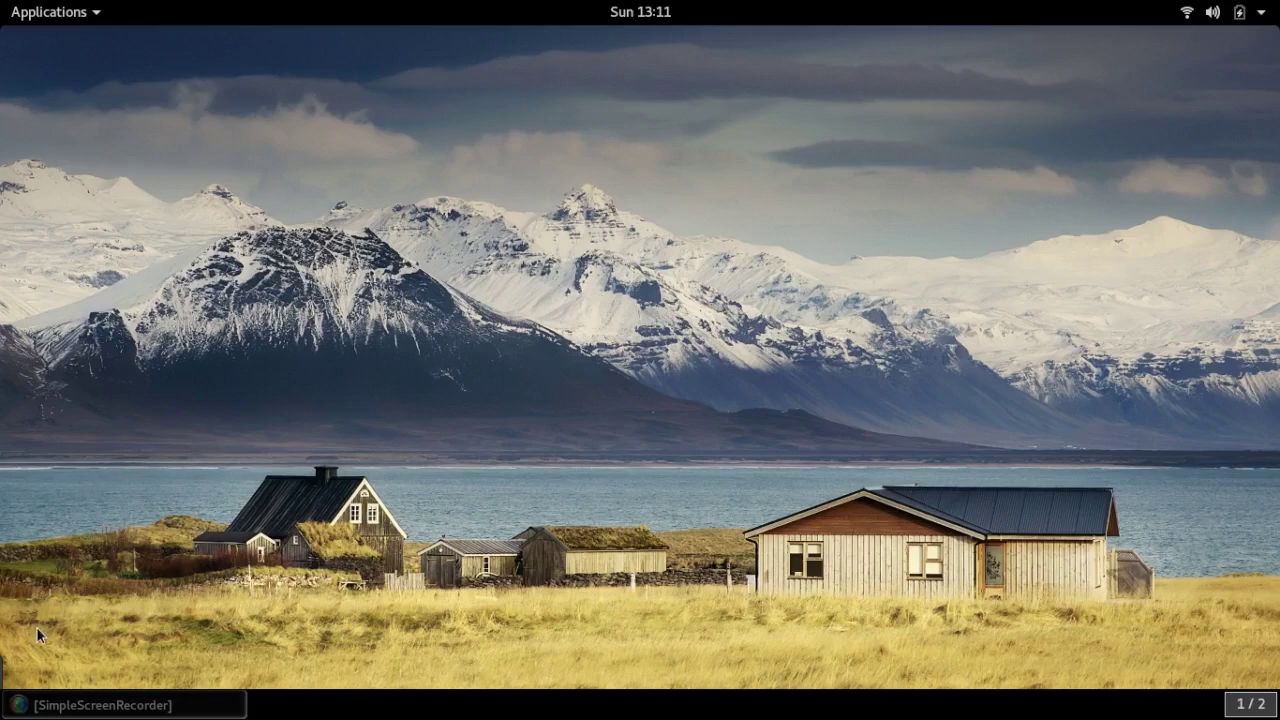
Launch Synaptic Package Manager from the 'syn' search and authenticate with the administrator password
key(super)
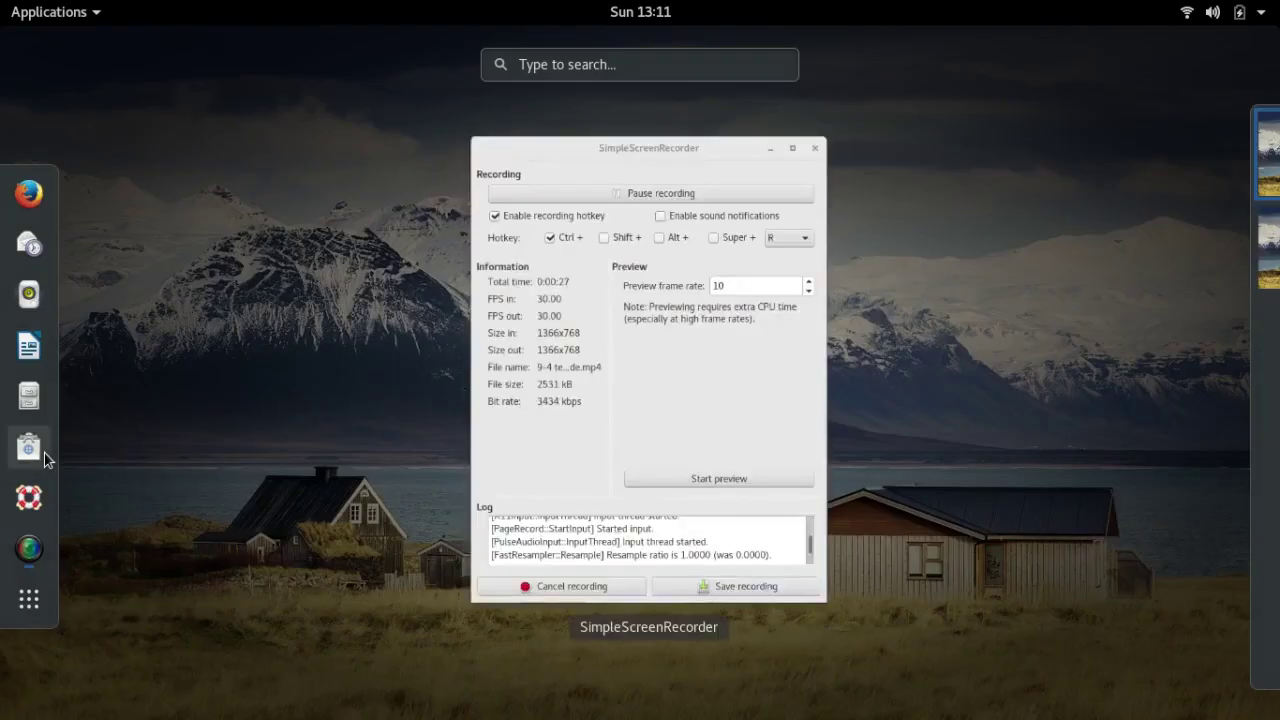
text(syn)
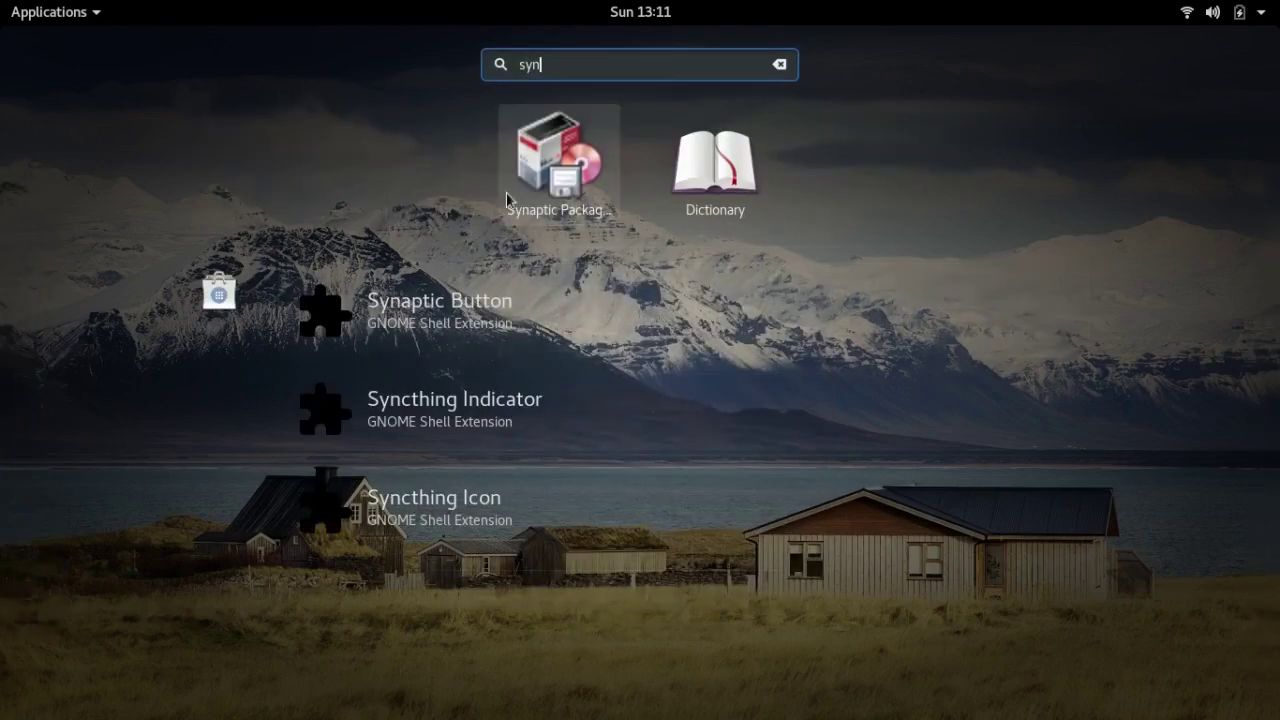
click(527, 179)
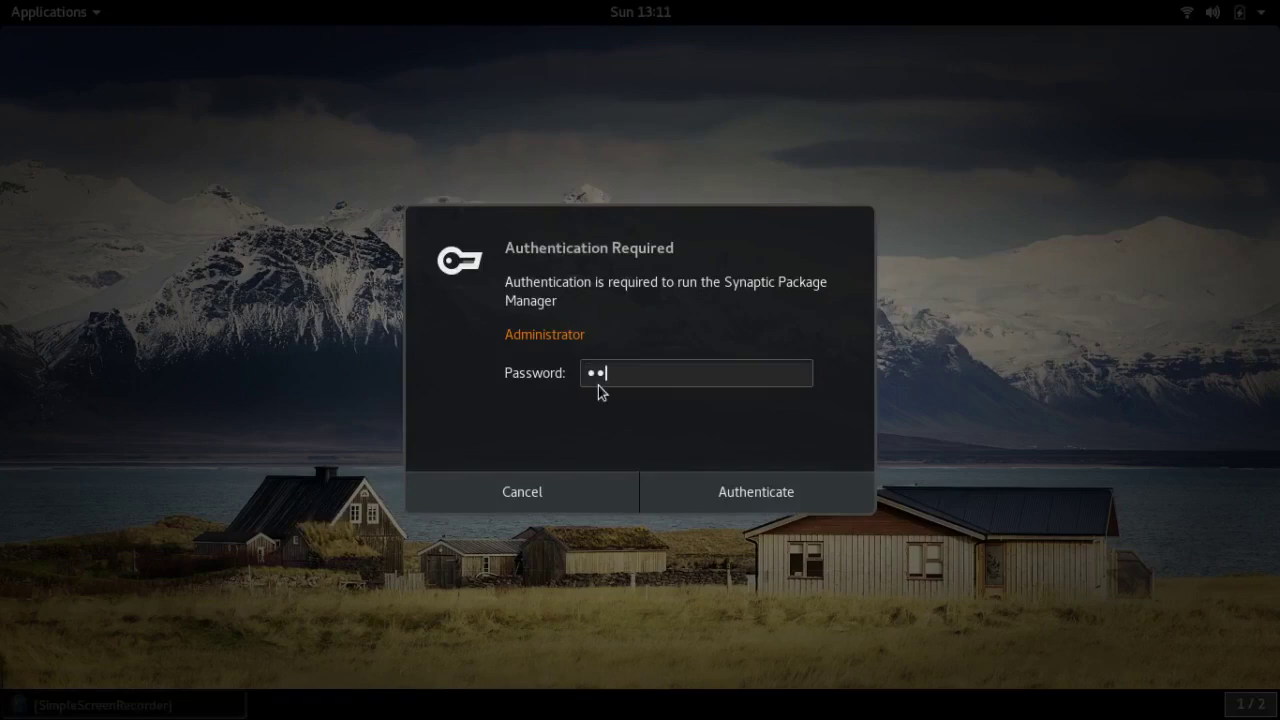
text(********)
click(769, 488)
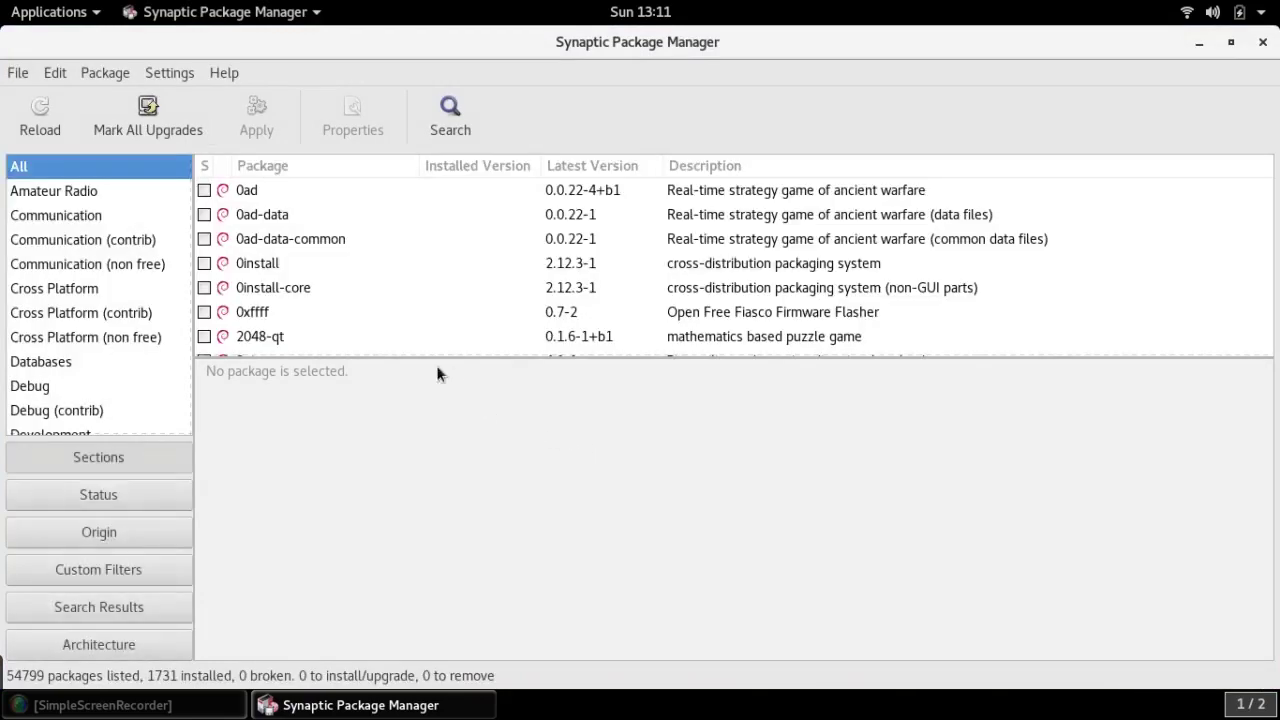
Reload package info, dismiss the keyring error, mark all upgrades with required extras, and apply
click(43, 116)
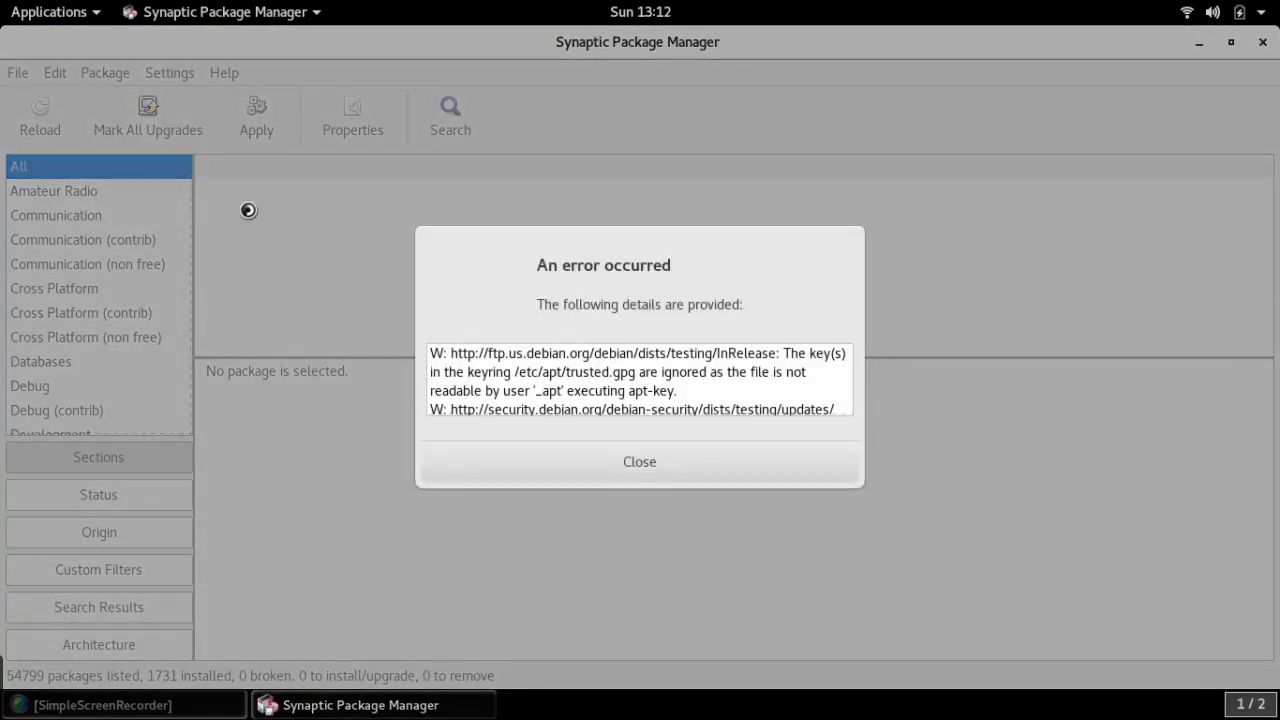
click(644, 477)
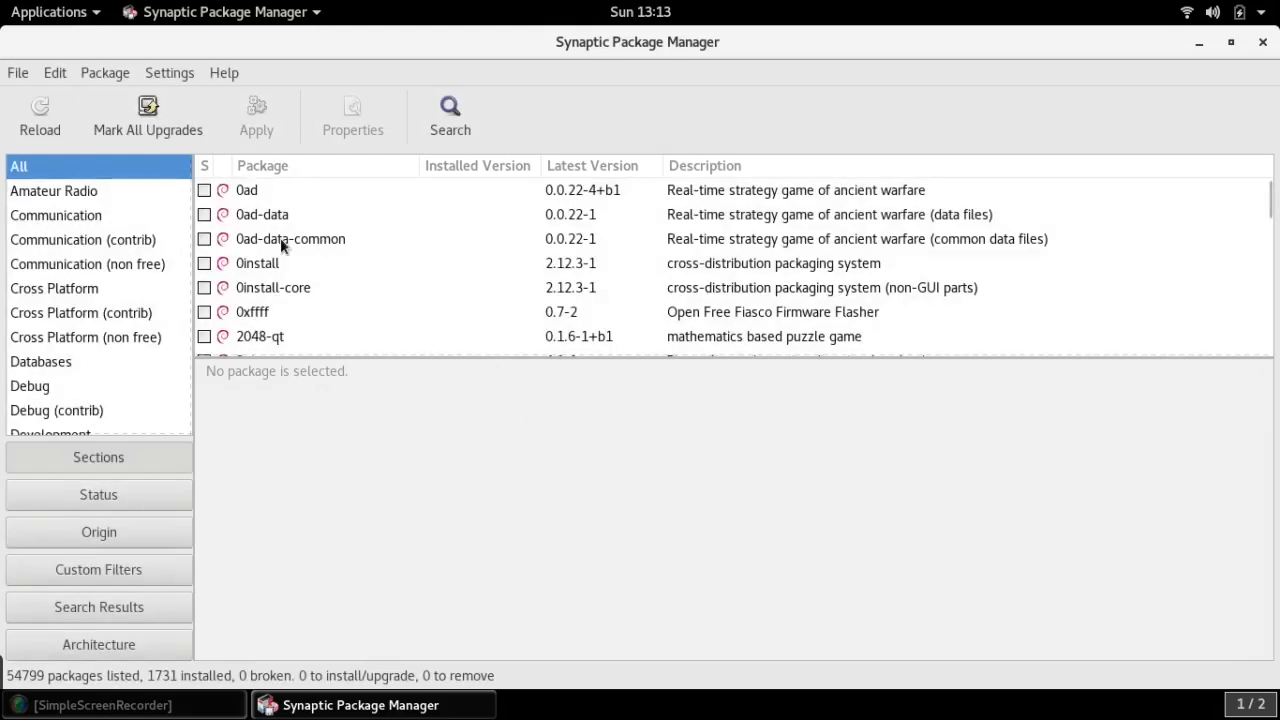
click(150, 113)
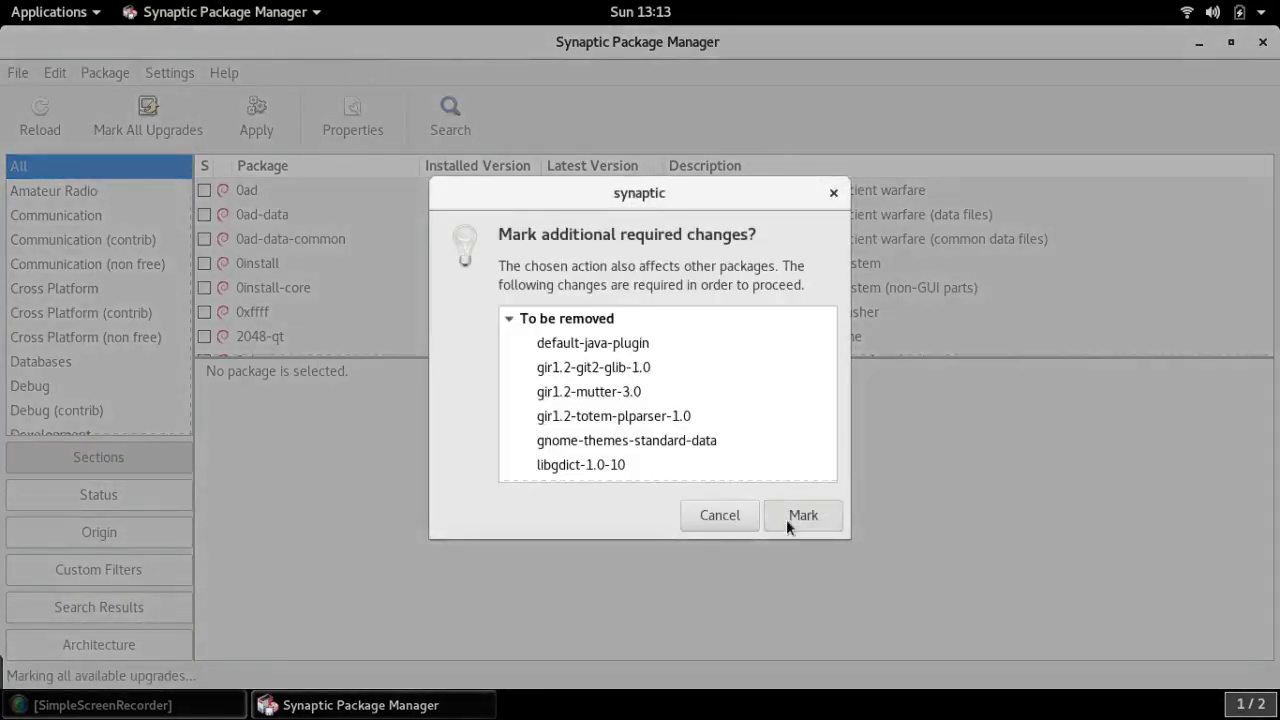
click(786, 519)
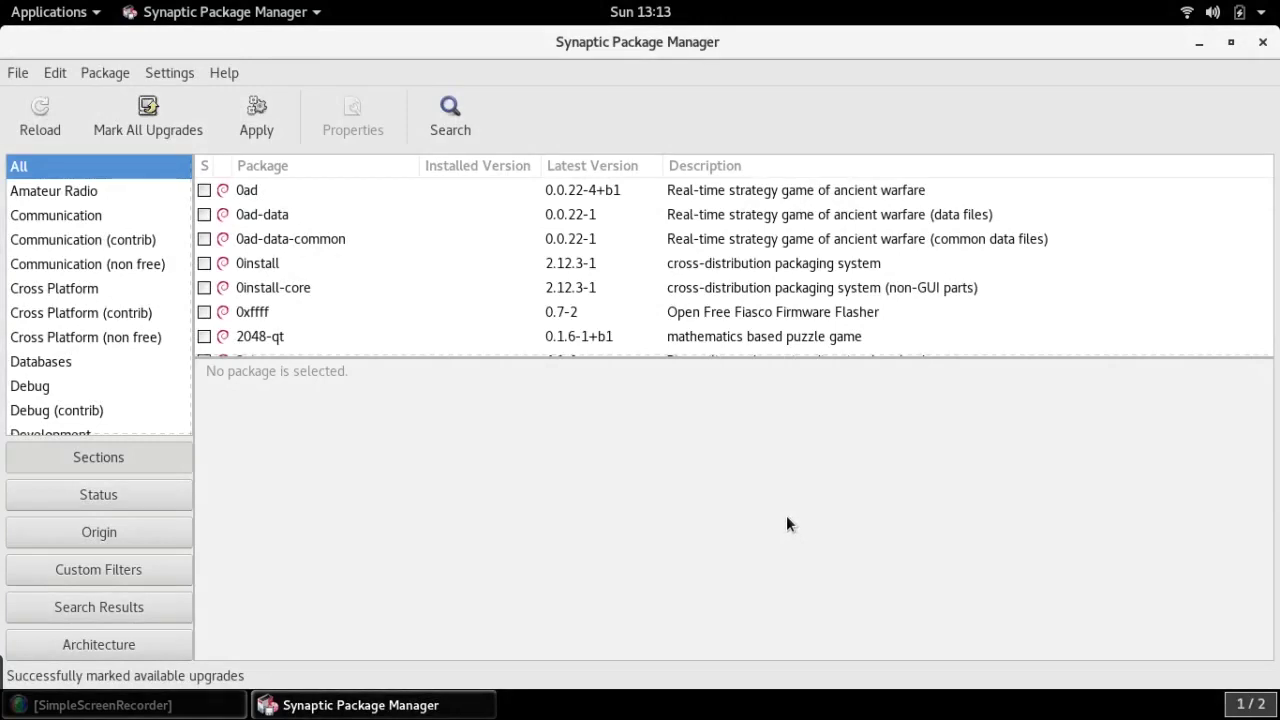
click(258, 112)
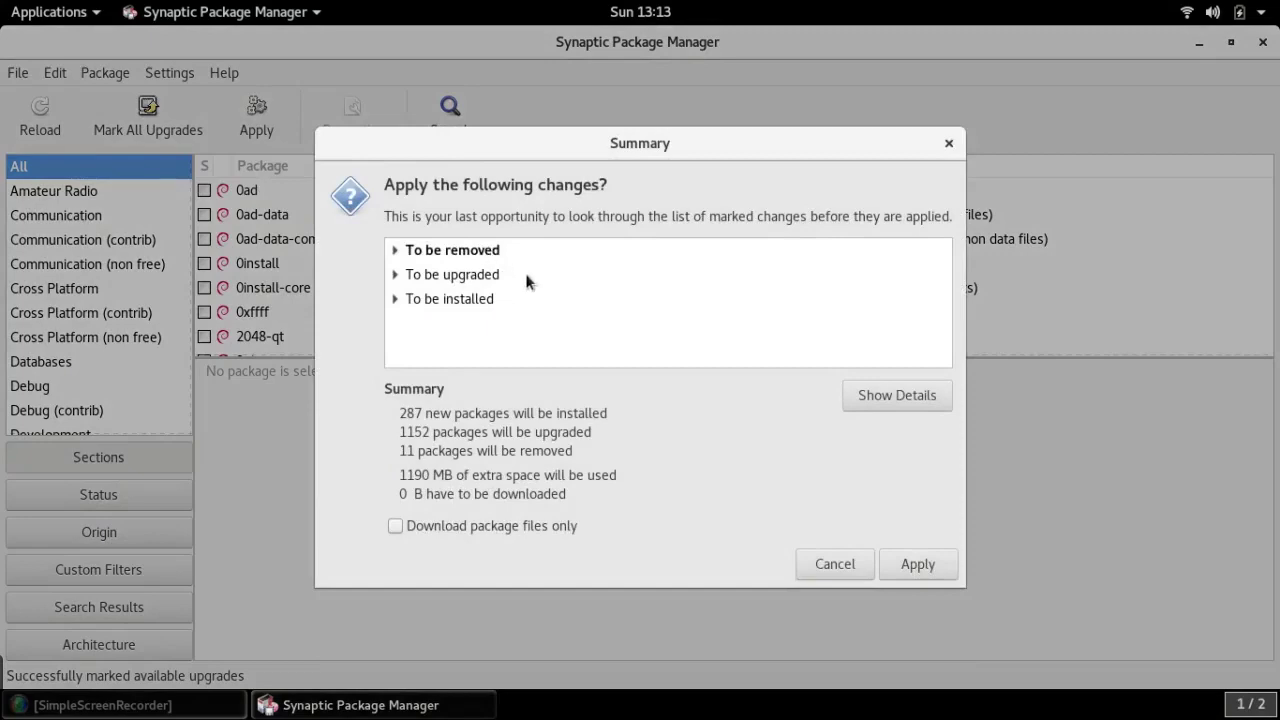
Expand and scroll the Summary's change details, then apply the full upgrade
click(897, 395)
drag(946, 272, 946, 368)
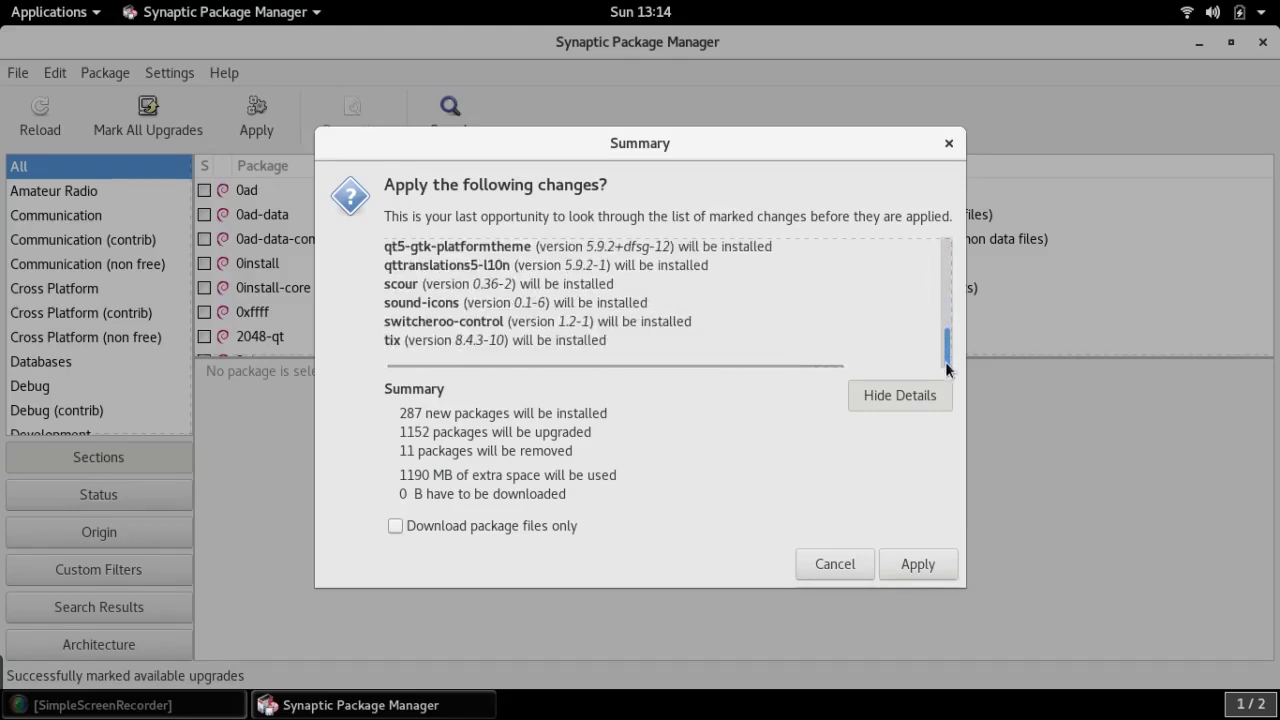
click(918, 560)
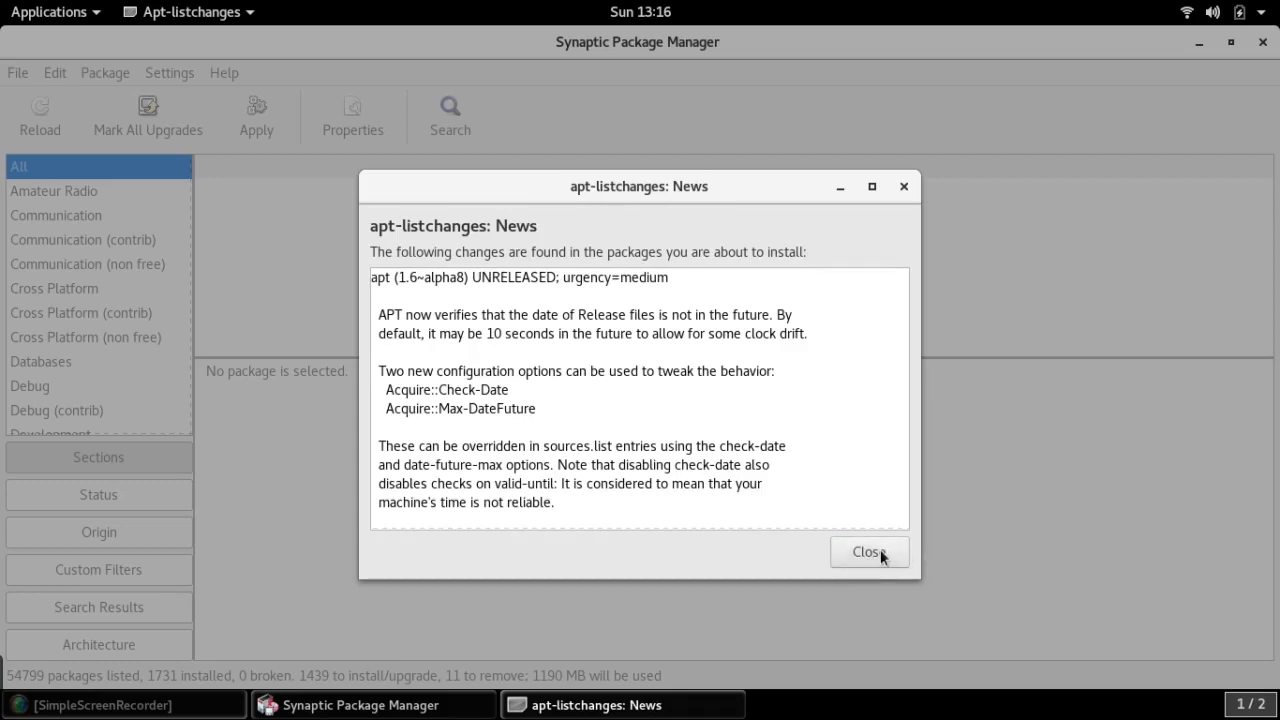
Dismiss the apt-listchanges news, watch the installation log finish, close the report and Synaptic
click(868, 552)
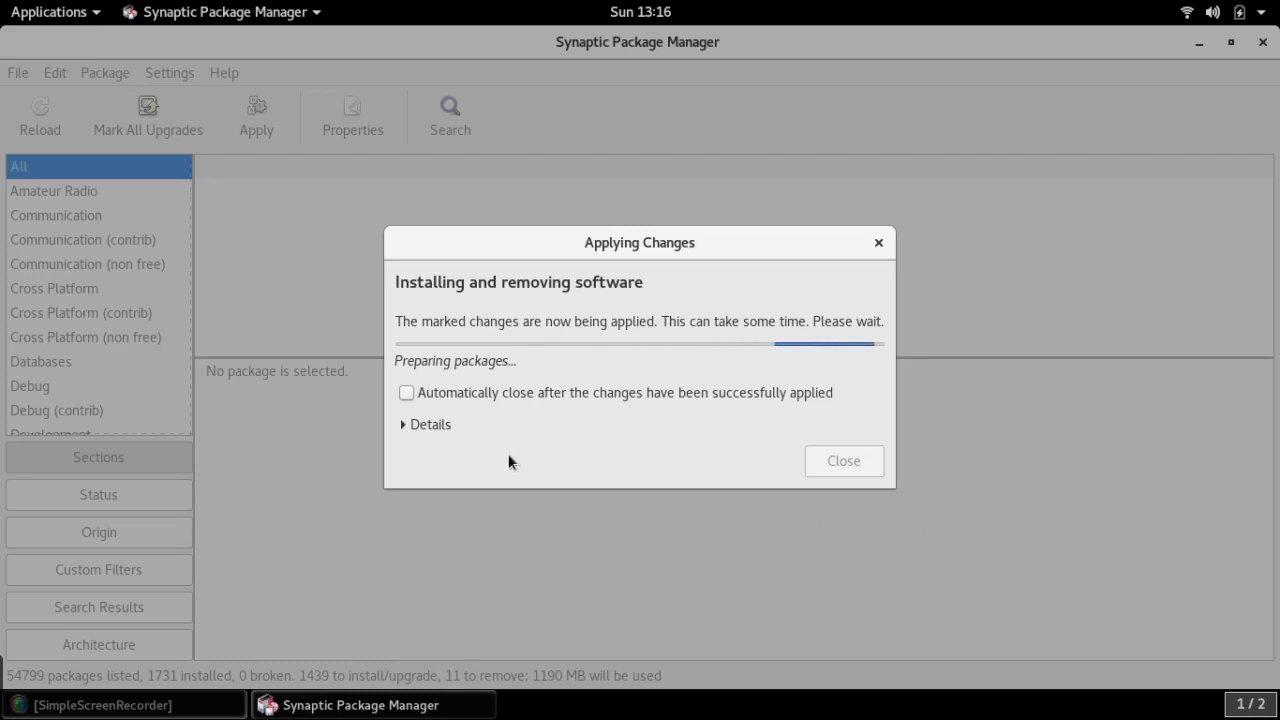
click(408, 426)
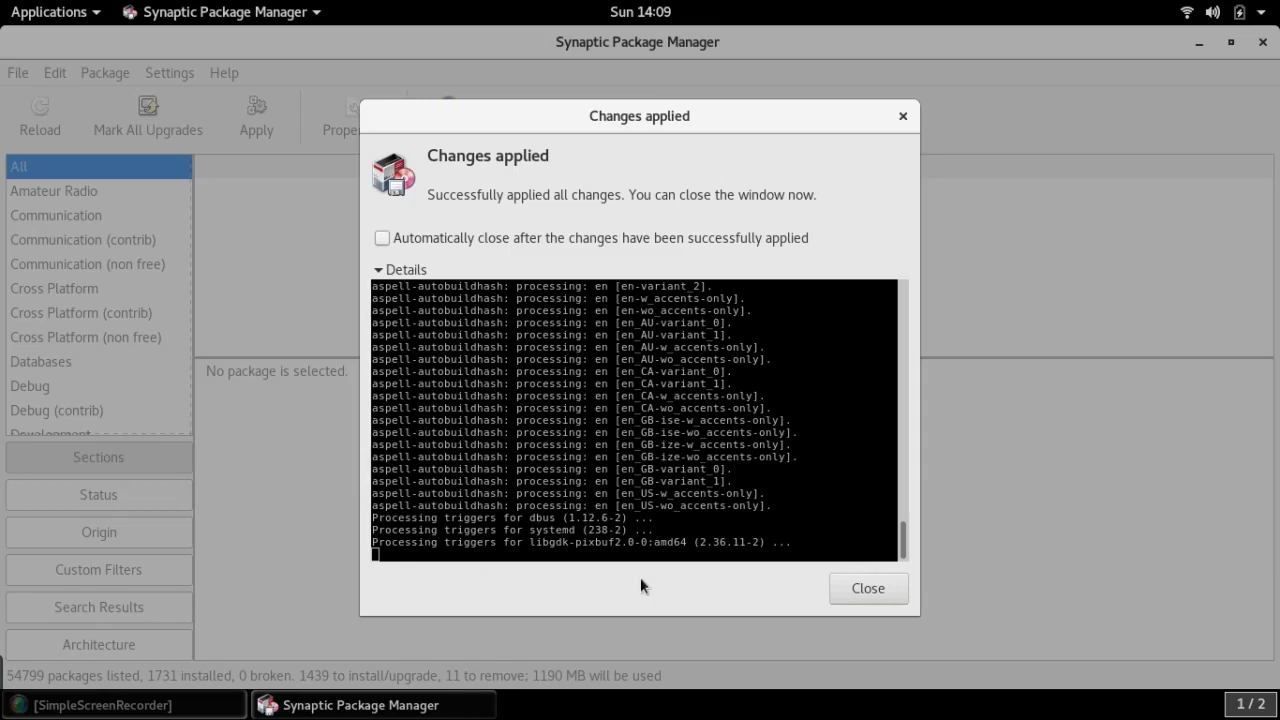
click(868, 589)
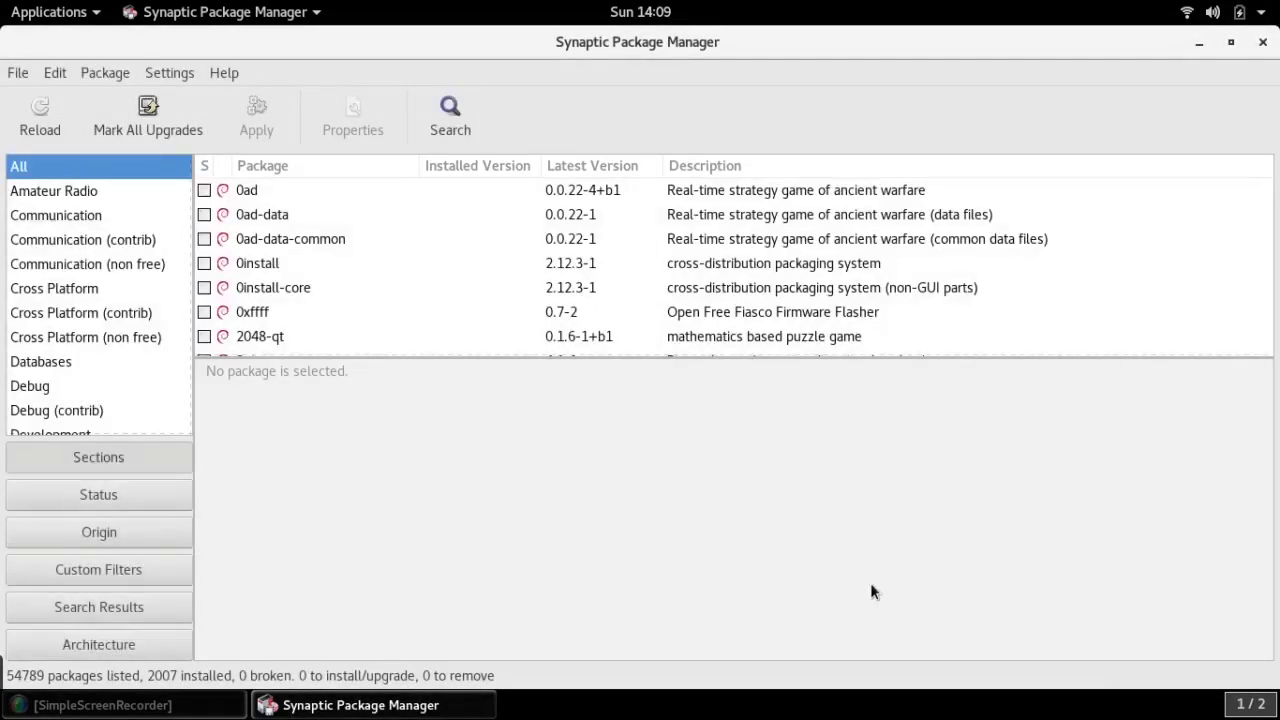
click(1263, 42)
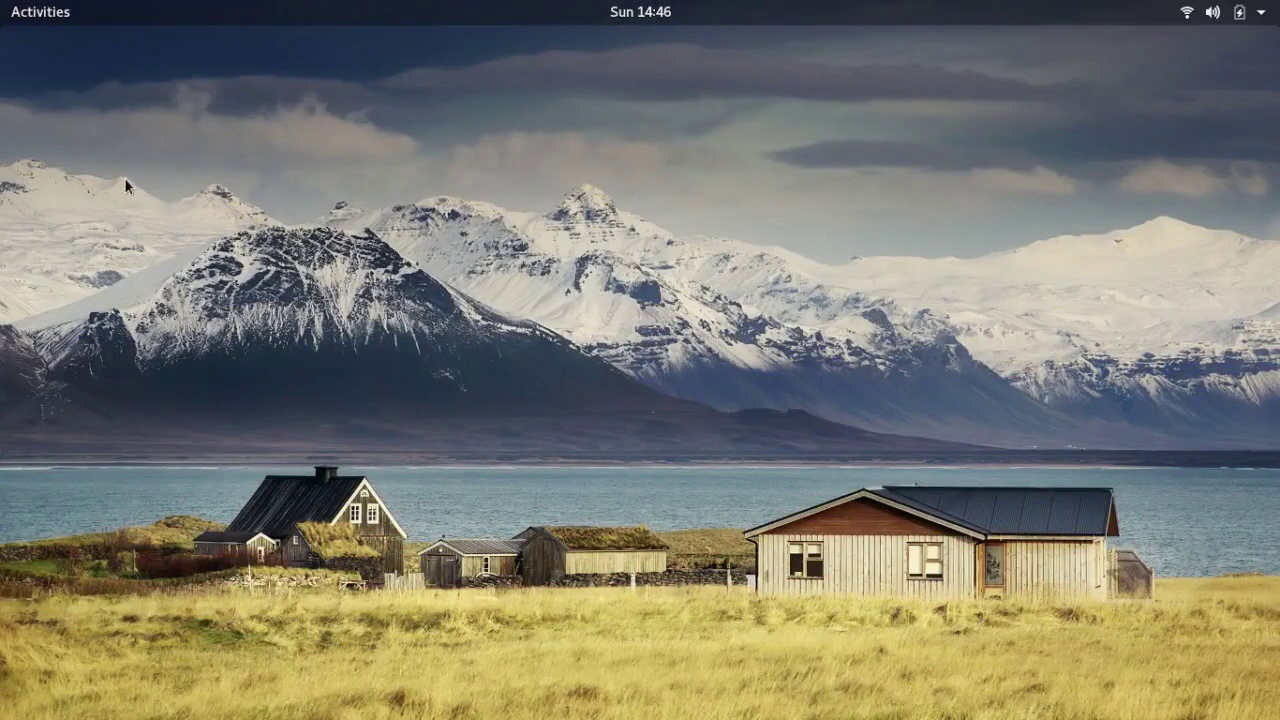
click(40, 11)
text(set)
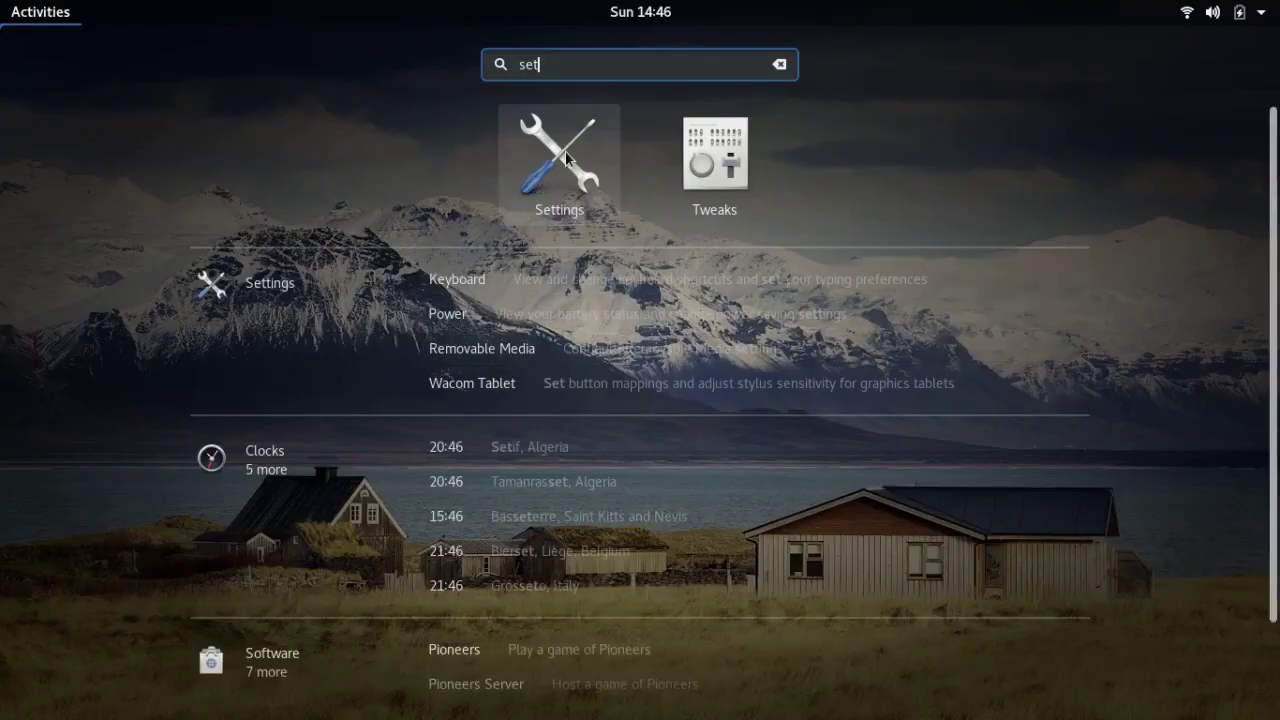
click(565, 150)
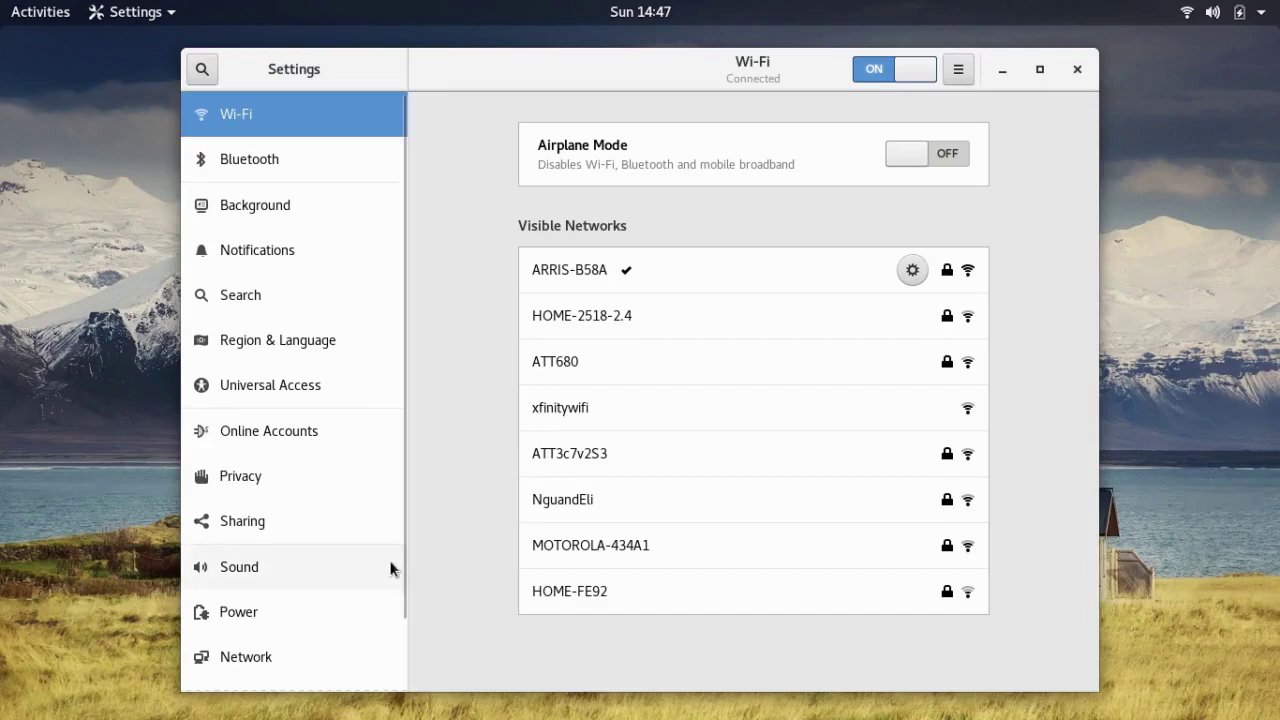
drag(400, 569, 398, 688)
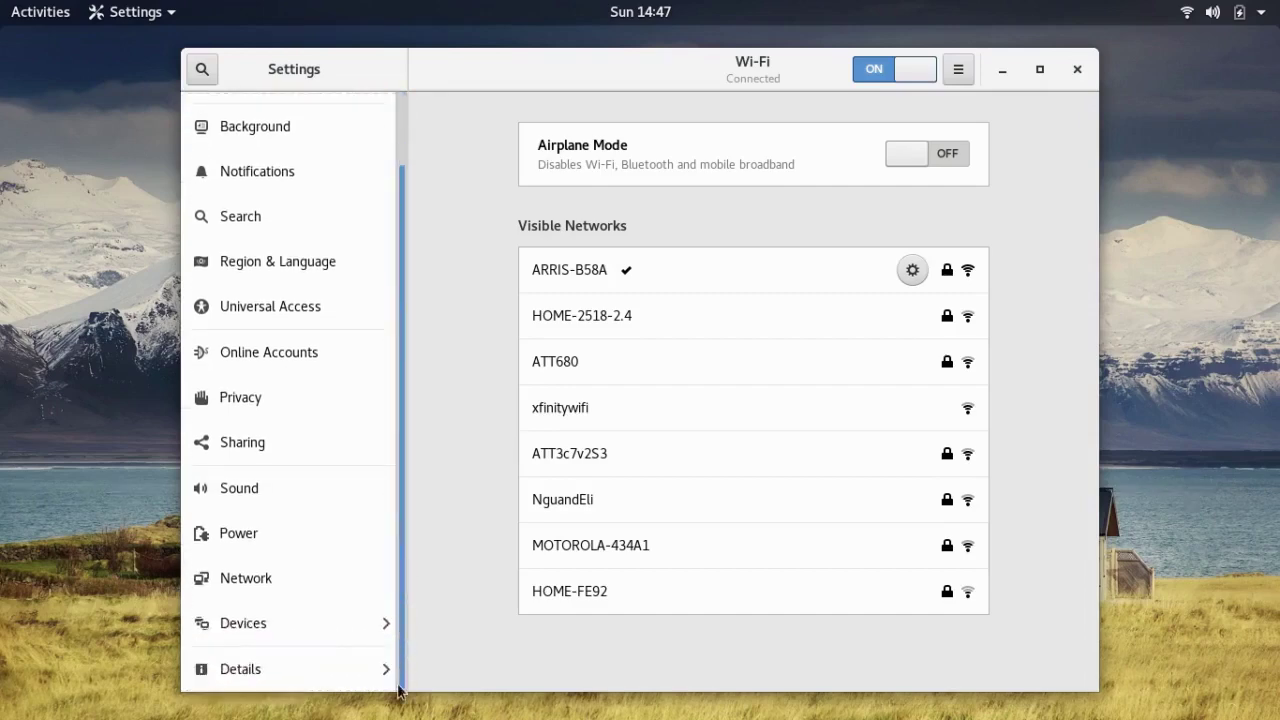
click(291, 674)
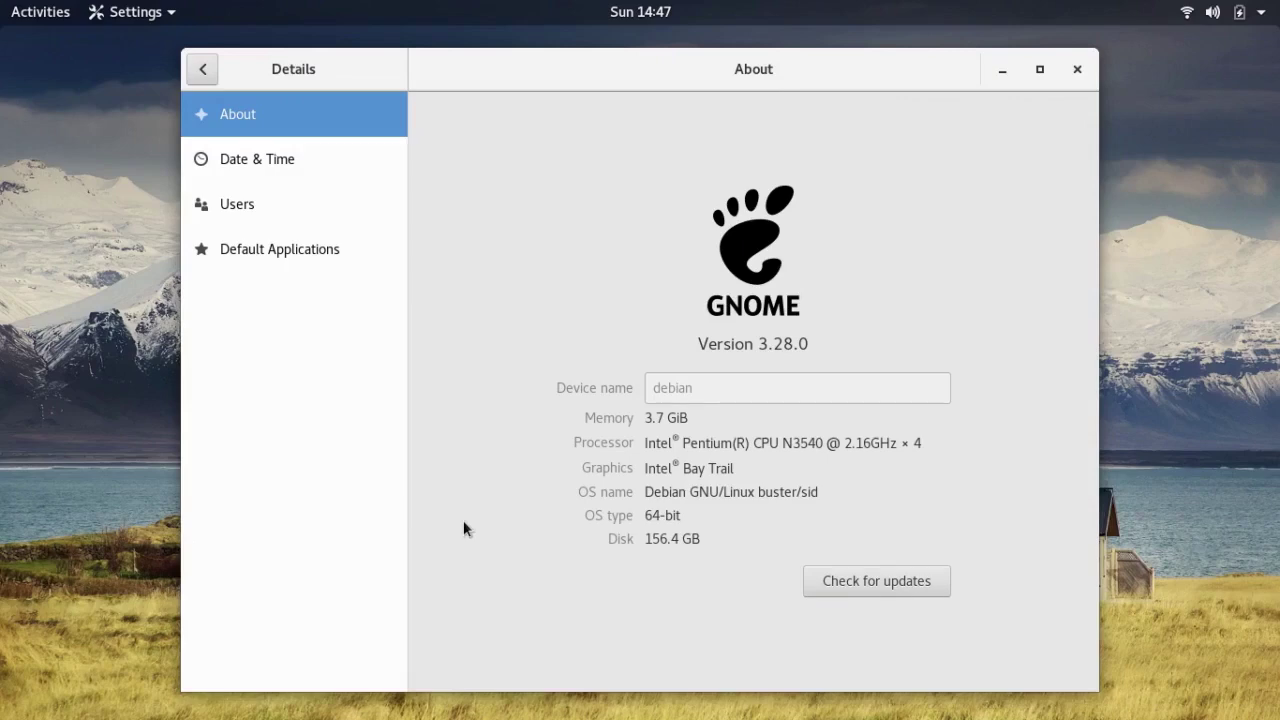
key(ctrl+q)
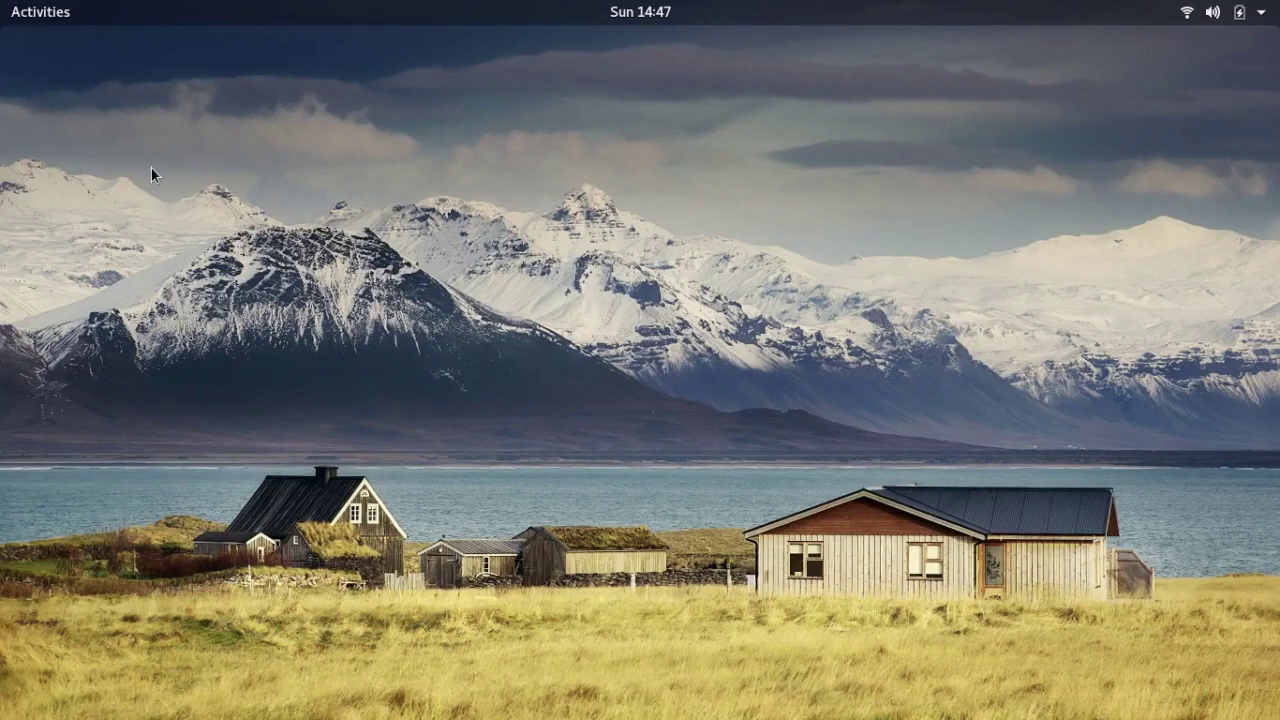
Run uname -a in a new terminal to show kernel 4.14.0-3-amd64, then close it
key(ctrl+alt+t)
text(uname)
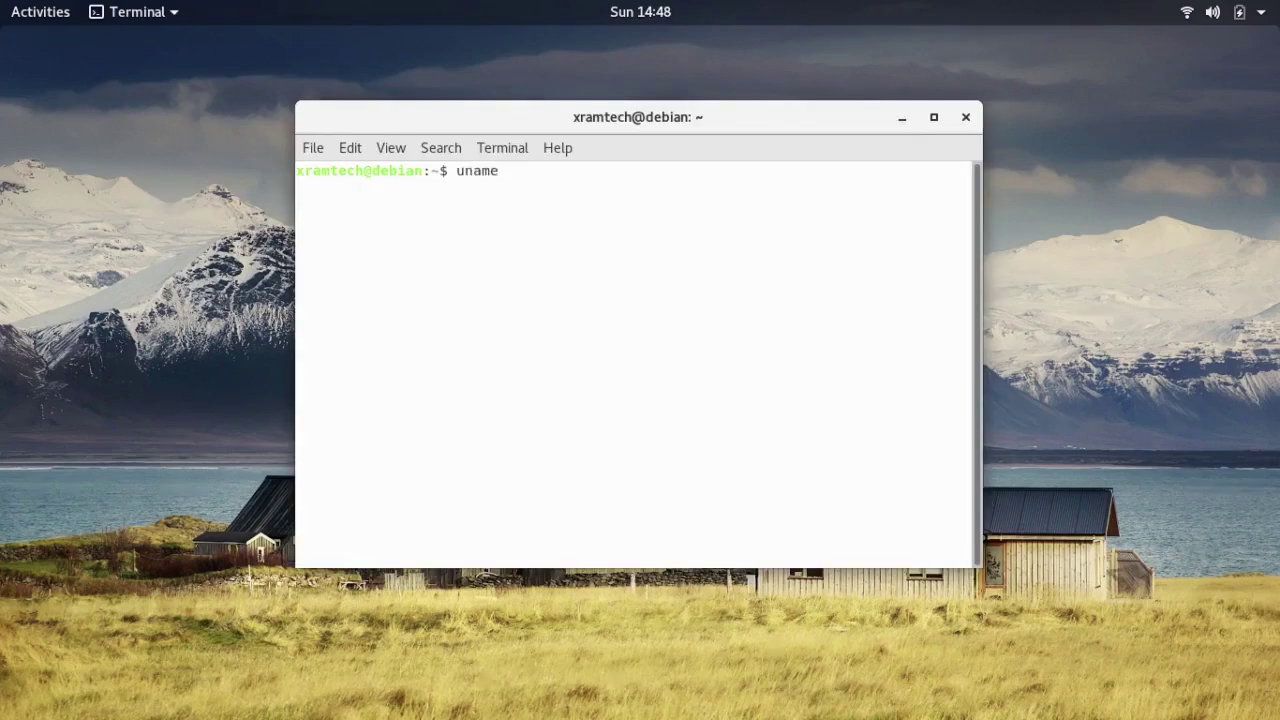
text( -a)
key(Return)
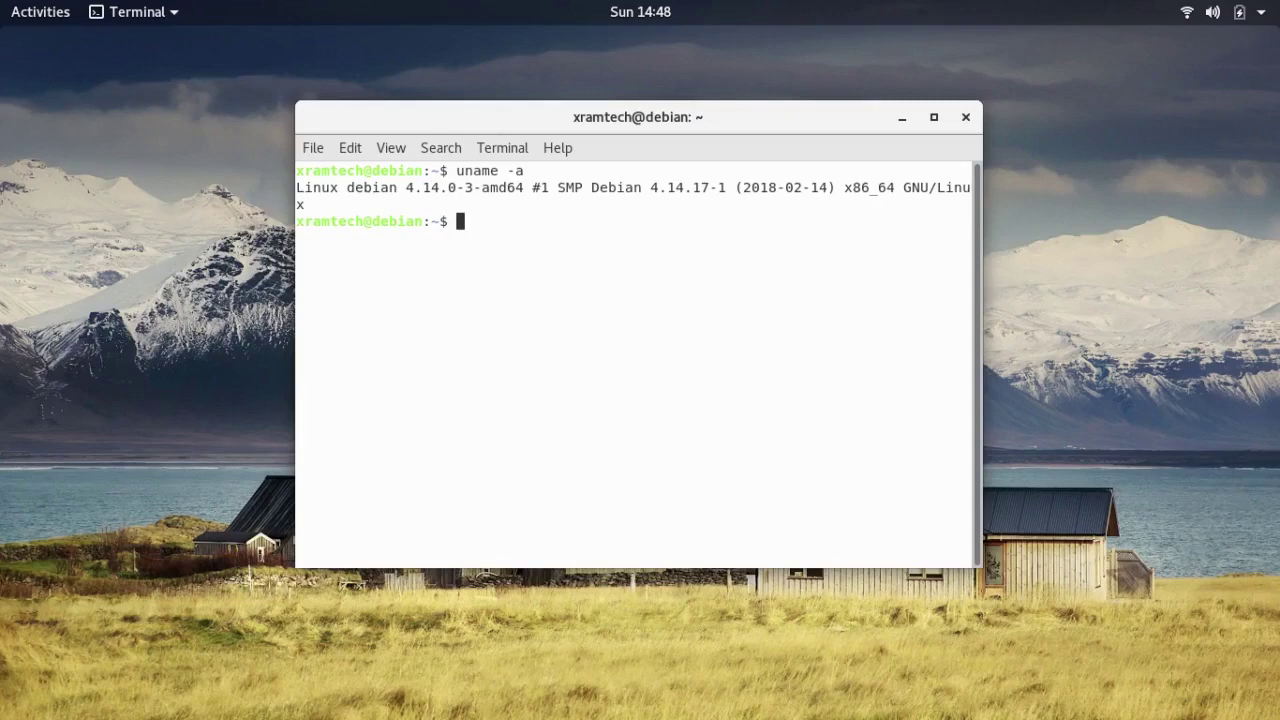
click(966, 118)
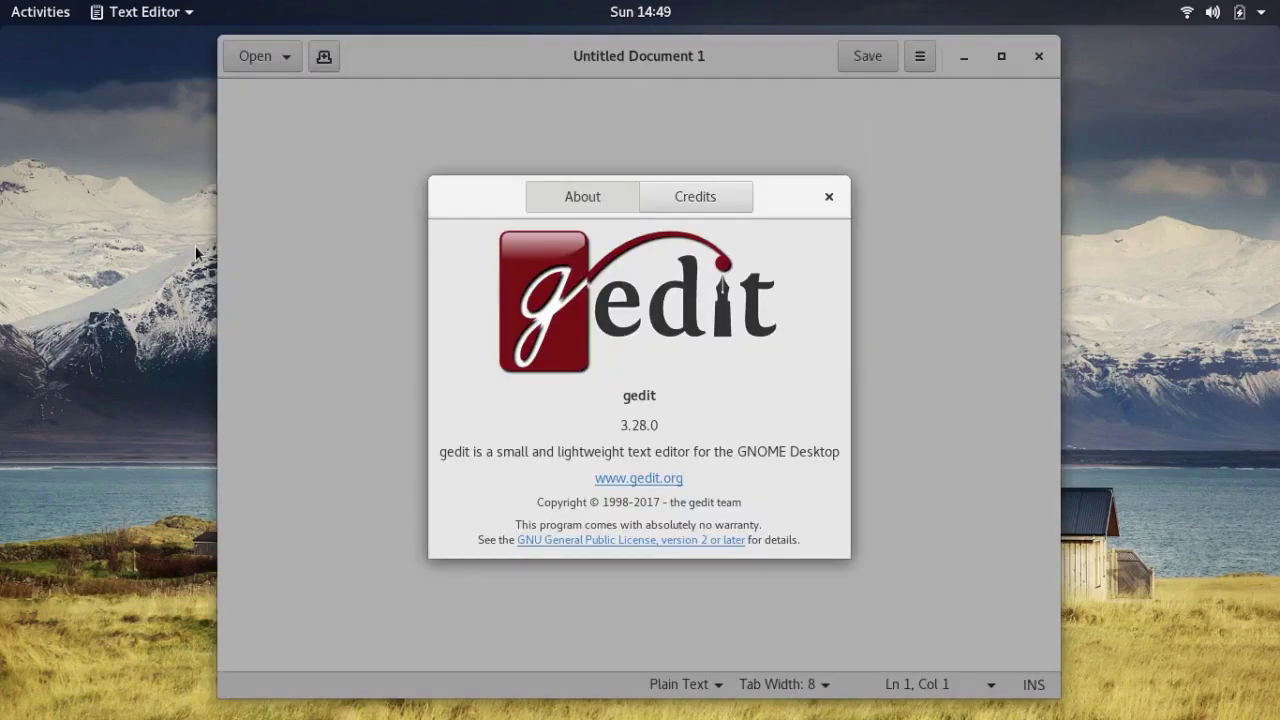
Close the gedit 3.28.0 About box, the empty gedit window, and the Wi-Fi Settings window
click(827, 200)
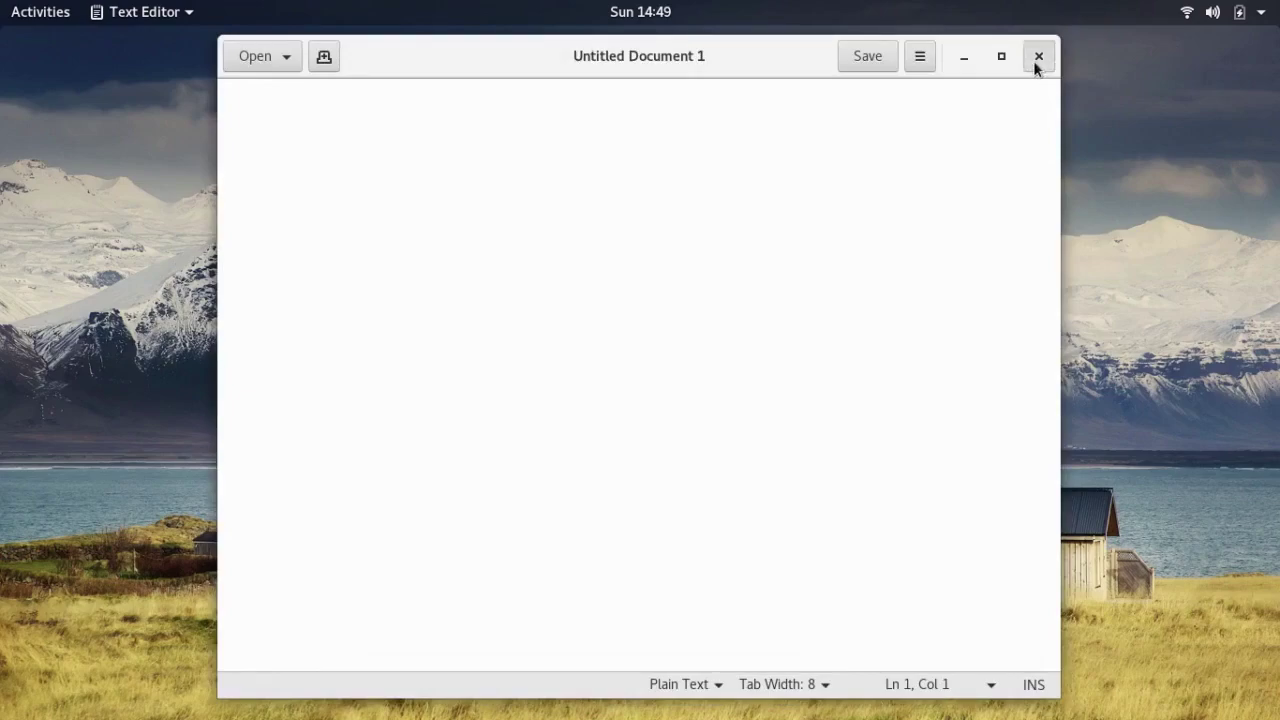
click(1037, 57)
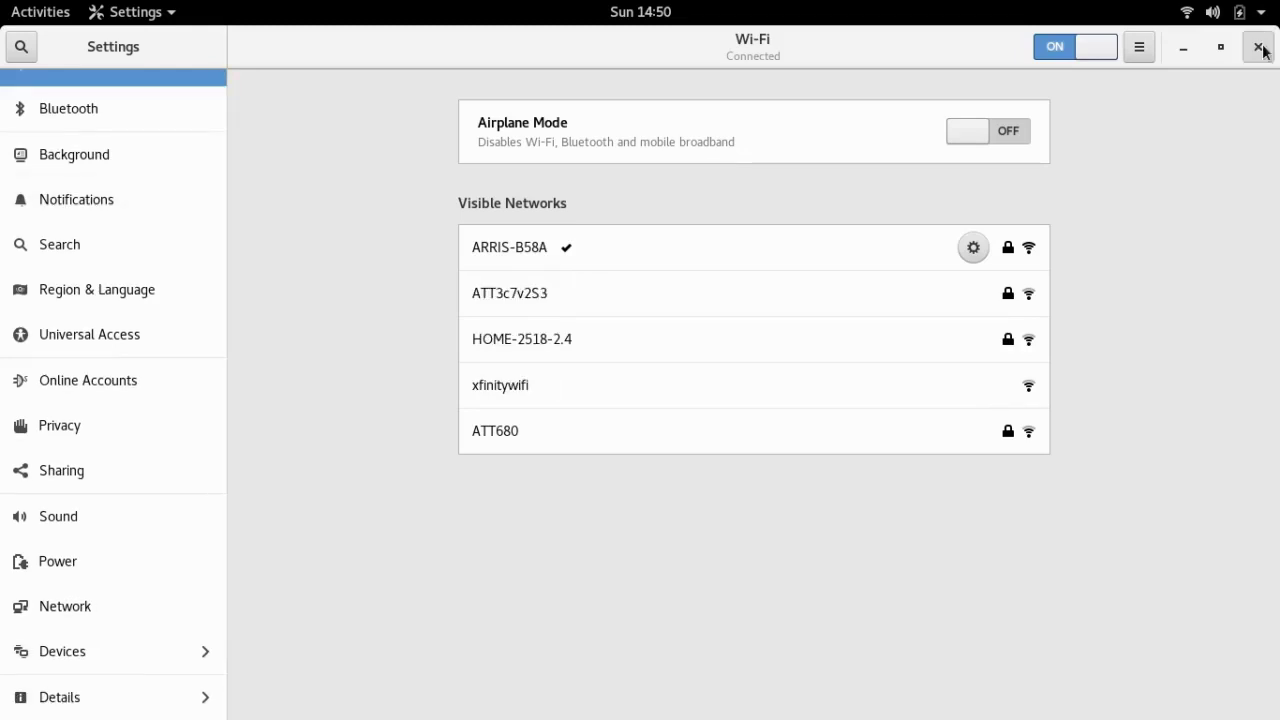
click(1258, 47)
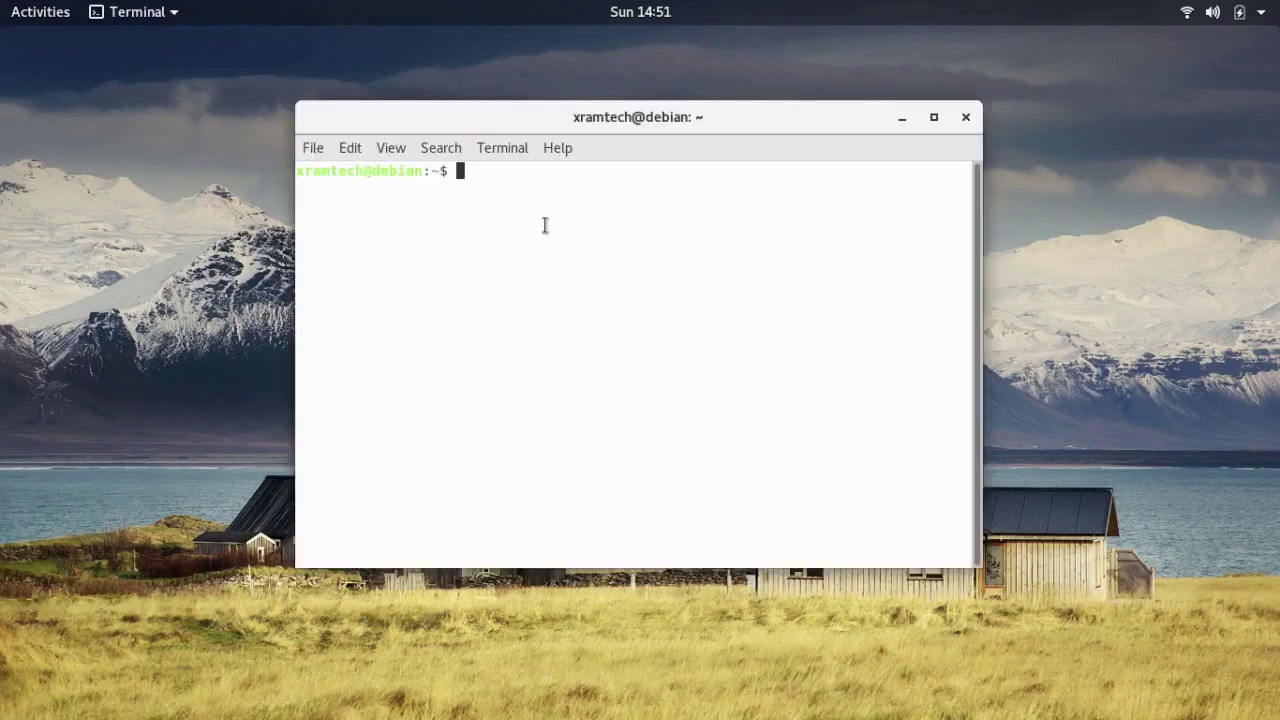
Run apt update --help to list apt commands including full-upgrade, then close the terminal
text(apt update --help)
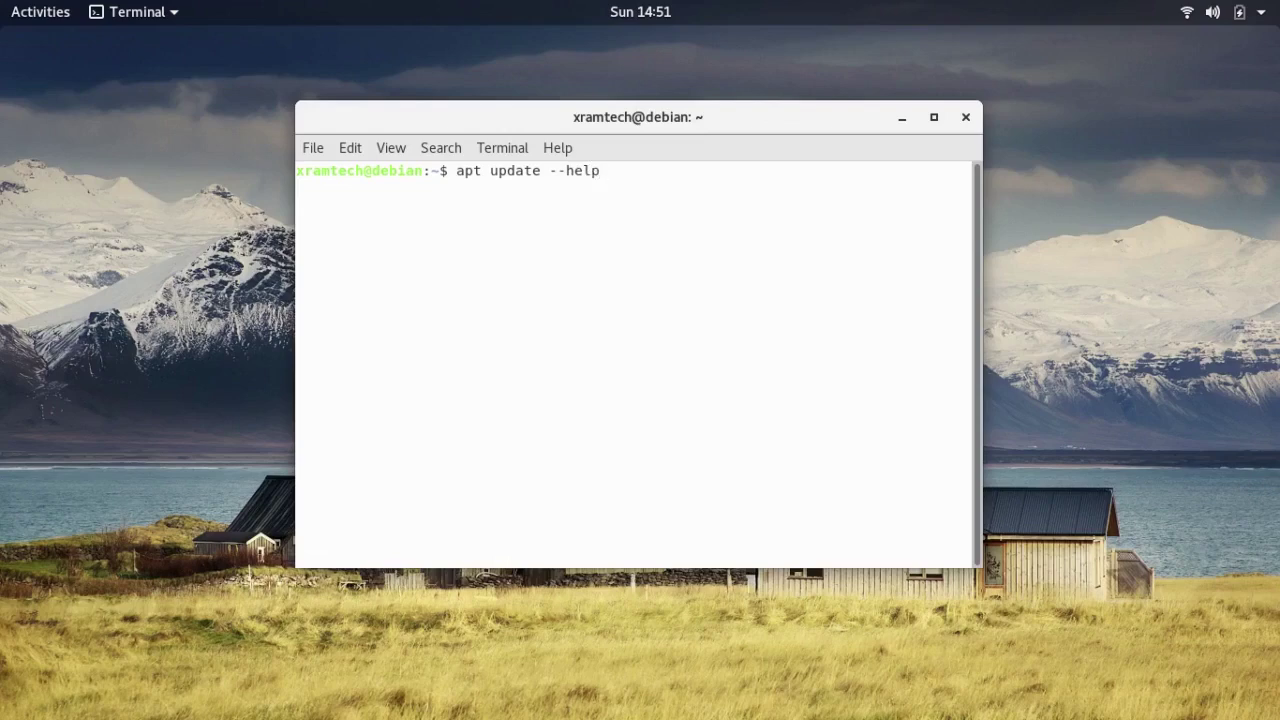
key(Return)
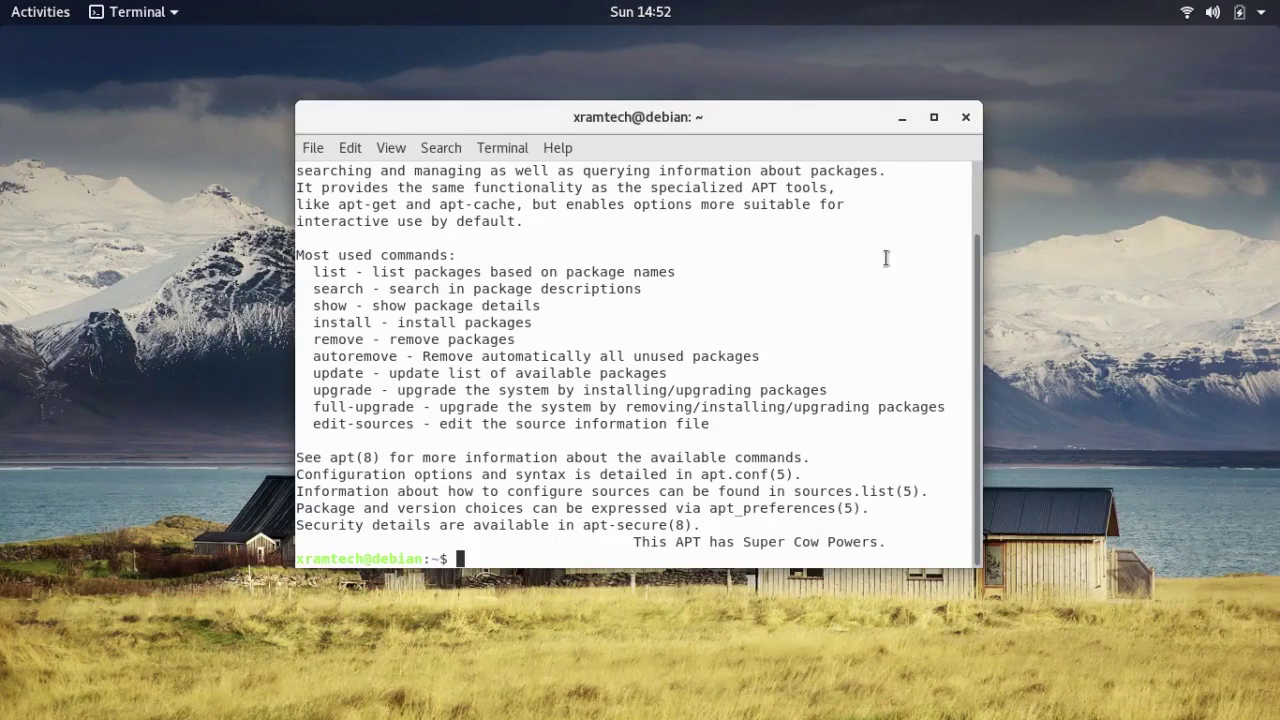
click(966, 118)
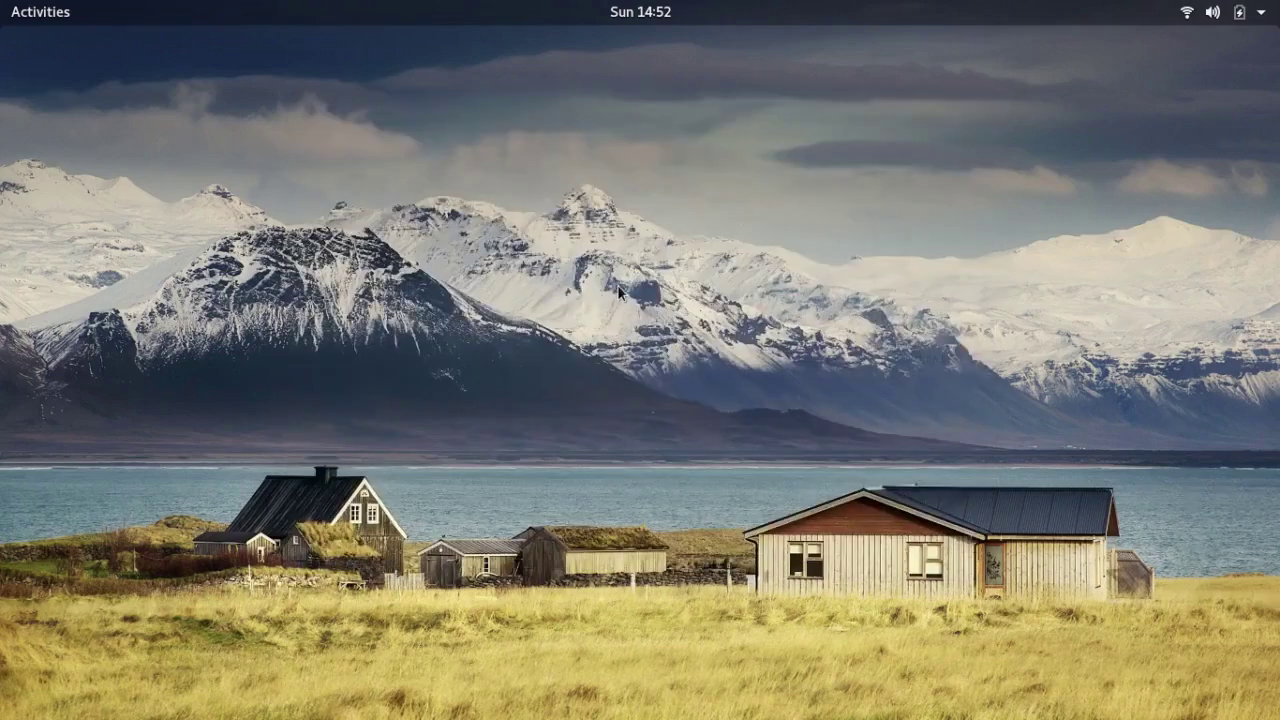